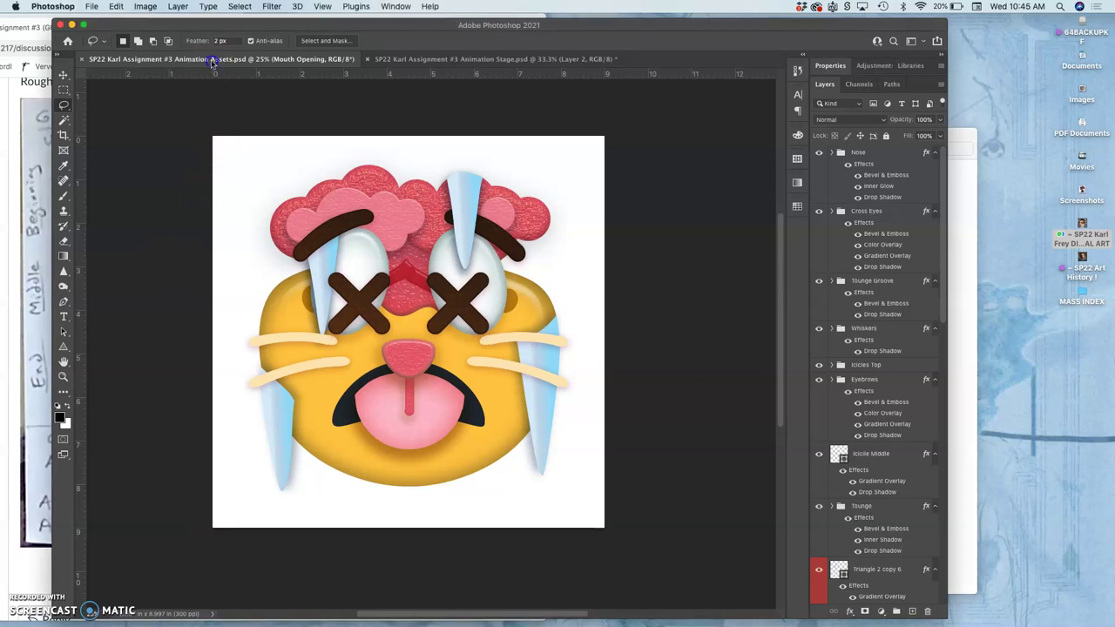
- In Animation Stage, compare Layer 2's mouth against Layer 1, then delete Layer 2
click(461, 59)
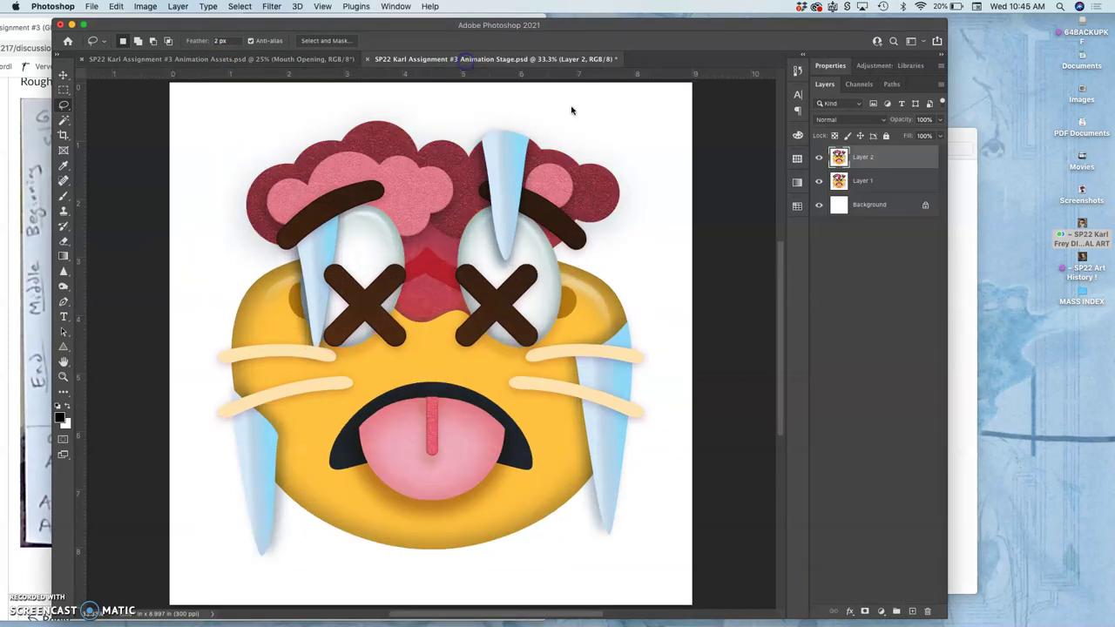
click(818, 158)
click(819, 157)
click(819, 159)
click(819, 159)
click(819, 158)
click(818, 158)
click(819, 159)
click(819, 158)
key(BackSpace)
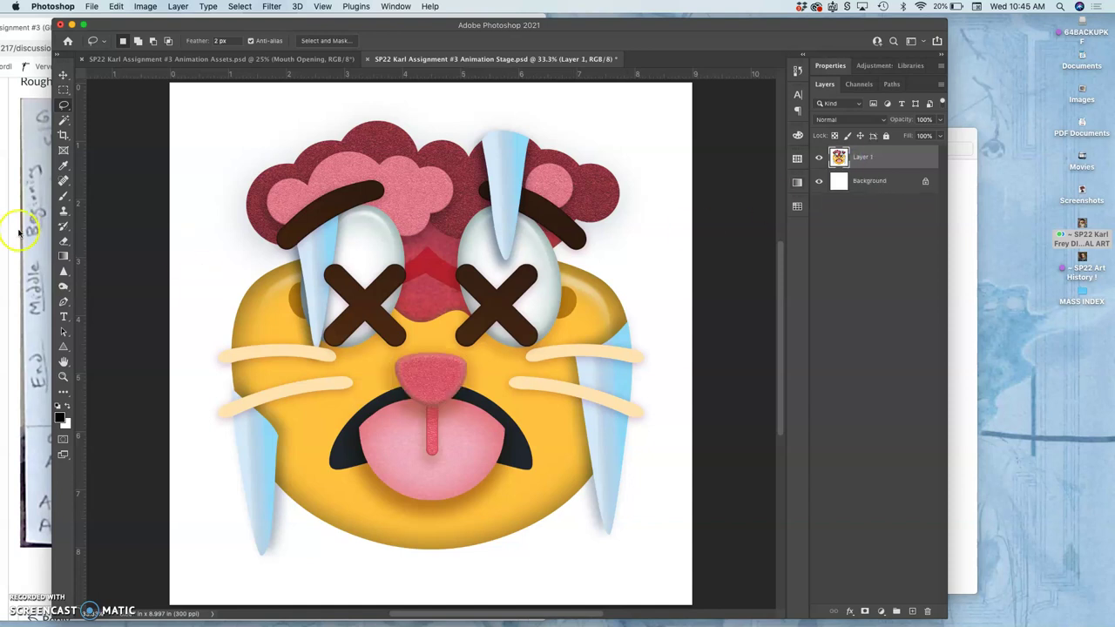
- Check the GIF storyboard sketch in Chrome and return to the Animation Stage file
click(30, 245)
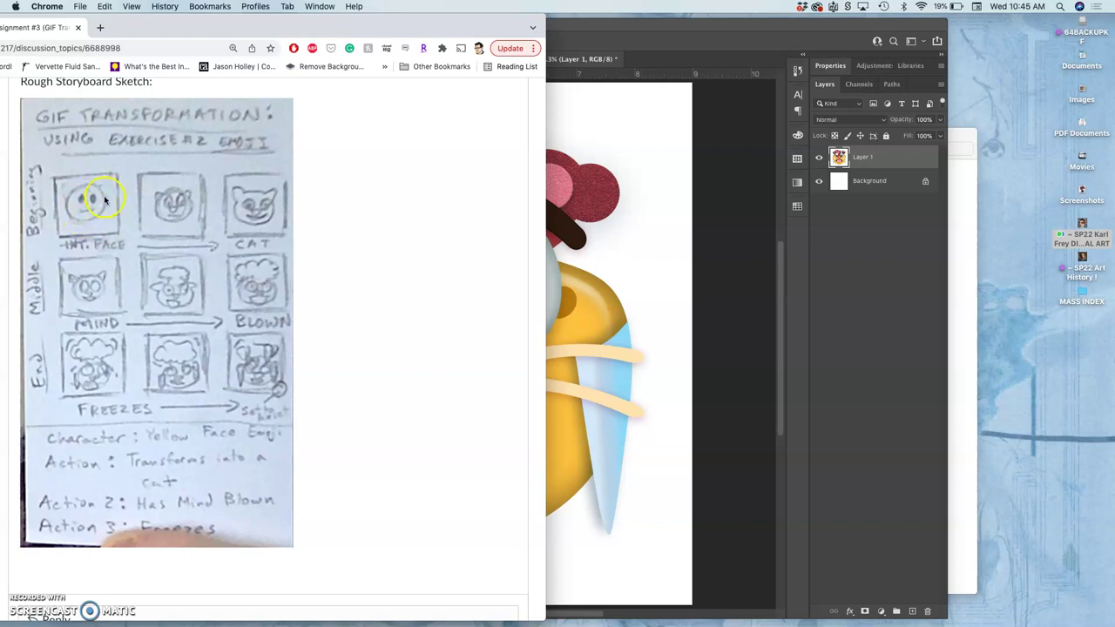
click(605, 289)
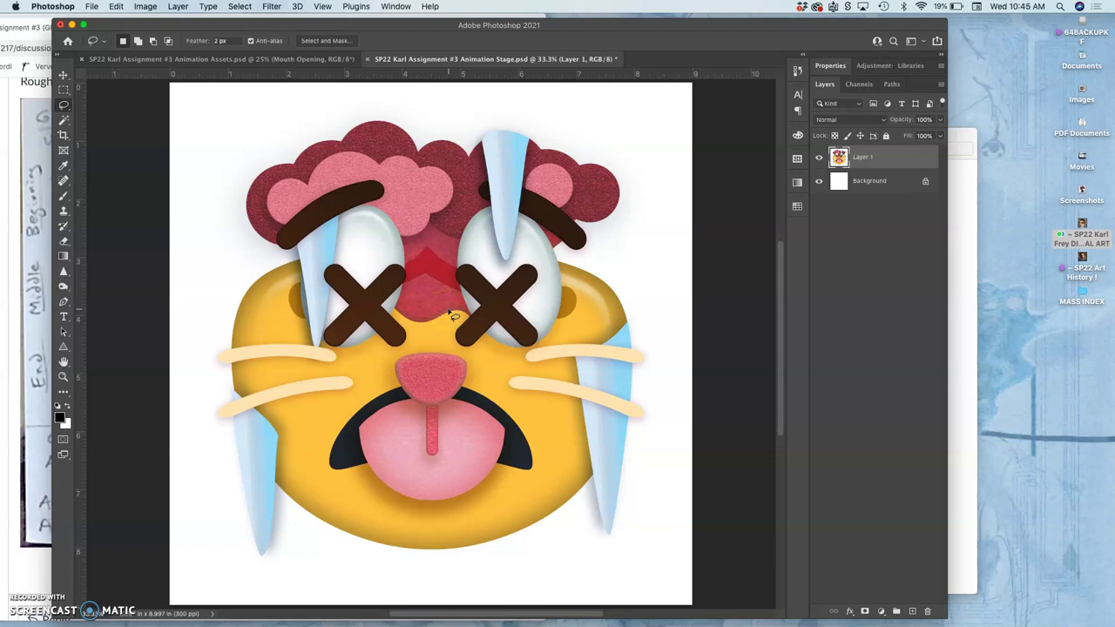
- In Animation Assets, hide the Nose, Cross Eyes and Tounge Groove layers
click(202, 59)
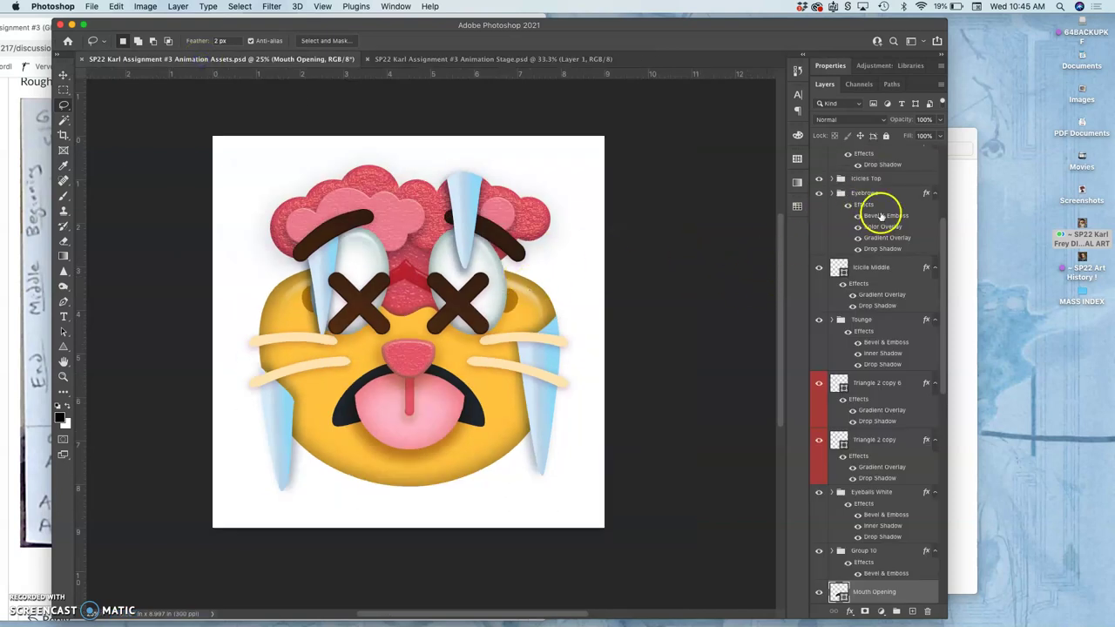
scroll(878, 219, up, 3)
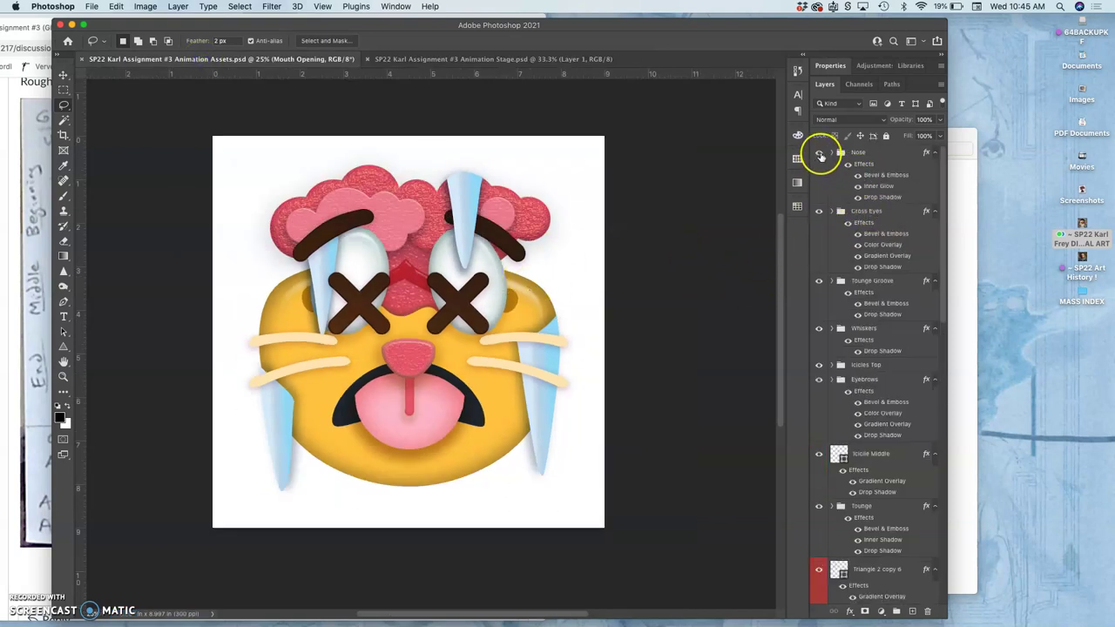
click(819, 154)
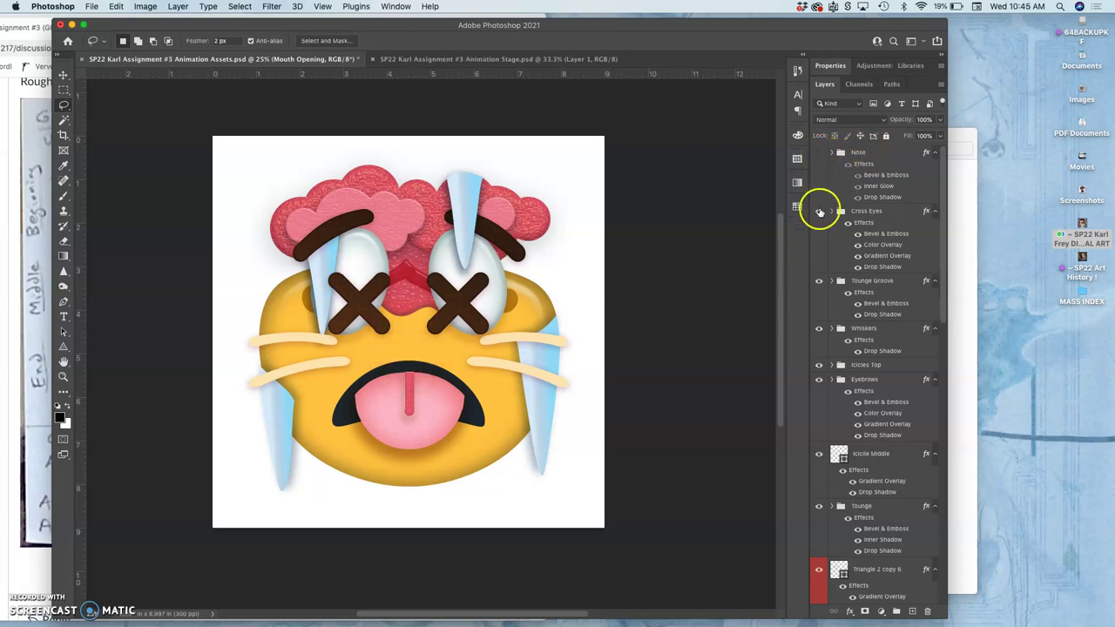
click(818, 212)
click(819, 280)
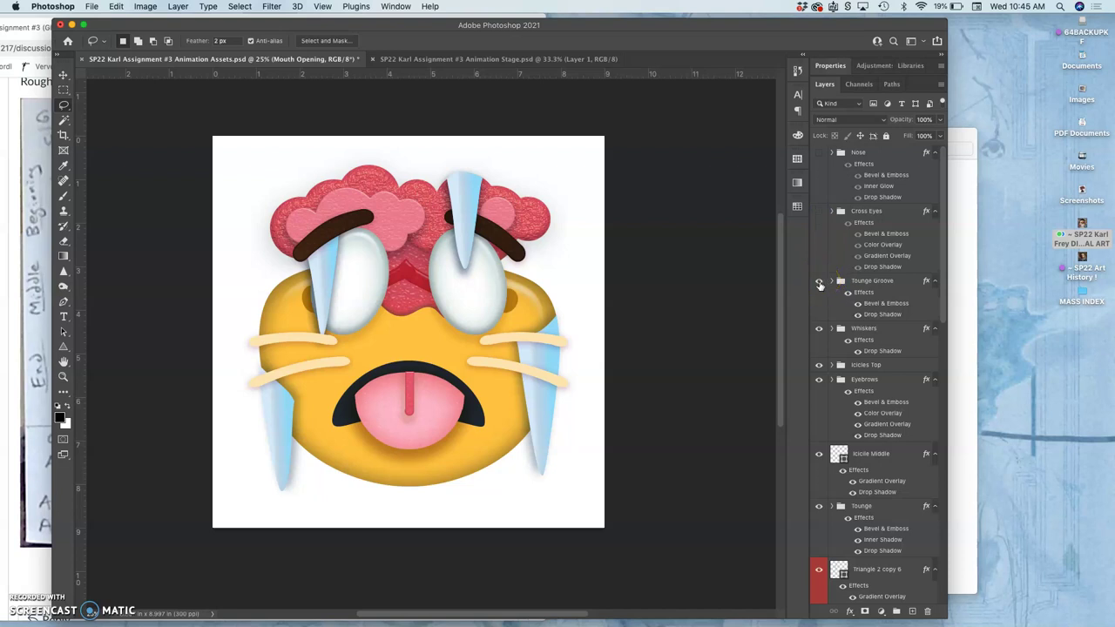
click(819, 282)
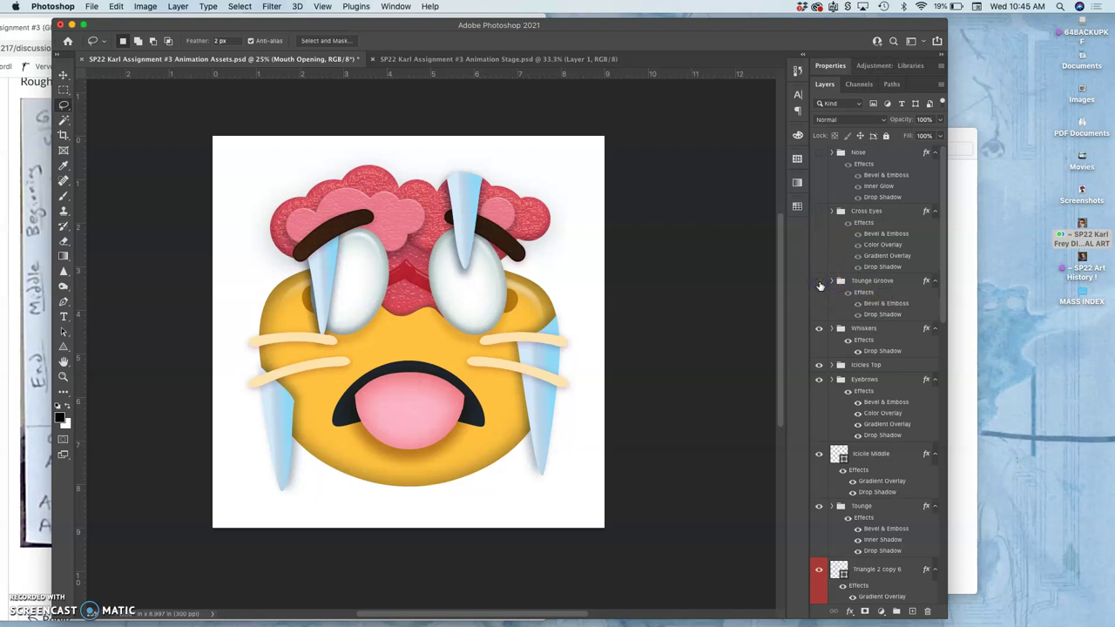
click(819, 281)
click(819, 282)
- Hide the Whiskers, Icicles Top and Eyebrows, keeping the right-side icicle visible
click(819, 331)
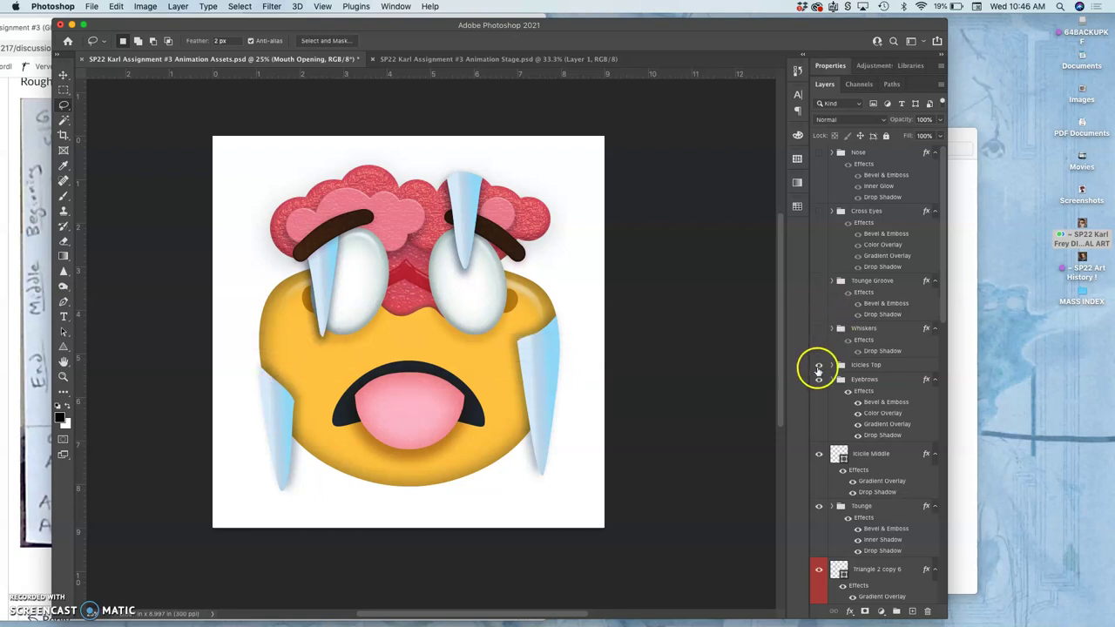
click(819, 367)
click(428, 331)
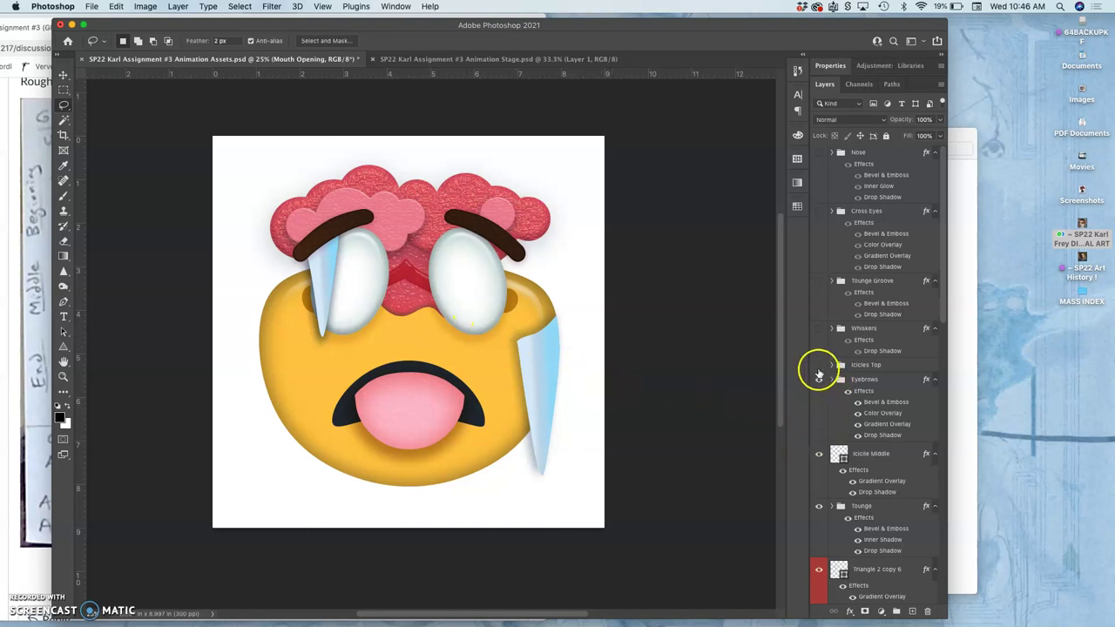
click(819, 367)
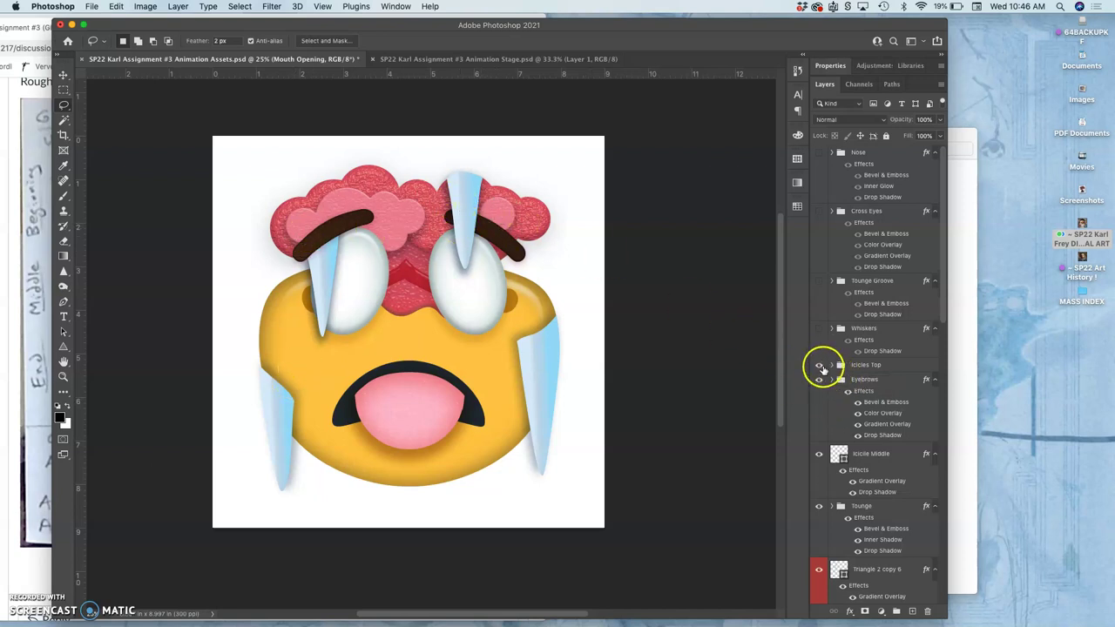
click(818, 366)
click(817, 383)
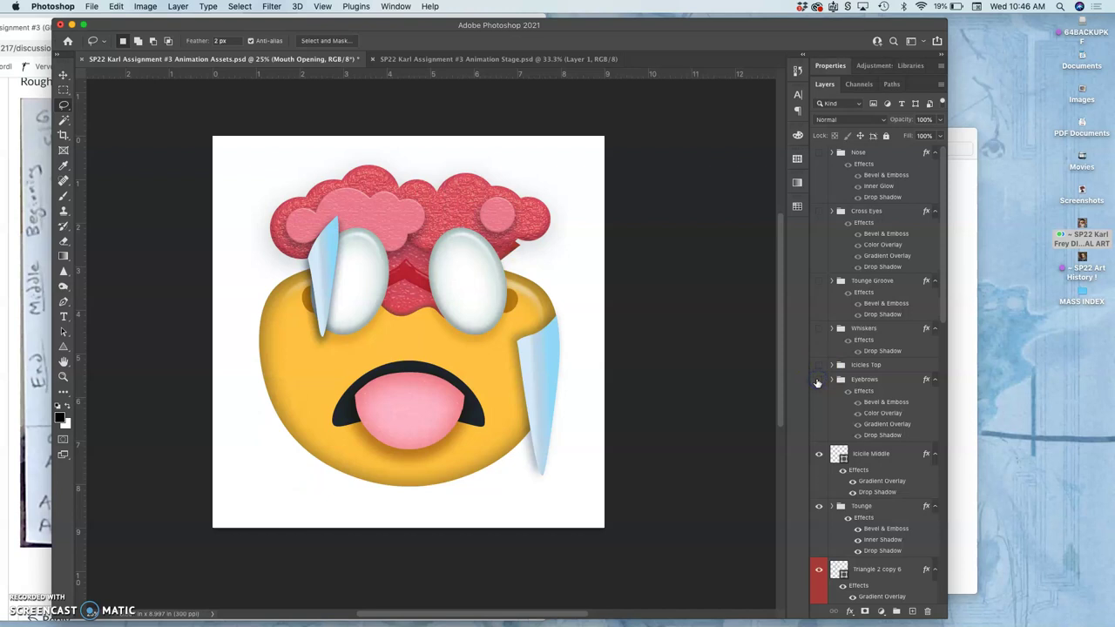
click(819, 456)
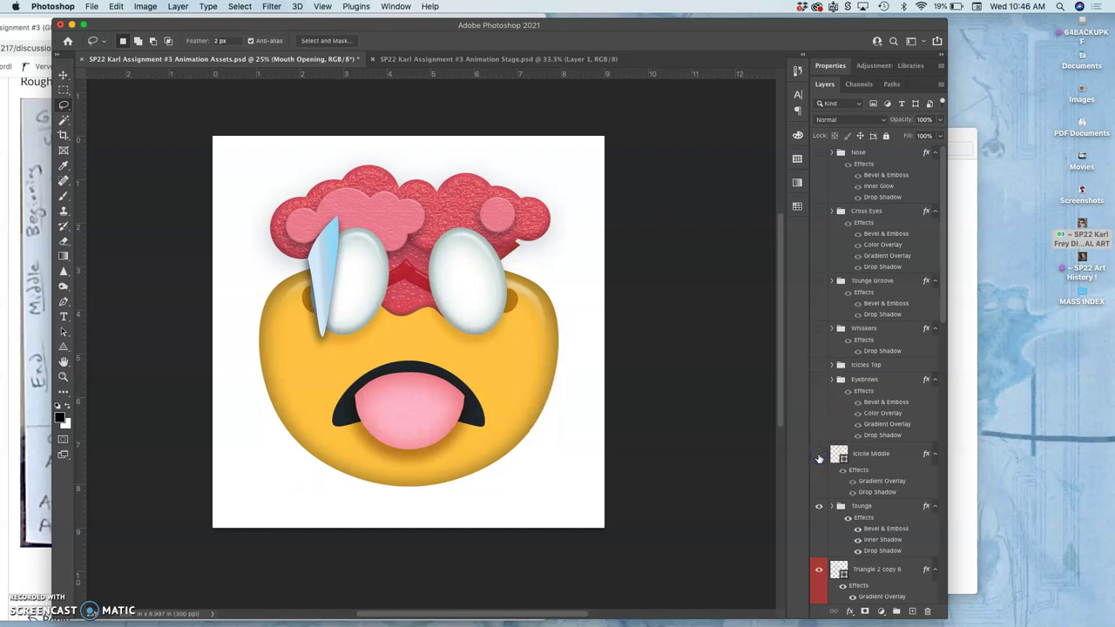
click(819, 453)
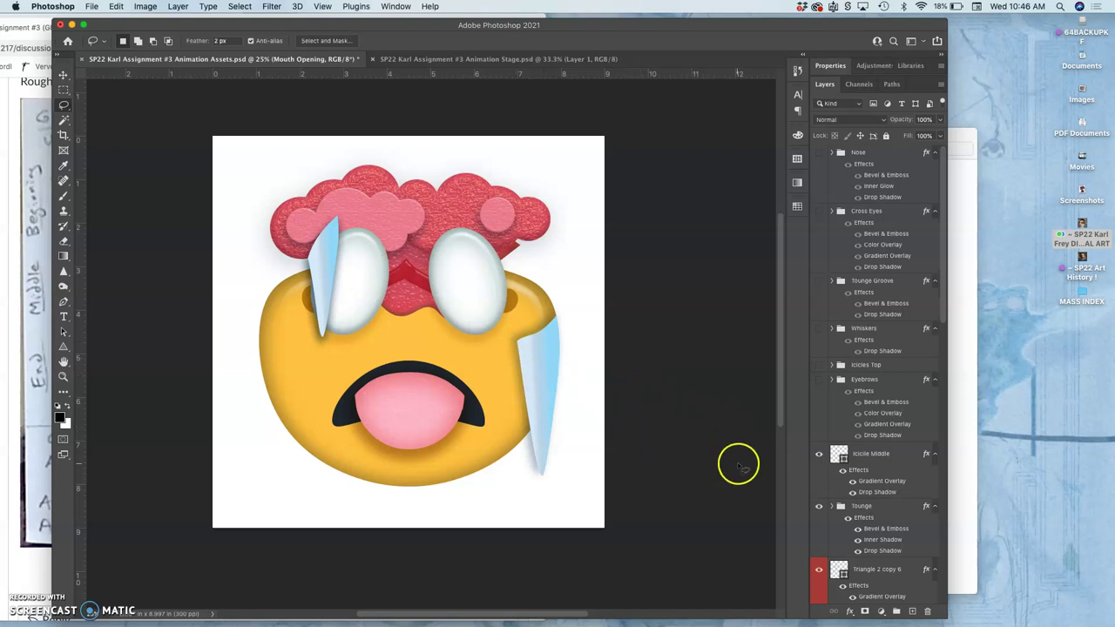
- Move the middle icicle layer up to sit beneath Icicles Top
click(818, 458)
click(818, 460)
drag(836, 459, 838, 366)
- Show the Eyebrows again and hide the Icicles Top group and the Tounge layer
click(819, 369)
click(820, 369)
click(819, 369)
click(818, 379)
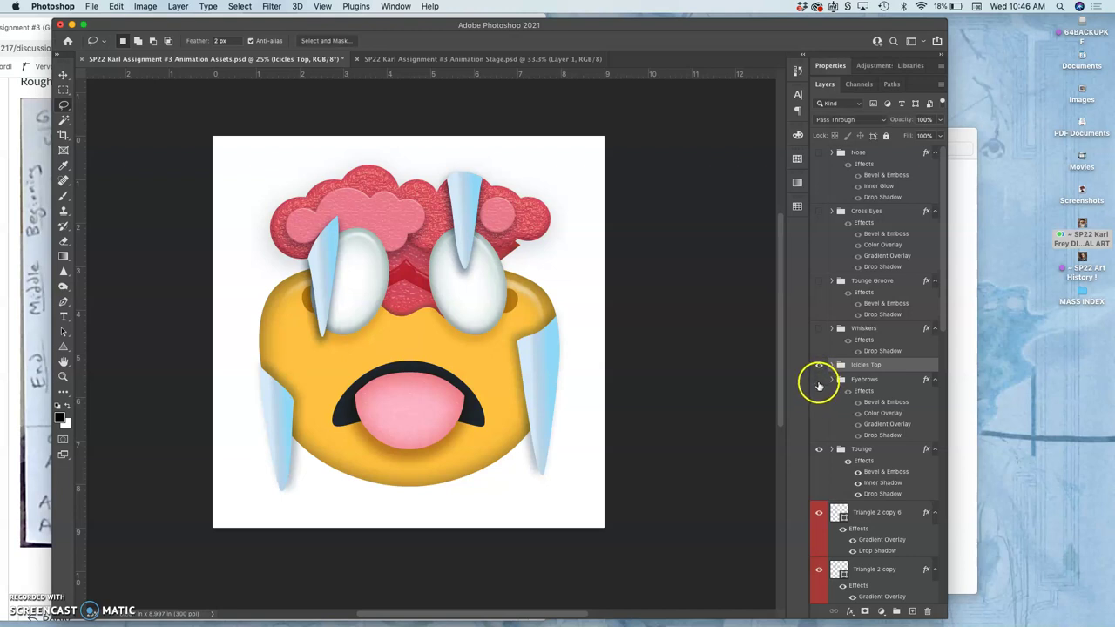
click(818, 368)
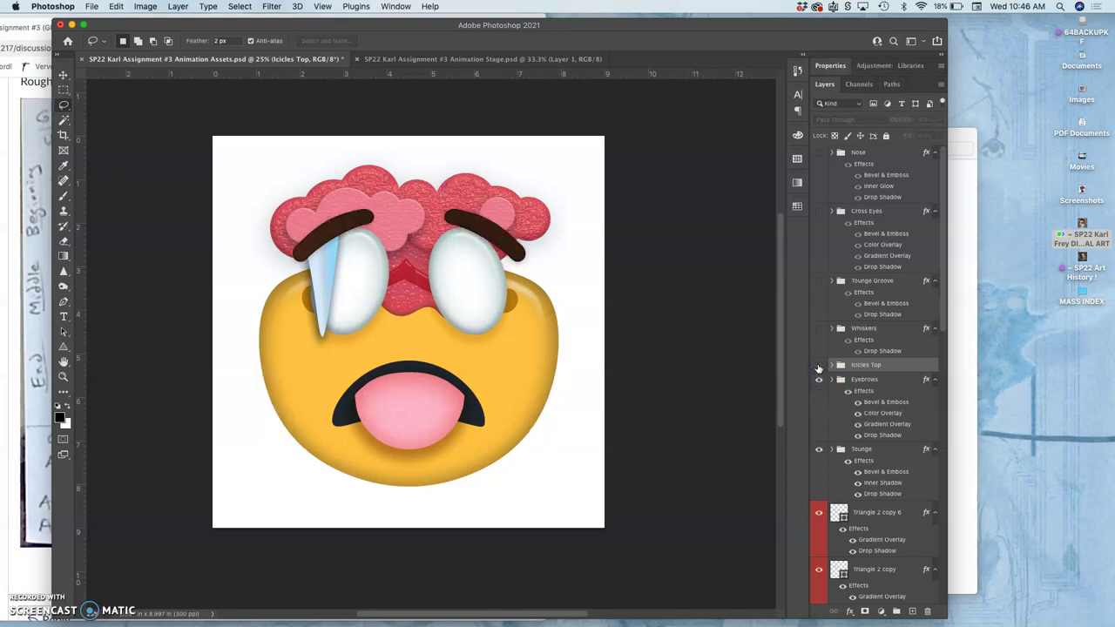
click(818, 368)
click(819, 367)
click(819, 450)
click(819, 450)
click(819, 451)
- Group Triangle 2 copy 6 and Triangle 2 copy into a group named Icicles Middle
scroll(819, 515, down, 3)
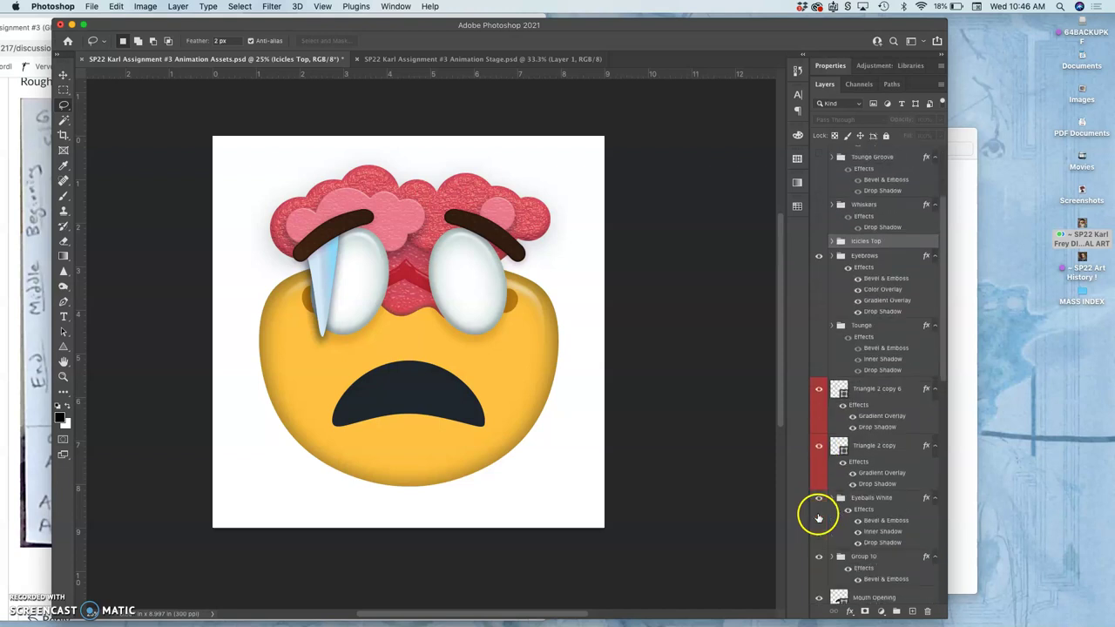
click(819, 393)
click(818, 450)
click(819, 450)
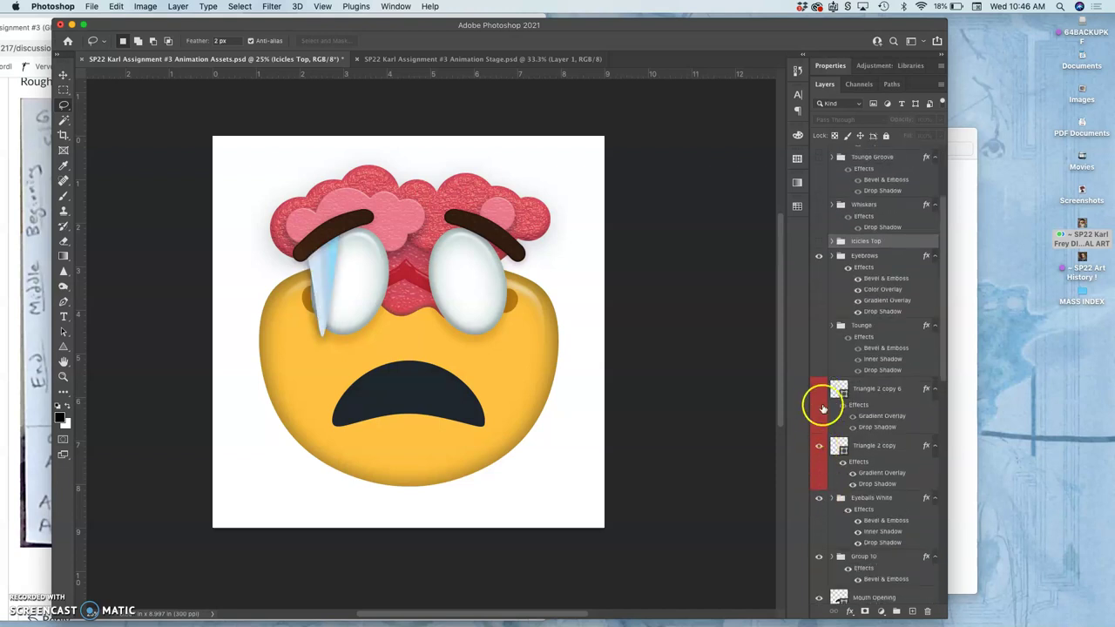
click(819, 395)
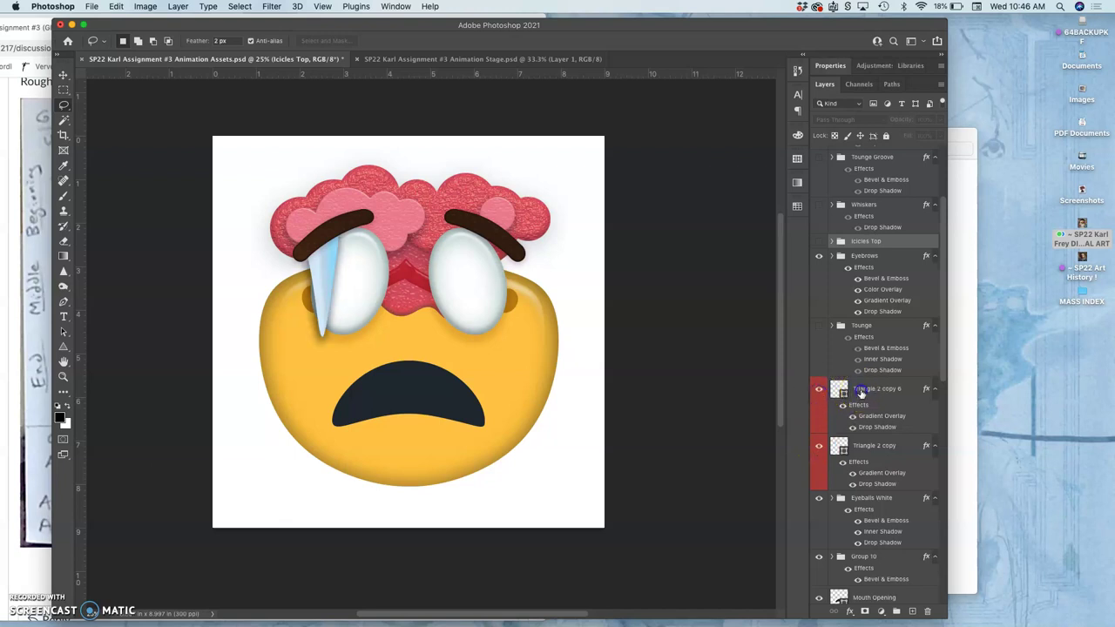
click(864, 389)
shift+click(863, 446)
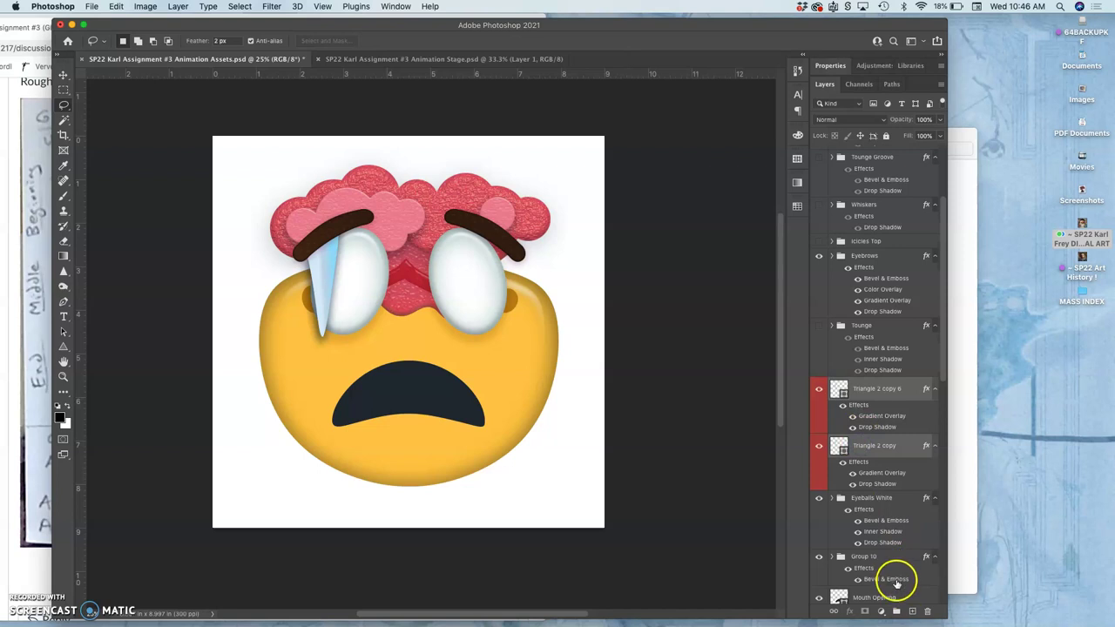
click(897, 610)
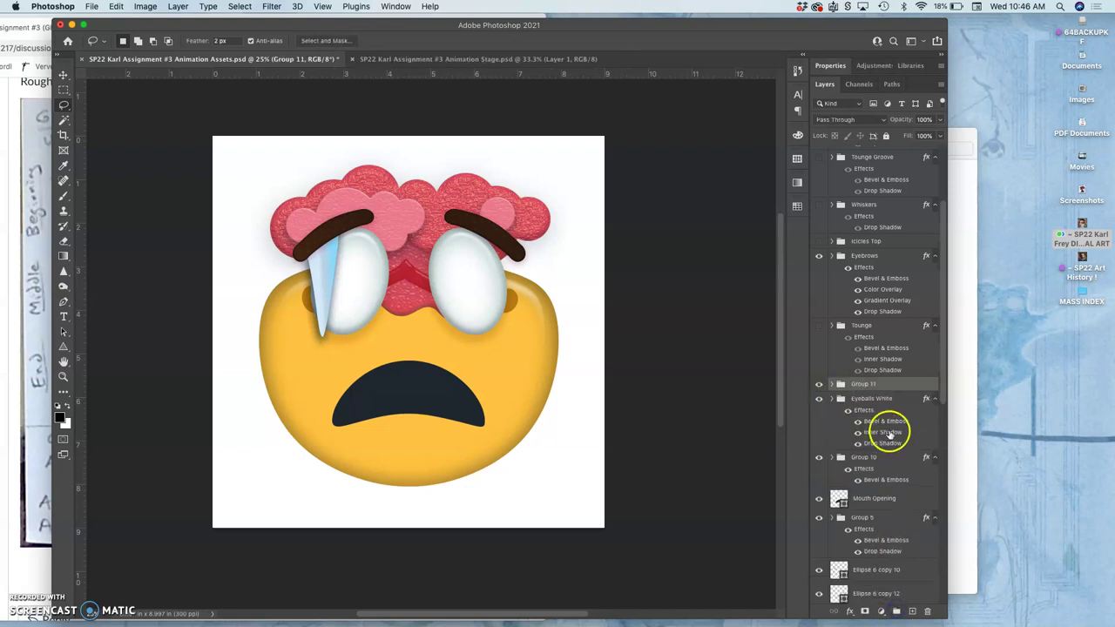
double_click(858, 386)
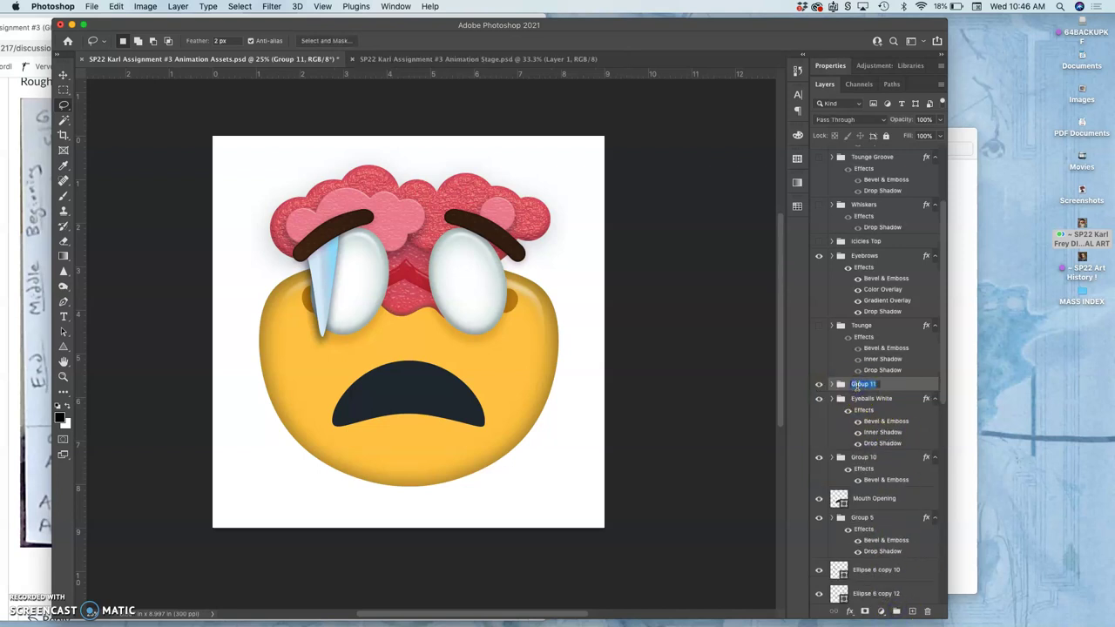
click(864, 460)
click(896, 461)
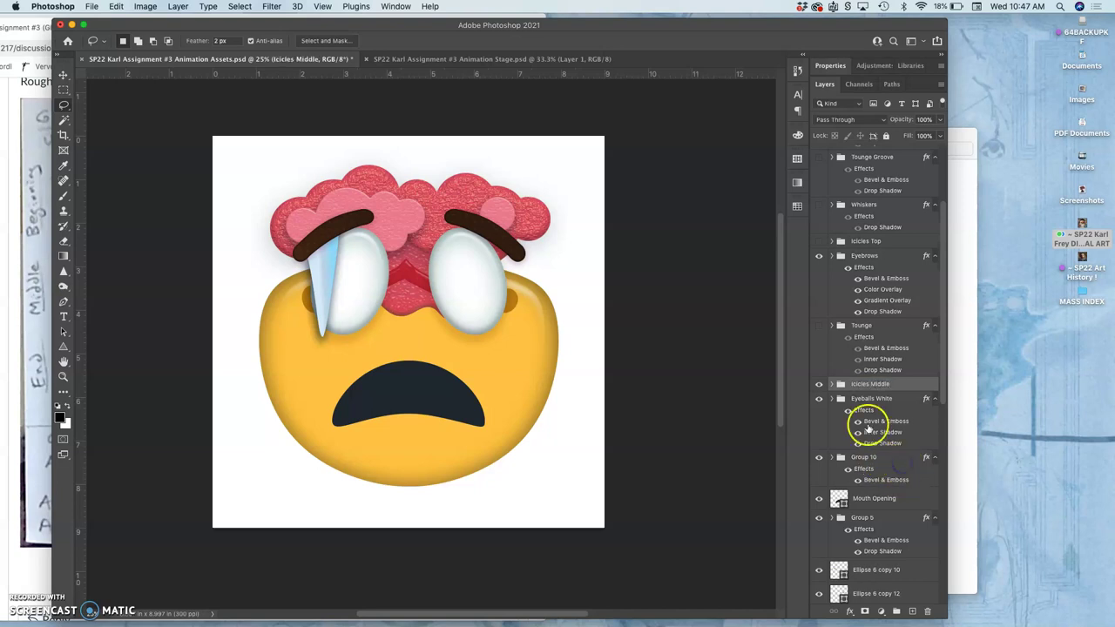
click(819, 386)
click(819, 386)
click(818, 385)
click(819, 399)
click(818, 399)
click(818, 398)
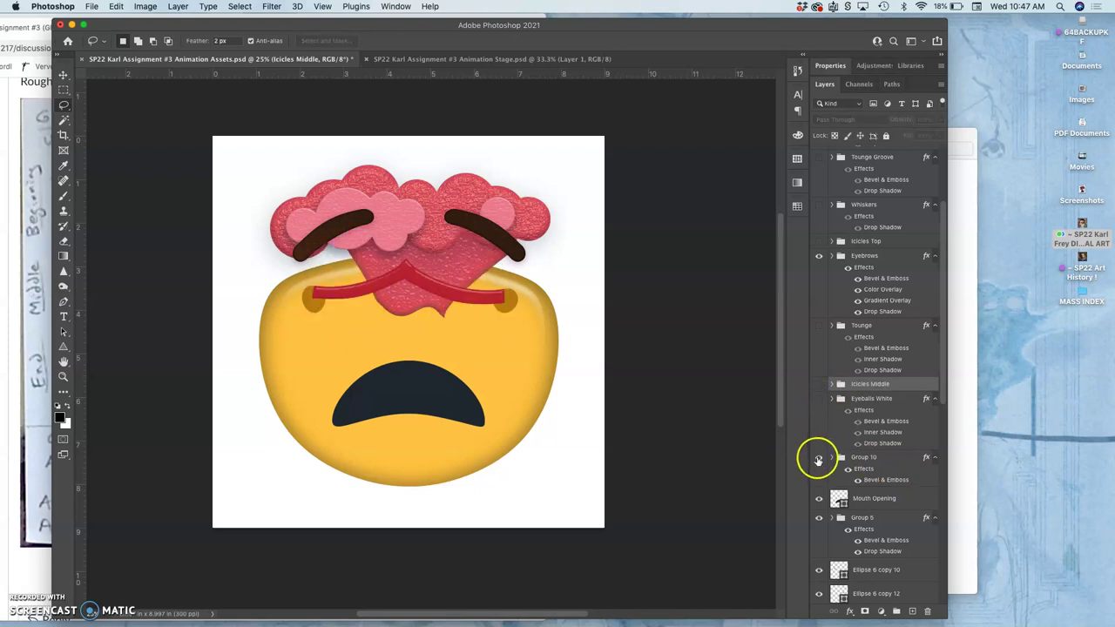
click(818, 457)
click(819, 457)
scroll(818, 462, down, 1)
click(819, 440)
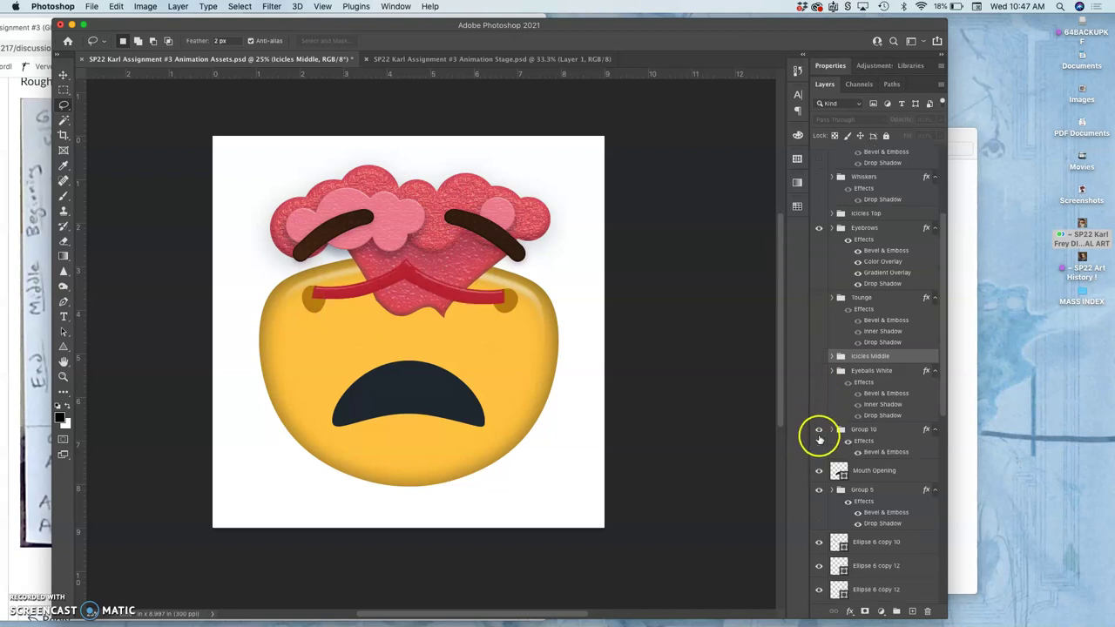
click(819, 435)
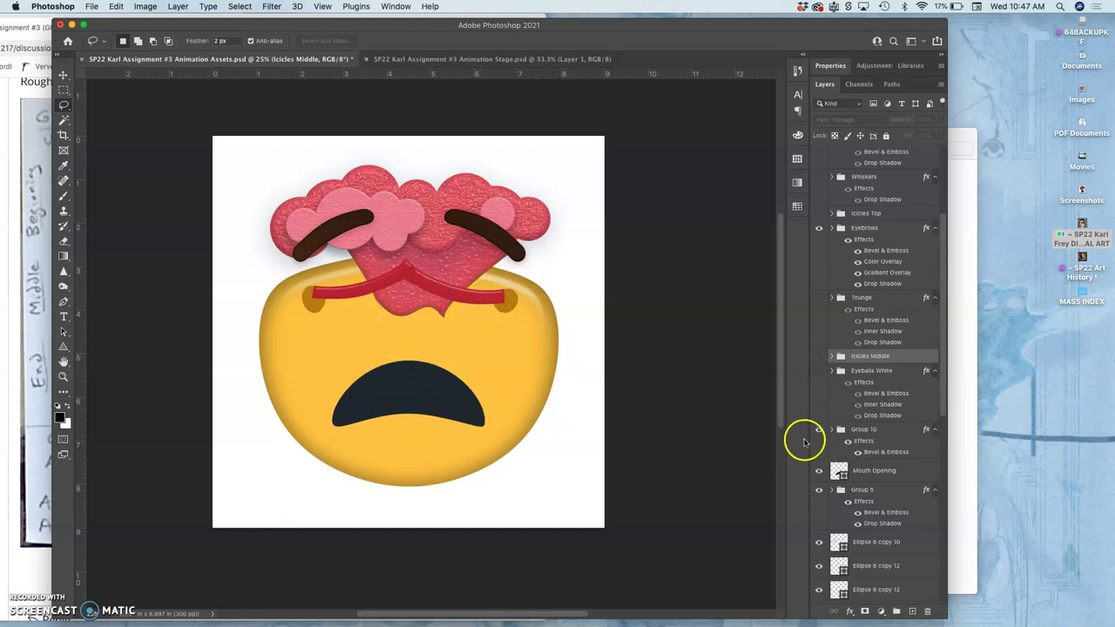
click(818, 472)
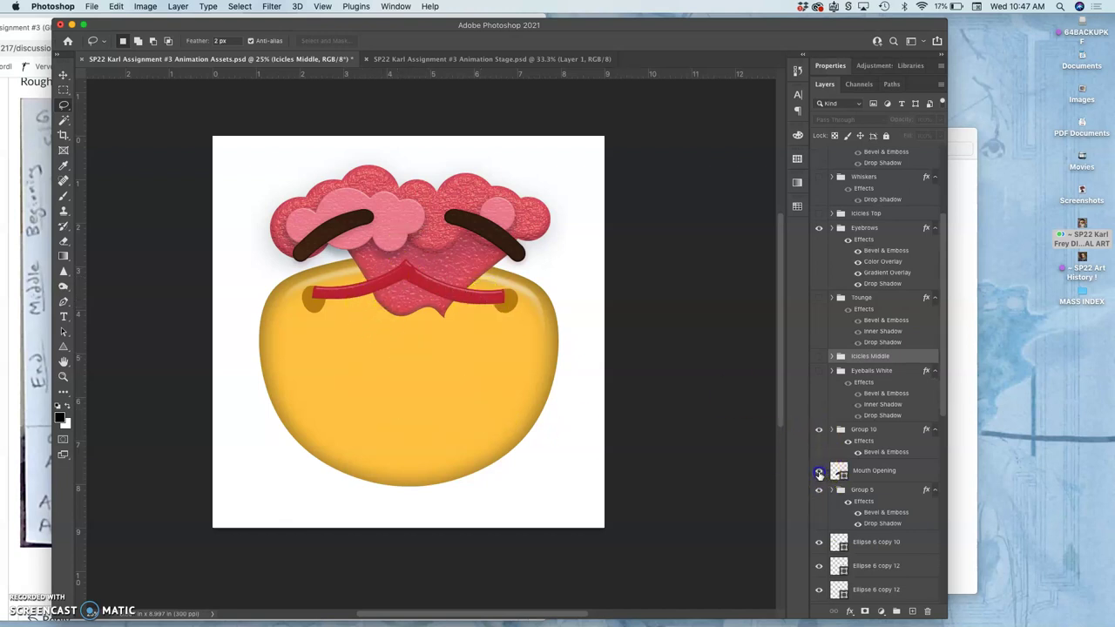
click(818, 472)
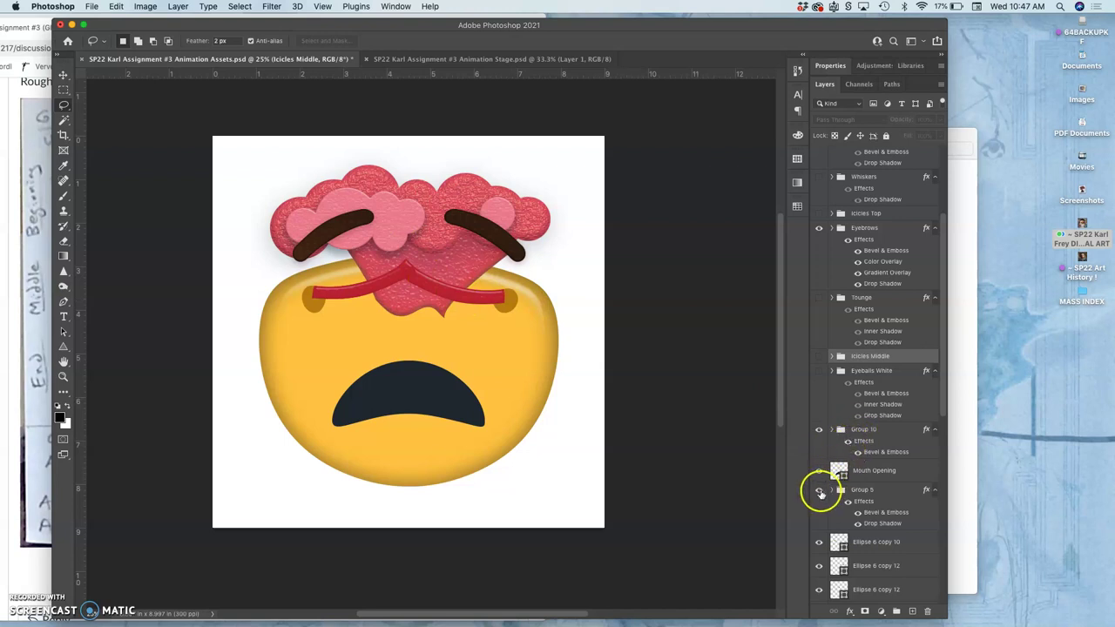
click(818, 472)
click(818, 472)
click(818, 490)
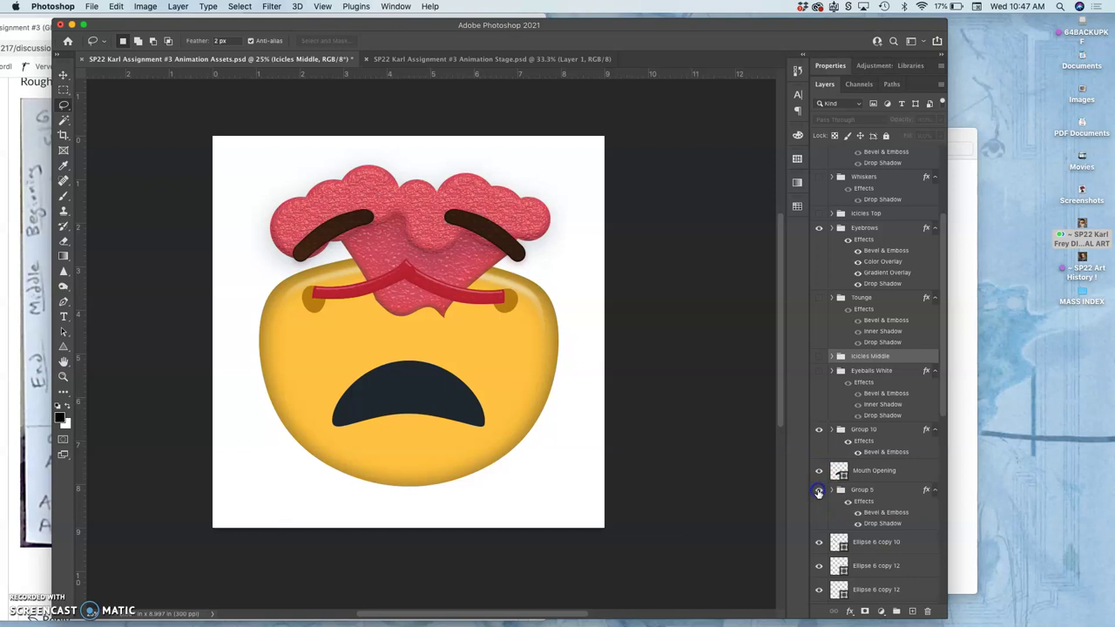
click(818, 491)
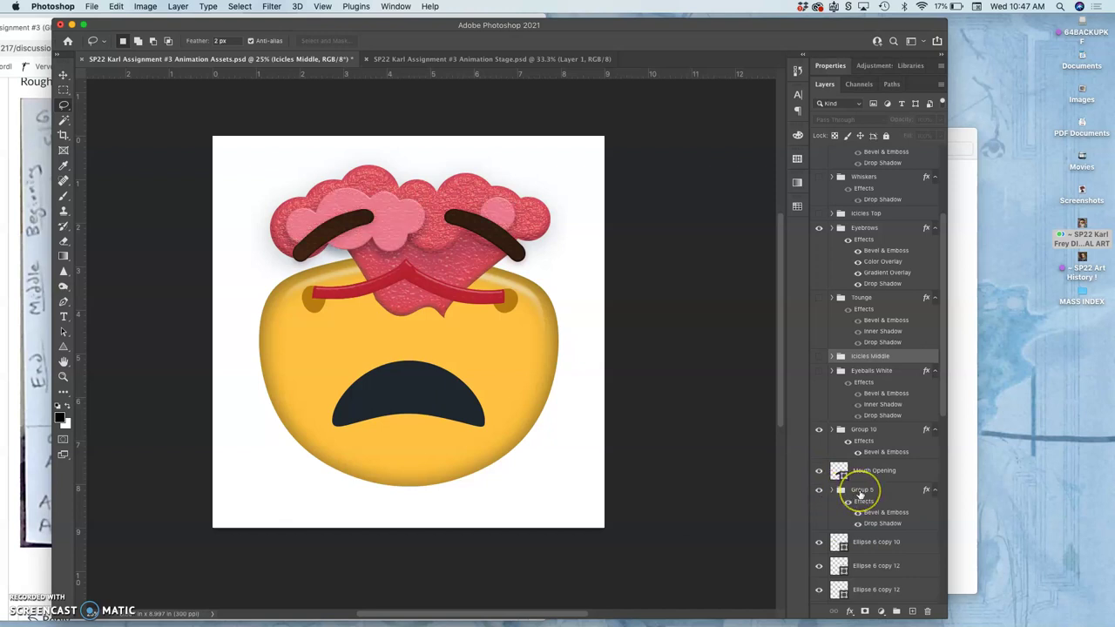
scroll(823, 491, down, 3)
click(822, 482)
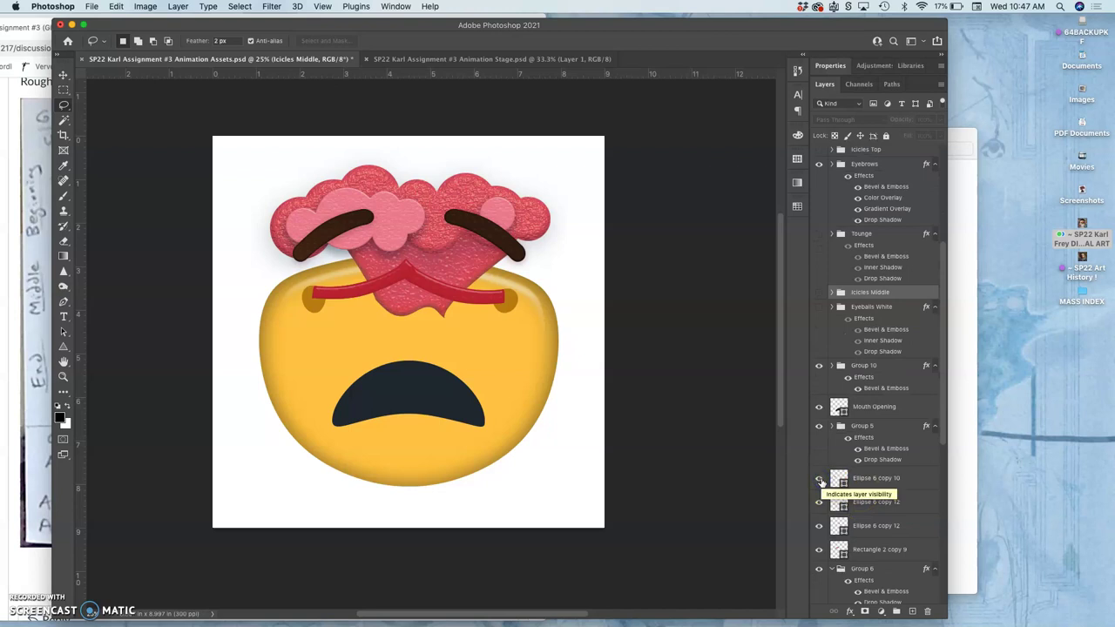
click(822, 503)
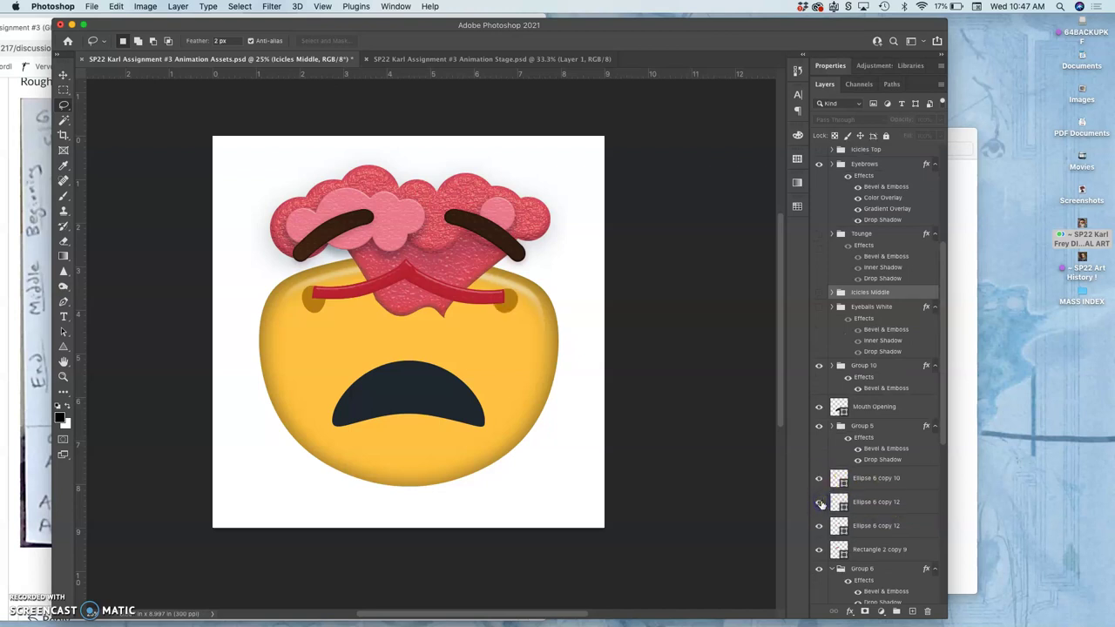
- Move the duplicate Ellipse 6 copy 12 layer into Group 10
click(820, 526)
click(866, 523)
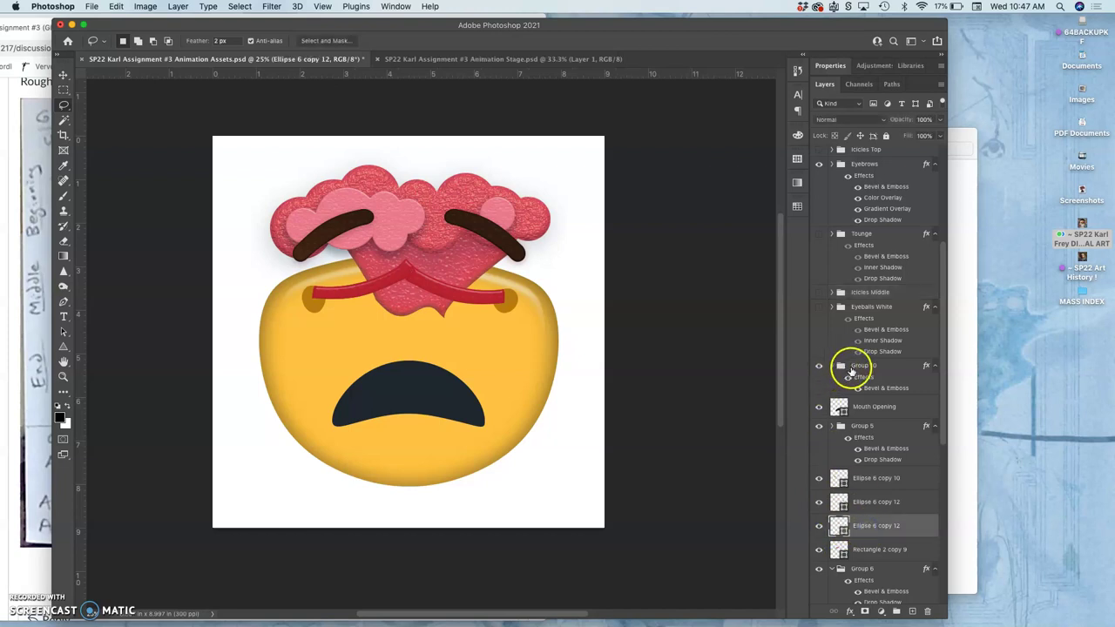
drag(866, 525, 858, 385)
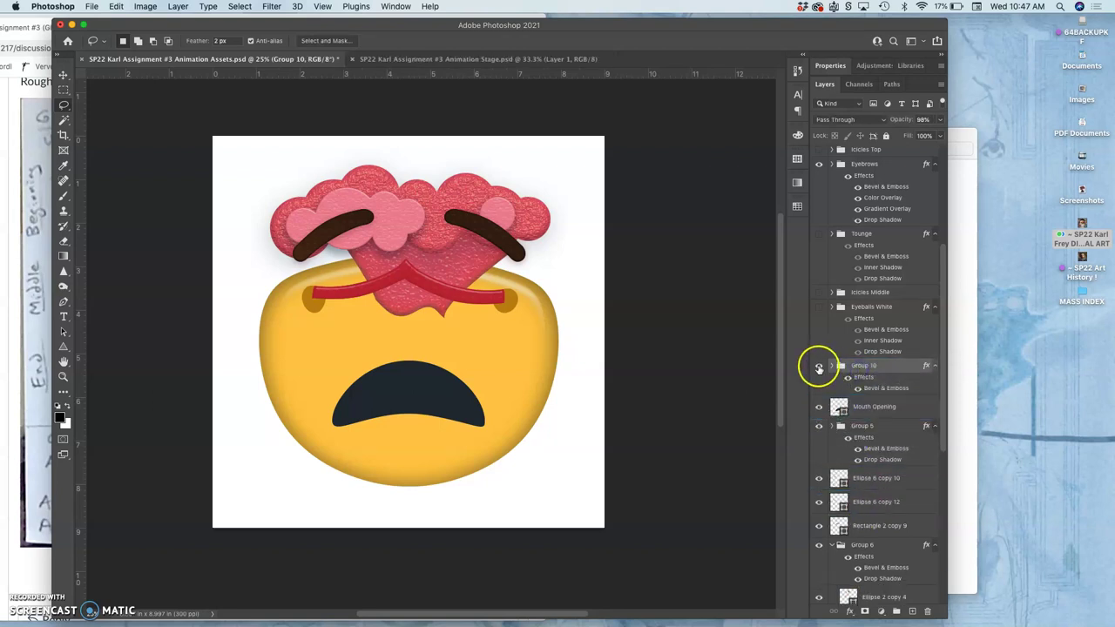
click(818, 369)
click(819, 367)
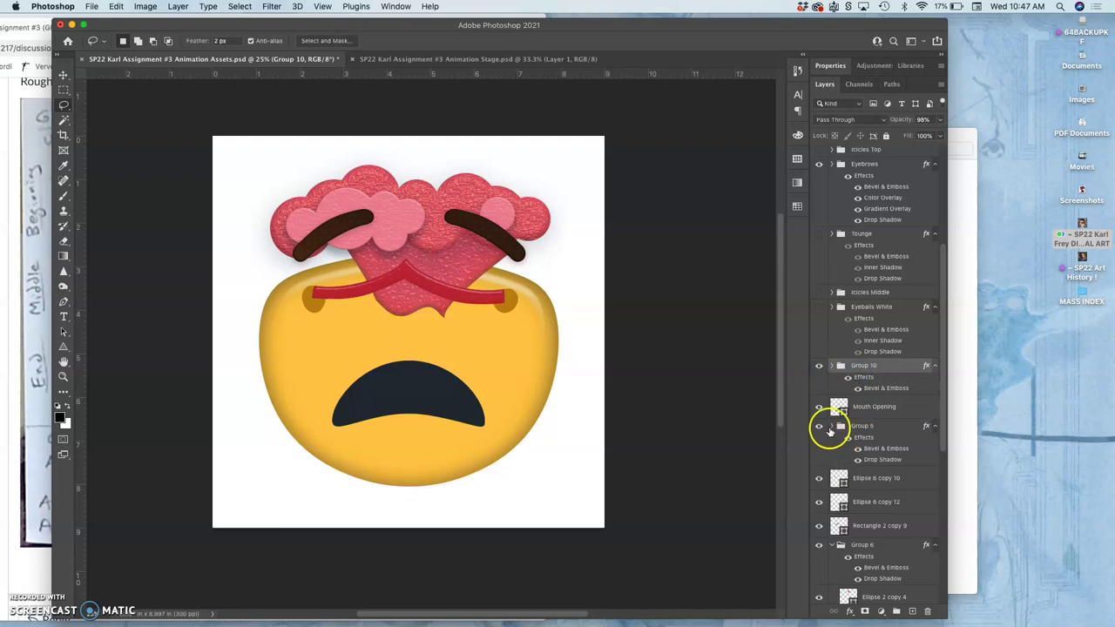
click(818, 367)
- Move the stray red stroke layer into Group 10 and begin renaming the group
scroll(834, 432, down, 5)
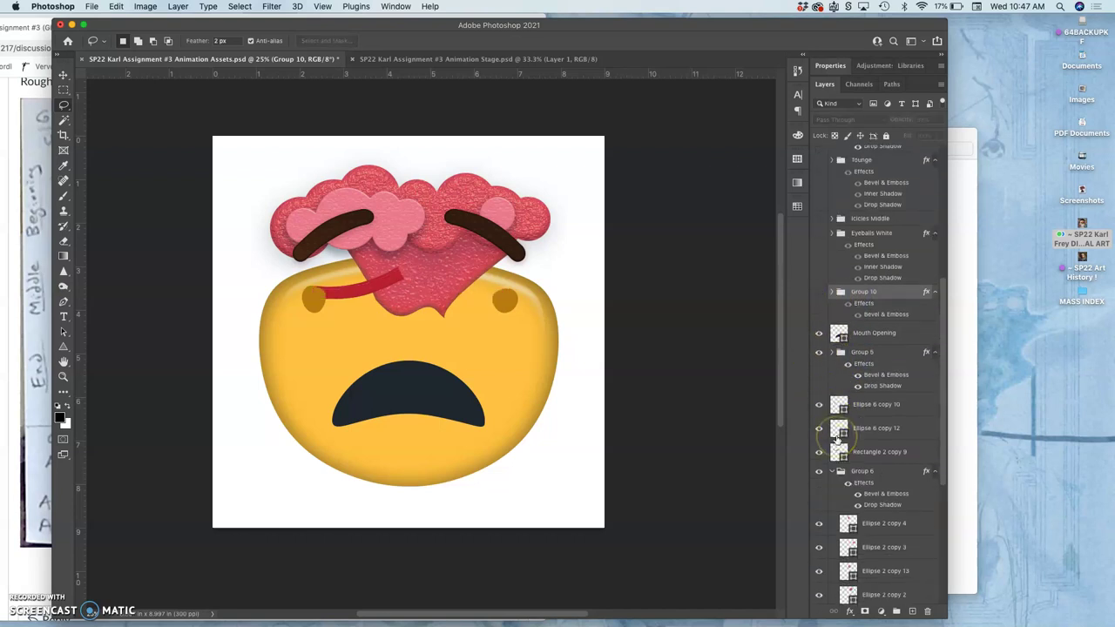
click(63, 75)
click(373, 291)
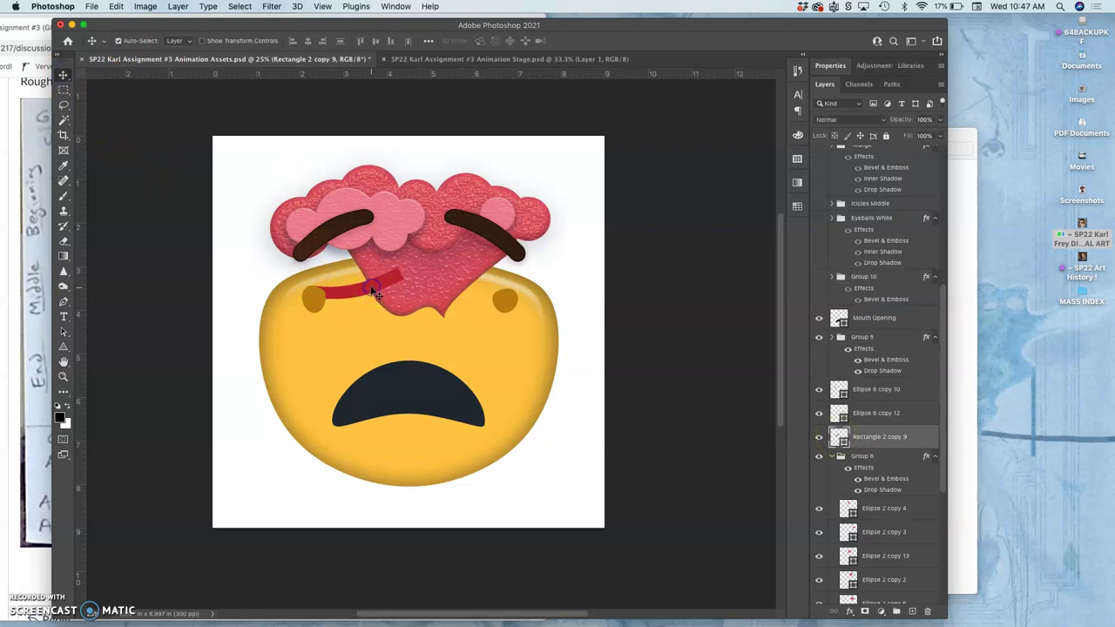
drag(866, 440, 850, 279)
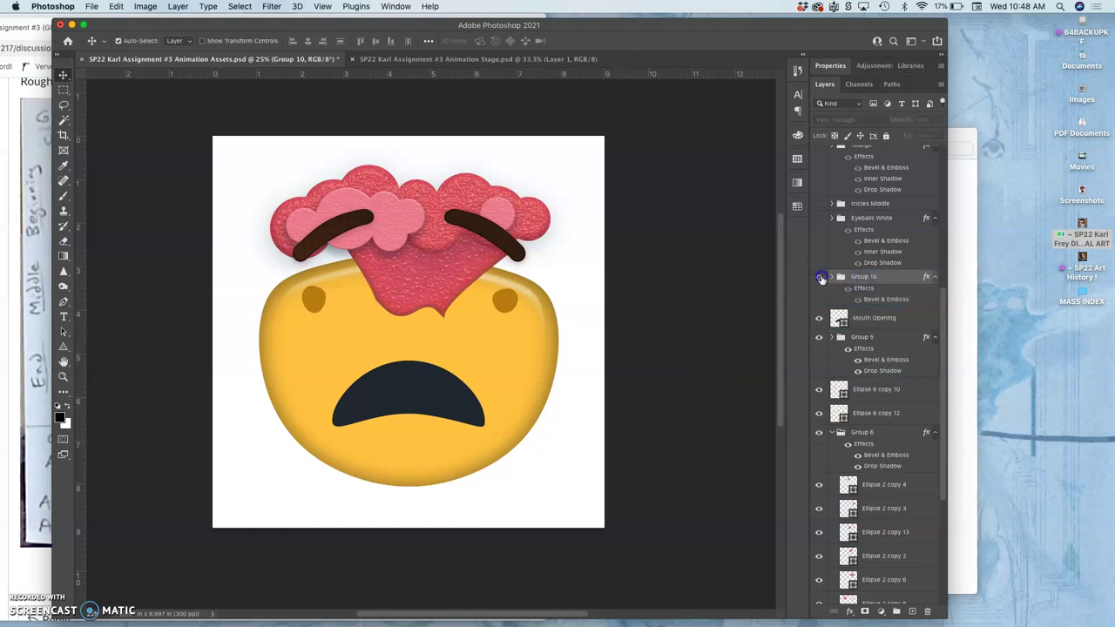
click(819, 277)
click(819, 277)
click(819, 277)
click(849, 277)
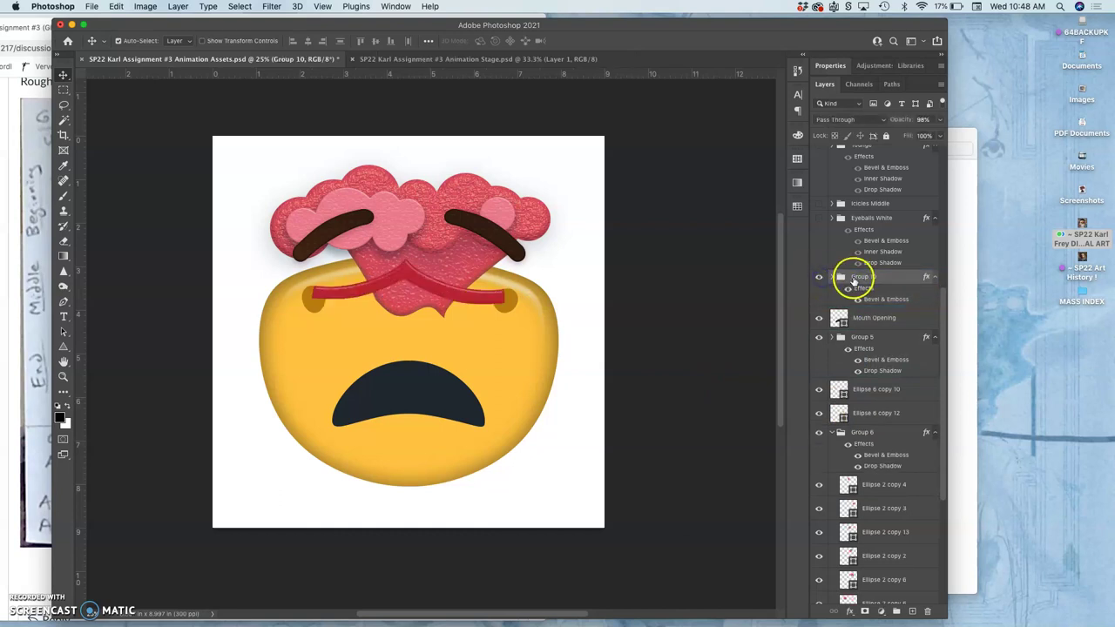
double_click(854, 277)
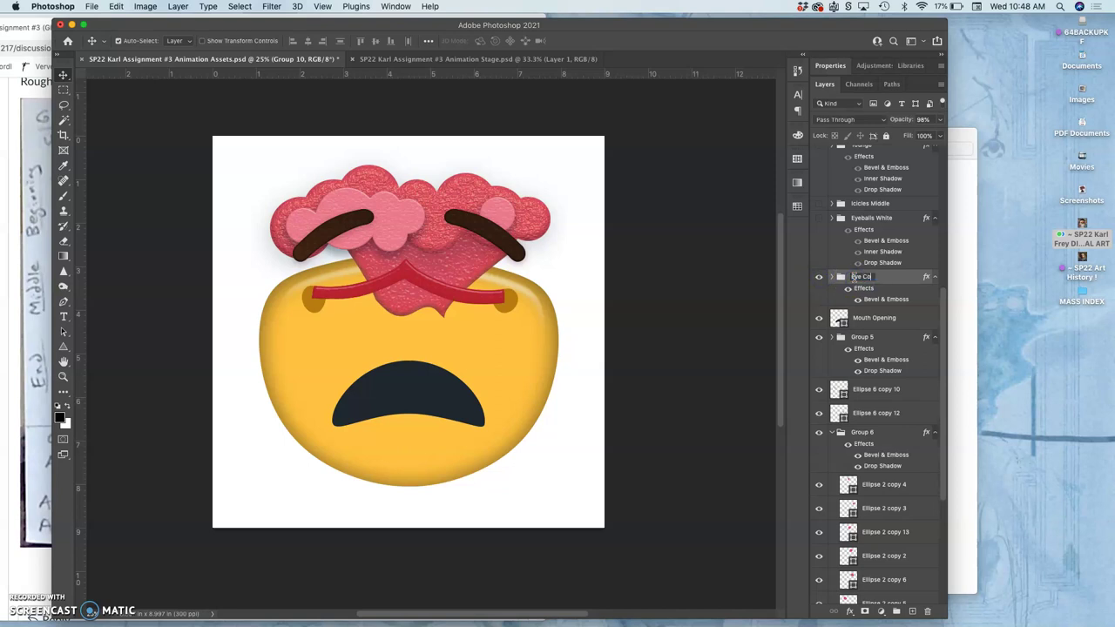
- Confirm Group 10's name as Eye Connector and hide it along with Mouth Opening
click(900, 278)
click(820, 277)
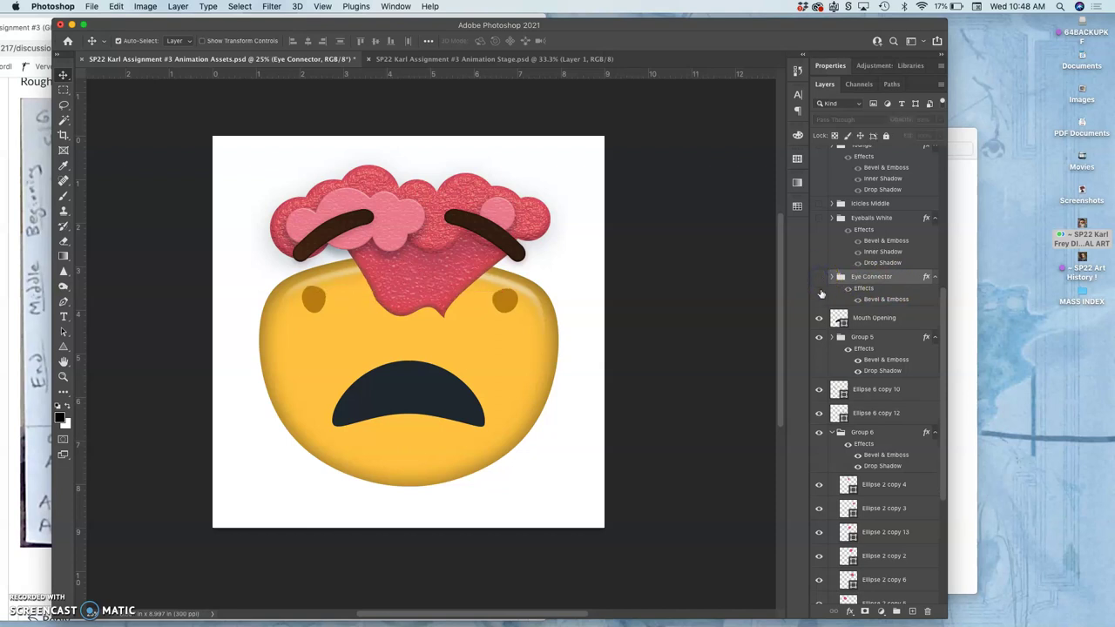
click(819, 318)
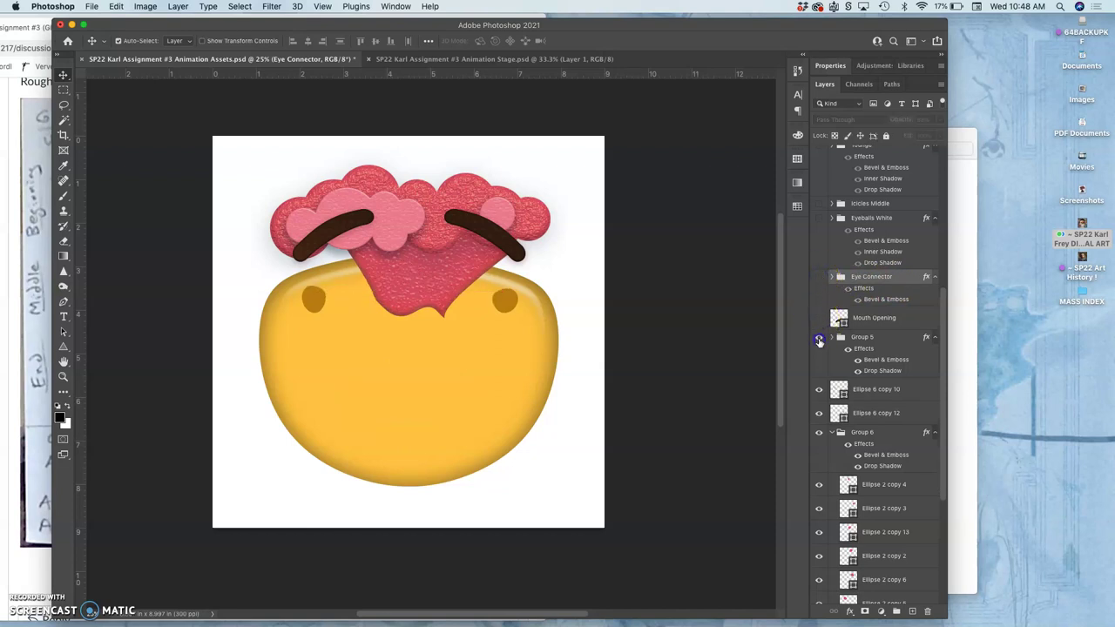
click(819, 338)
click(819, 339)
- Group the two Ellipse 6 eye-dot layers into a group named Eye Dots
click(818, 389)
click(818, 390)
click(819, 414)
click(819, 413)
click(867, 396)
shift+click(867, 417)
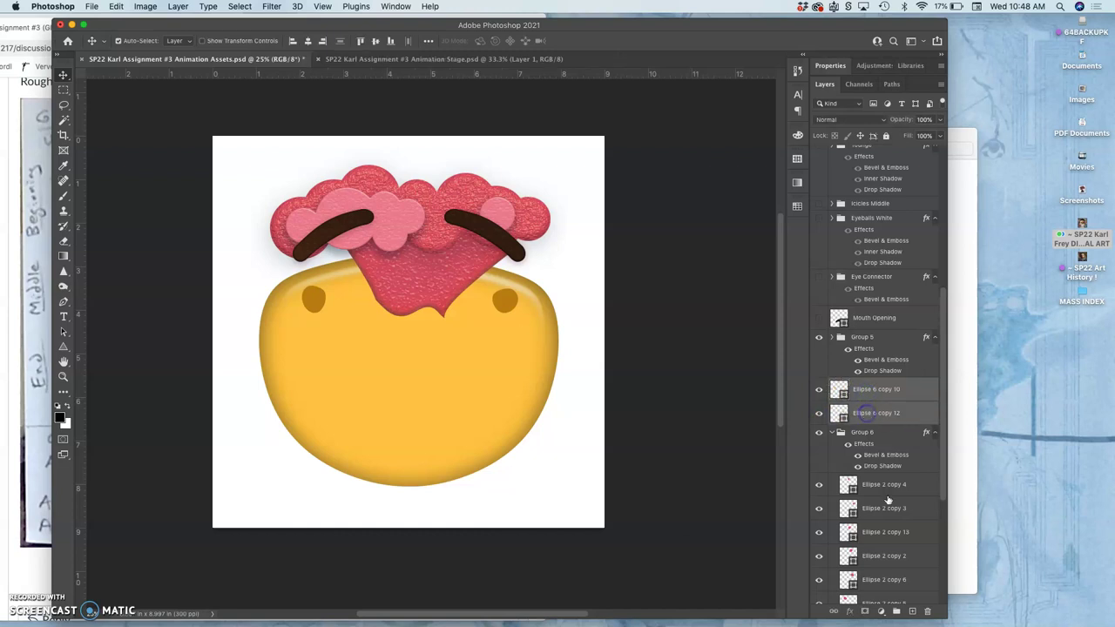
click(896, 610)
double_click(859, 385)
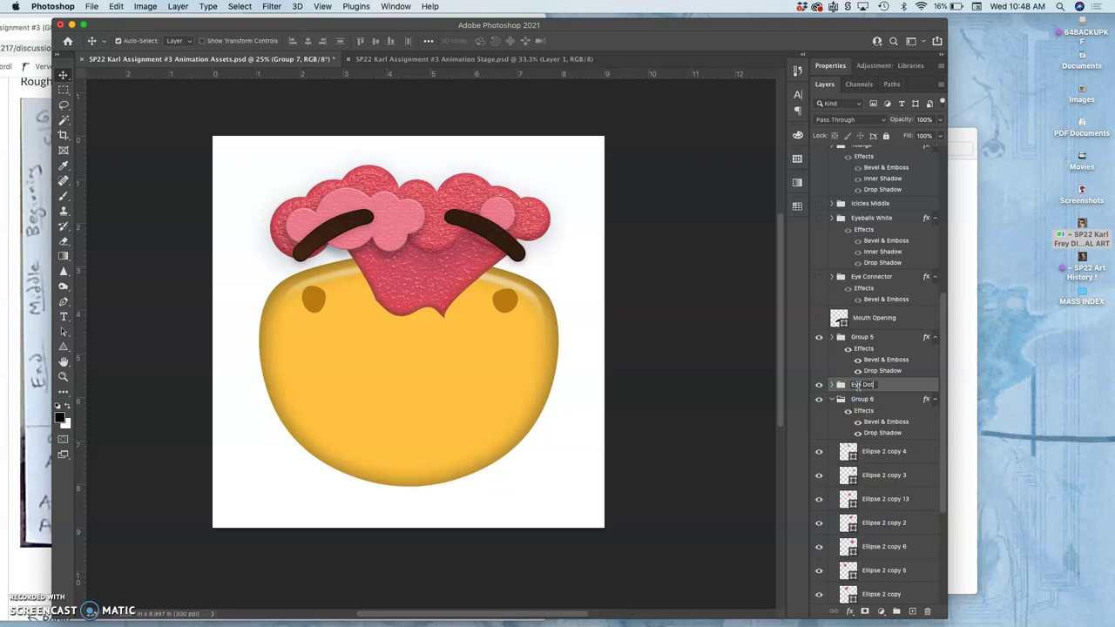
click(888, 392)
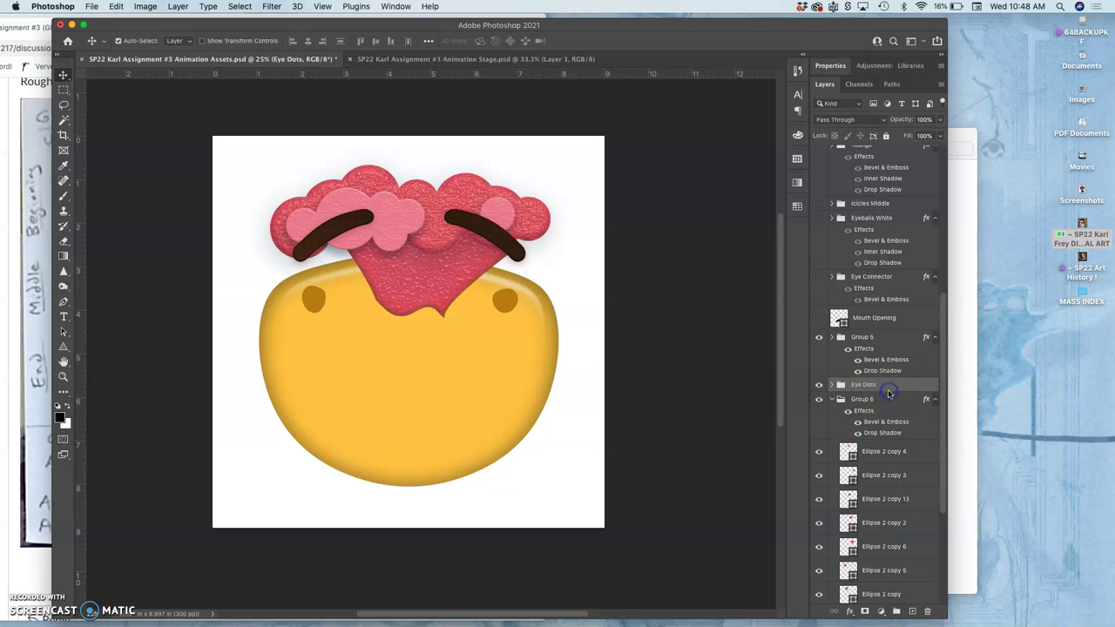
- Hide the Eye Dots group, leaving Group 6's clouds visible
click(819, 385)
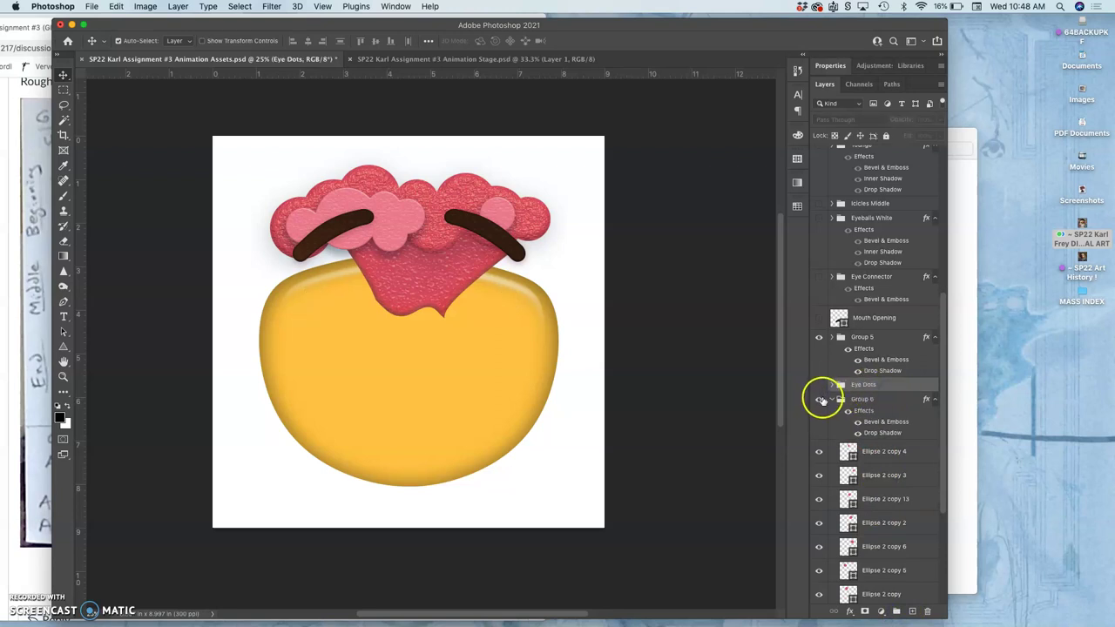
click(817, 400)
click(818, 400)
mouse_move(818, 402)
mouse_down()
mouse_move(853, 398)
mouse_move(833, 403)
mouse_up()
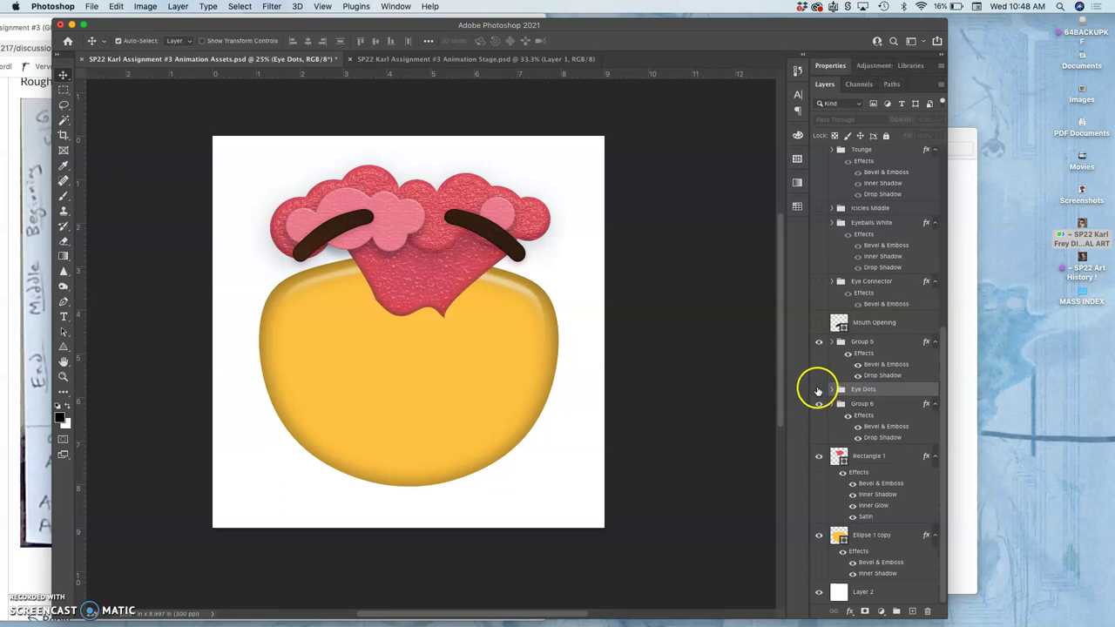
click(818, 403)
click(819, 404)
click(833, 403)
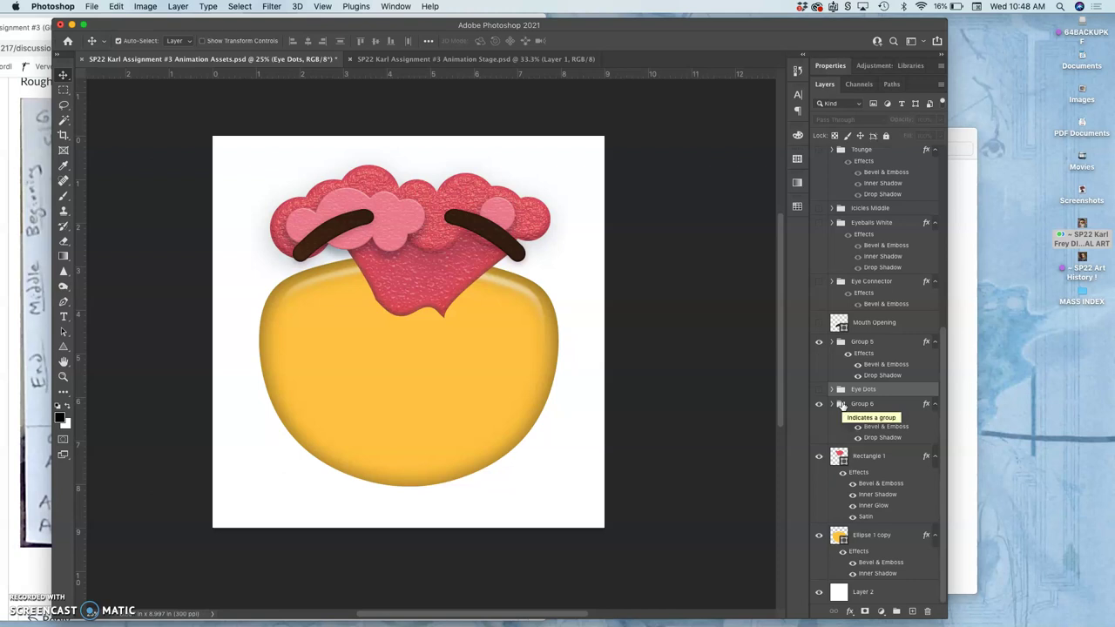
click(841, 405)
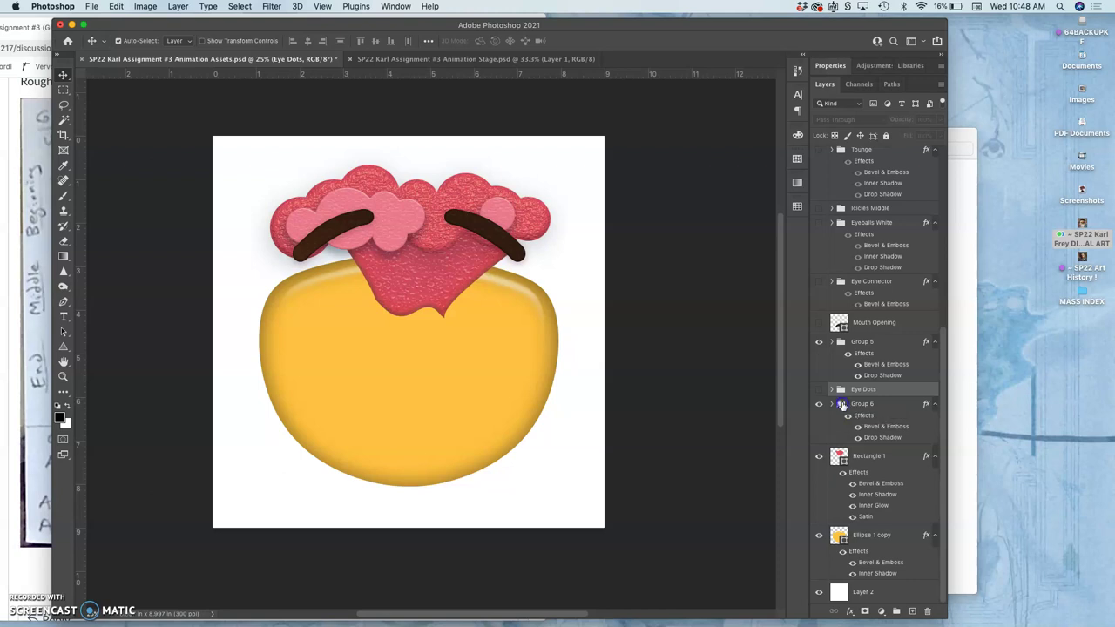
drag(840, 401, 841, 404)
click(821, 346)
click(821, 346)
click(819, 390)
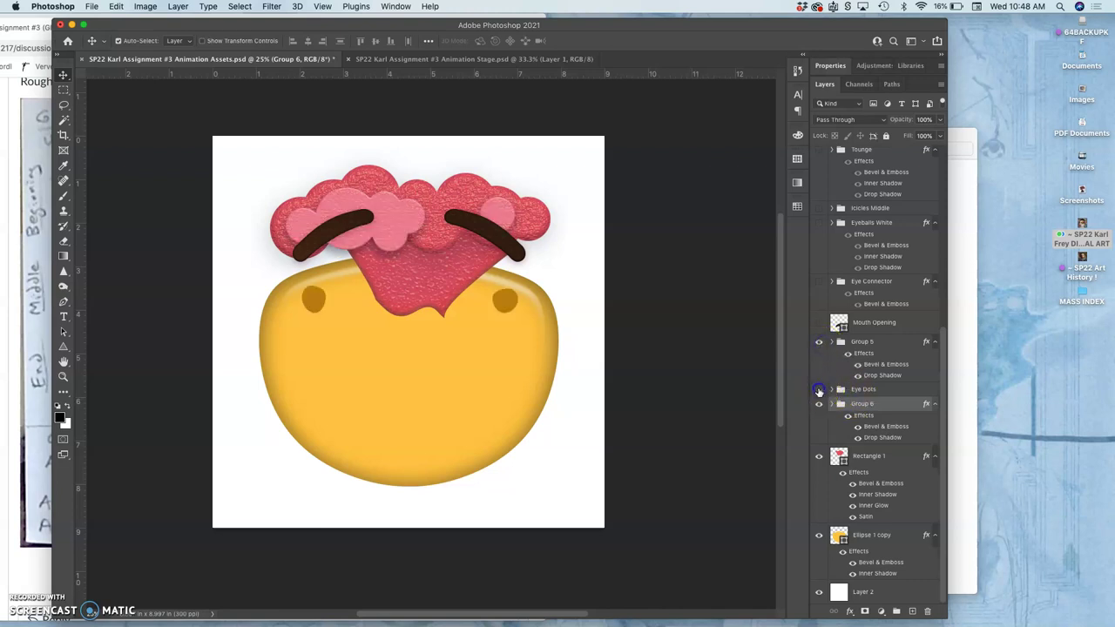
click(818, 390)
drag(850, 398, 845, 346)
click(839, 379)
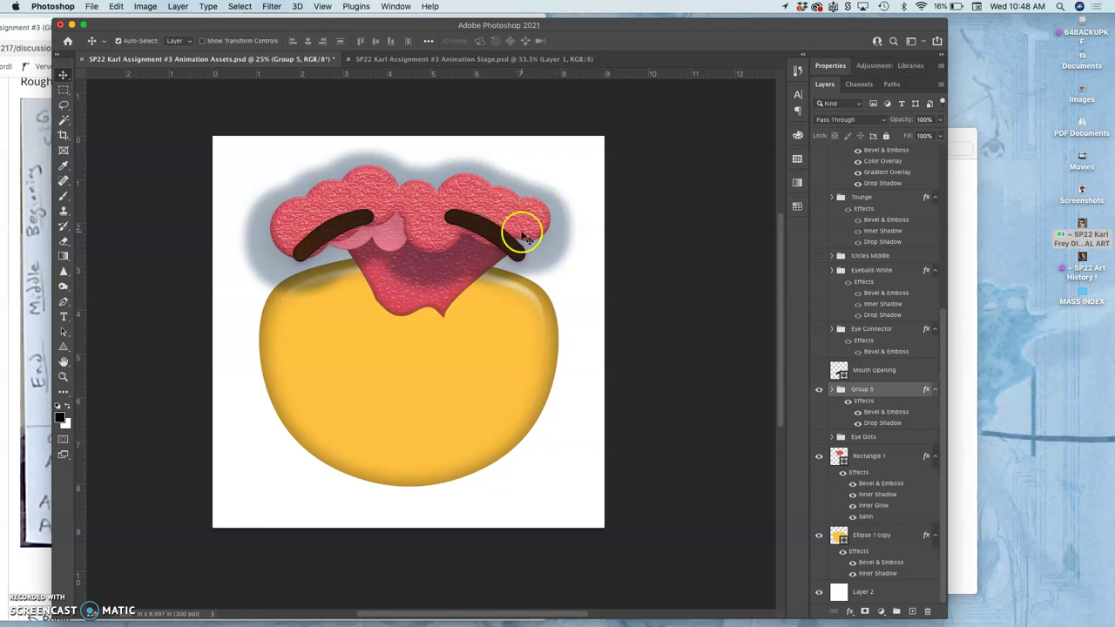
key(super+j)
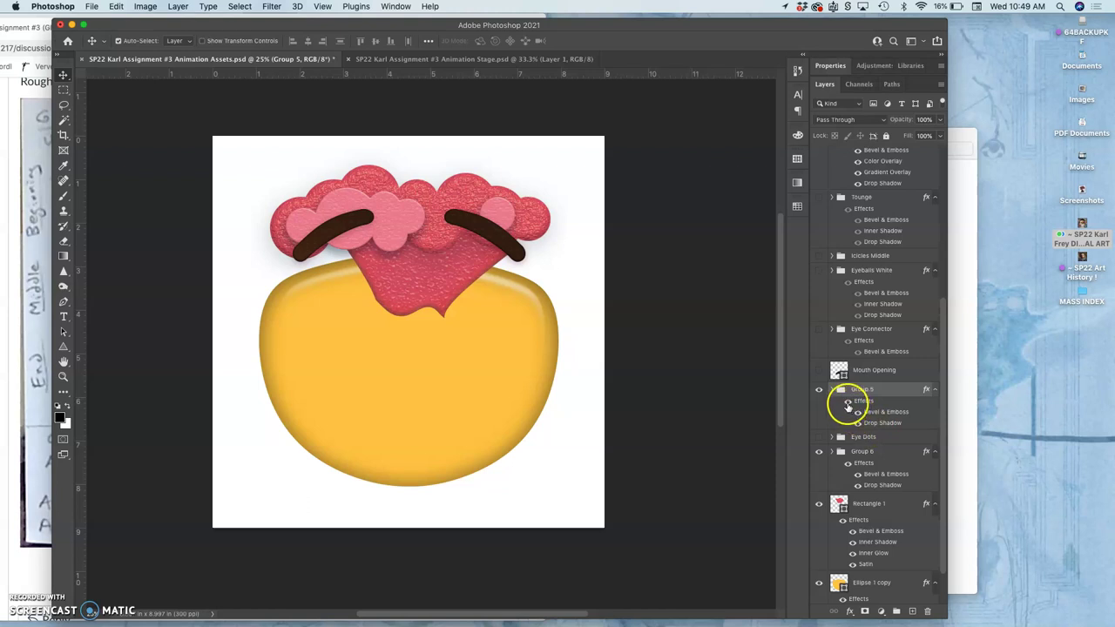
click(831, 390)
click(832, 390)
click(847, 402)
click(848, 402)
- Rename Group 5 to 'Brain Clouds Top'
double_click(861, 389)
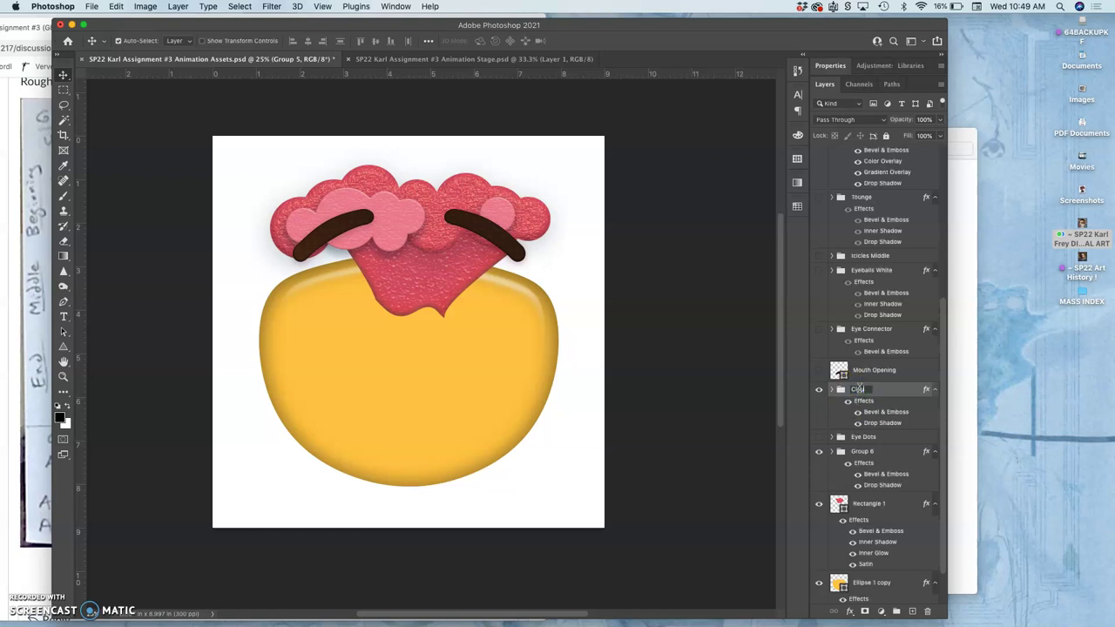
text(Brain Clouds Top)
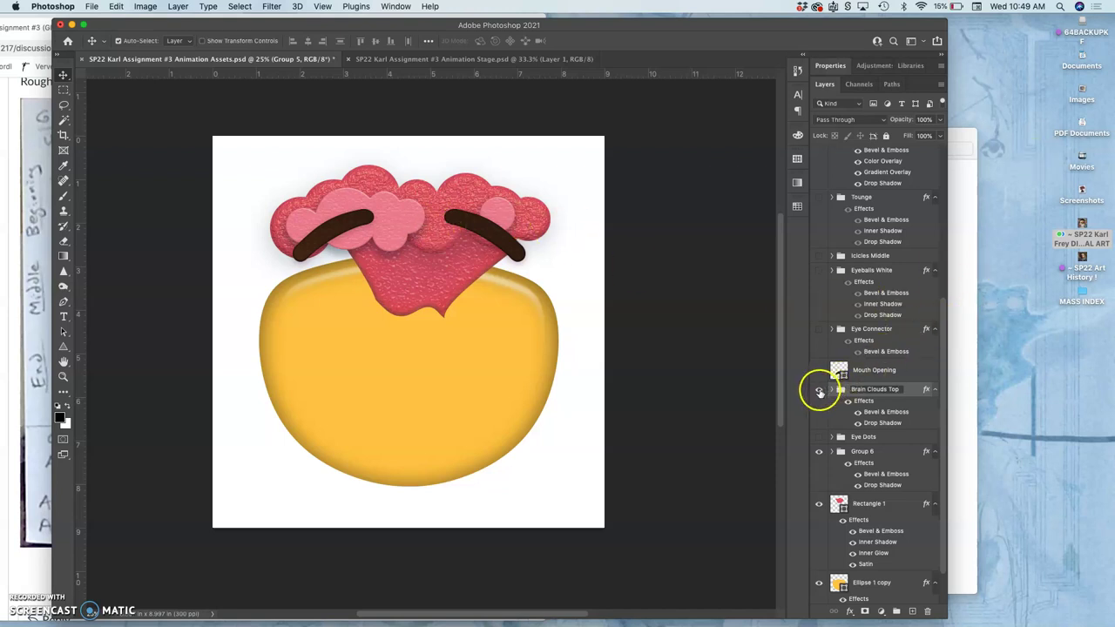
click(820, 390)
click(820, 392)
click(819, 391)
- Rename Group 6, the red clouds, to 'Brain Clouds Middle'
click(858, 452)
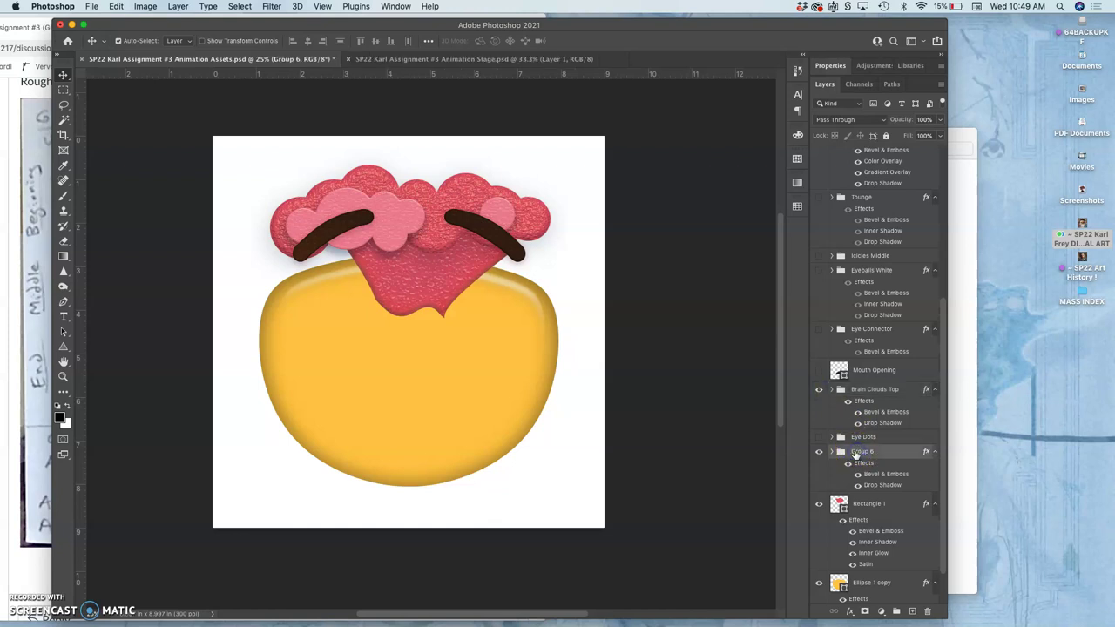
click(819, 452)
click(819, 452)
double_click(861, 452)
text(Brain Clouds Middle)
click(819, 452)
click(819, 453)
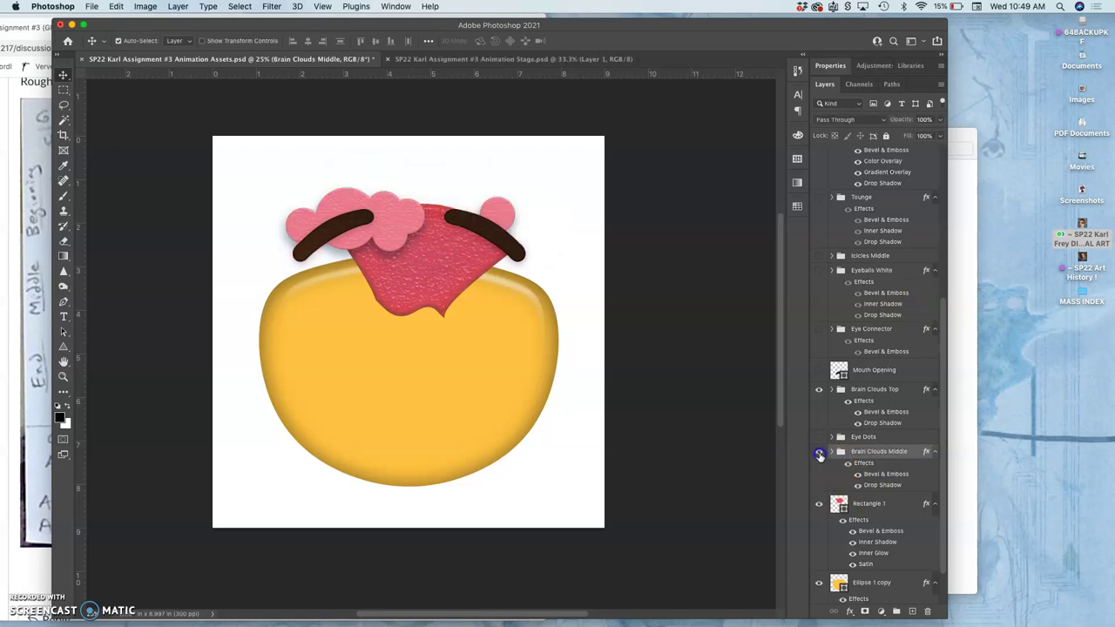
click(820, 453)
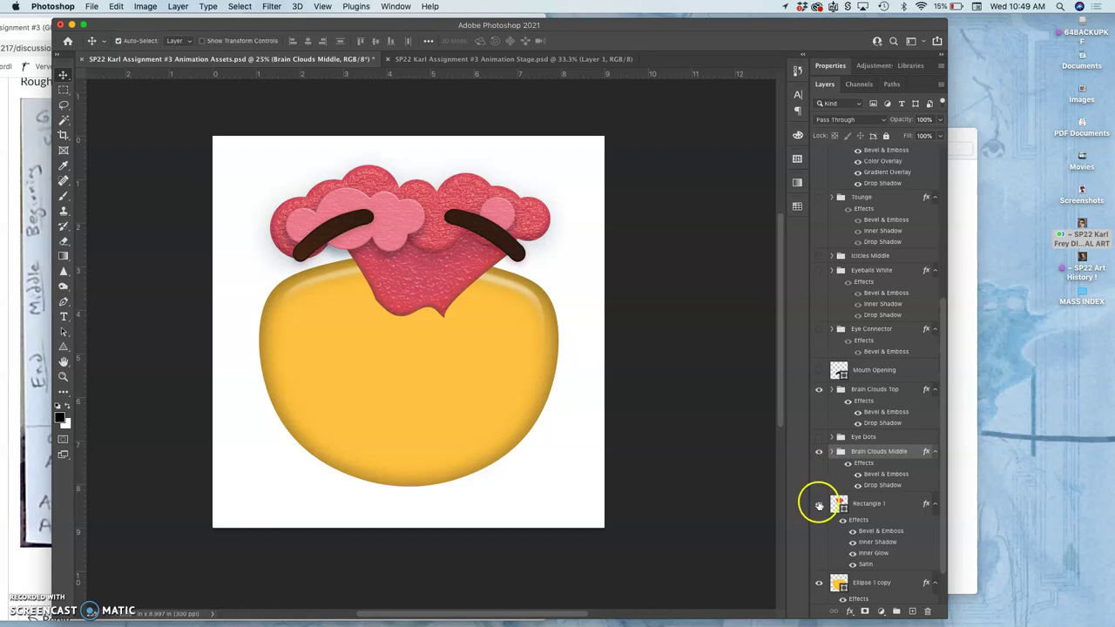
- Rename the red drip layer to 'Brain Explosion Spout'
click(819, 504)
click(819, 503)
double_click(856, 504)
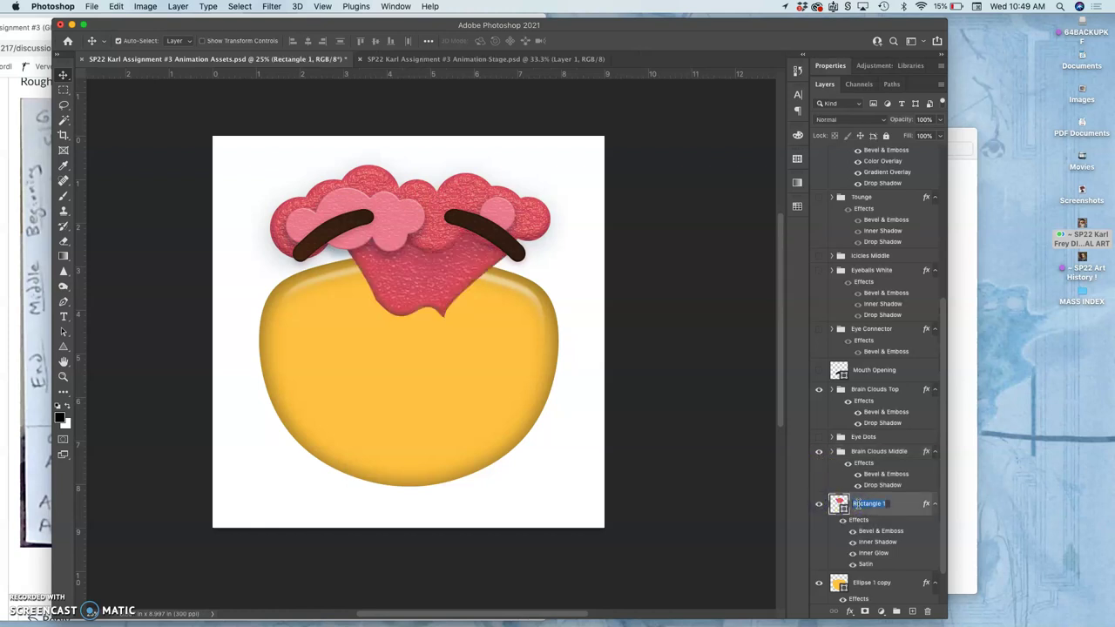
key(Return)
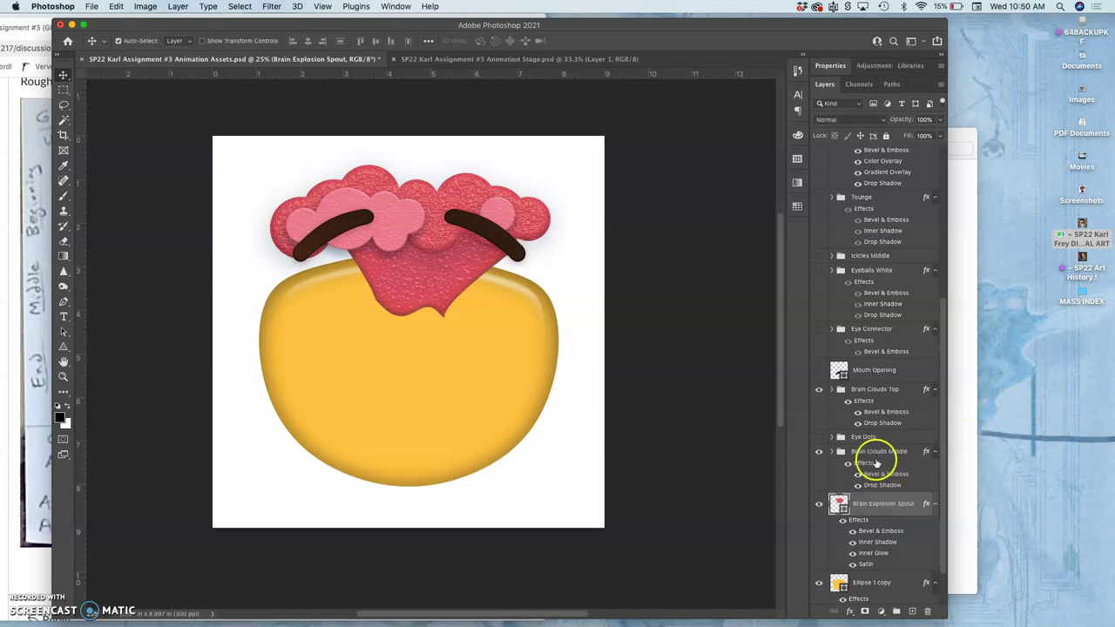
- Move Brain Explosion Spout higher and Eye Dots lower in the layer stack
click(818, 503)
click(819, 503)
drag(858, 498, 858, 452)
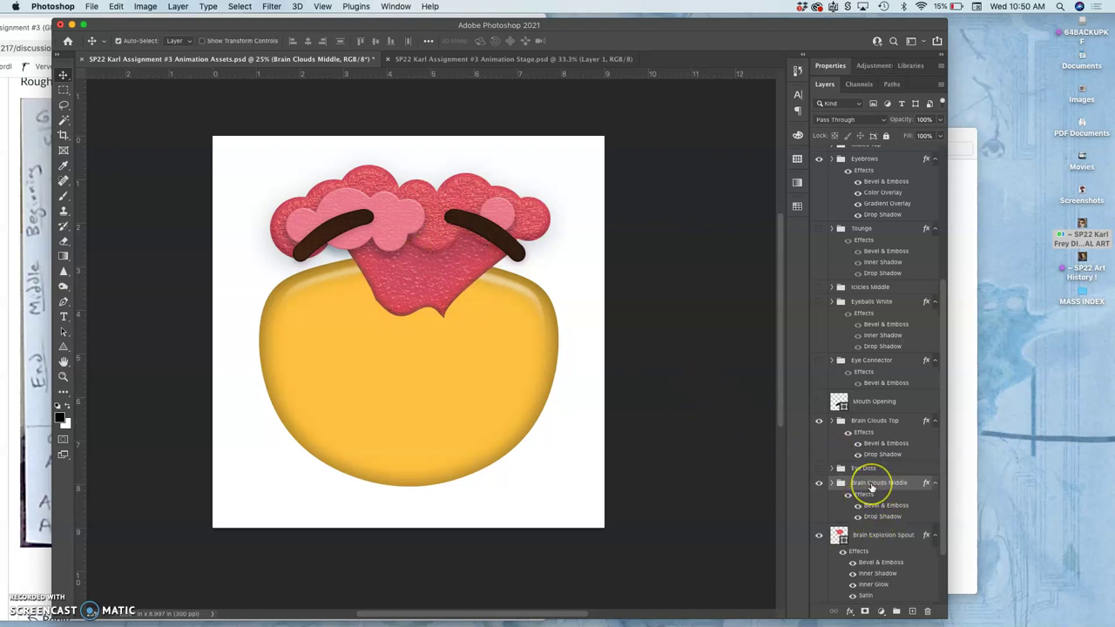
click(818, 468)
click(818, 468)
drag(846, 469, 863, 547)
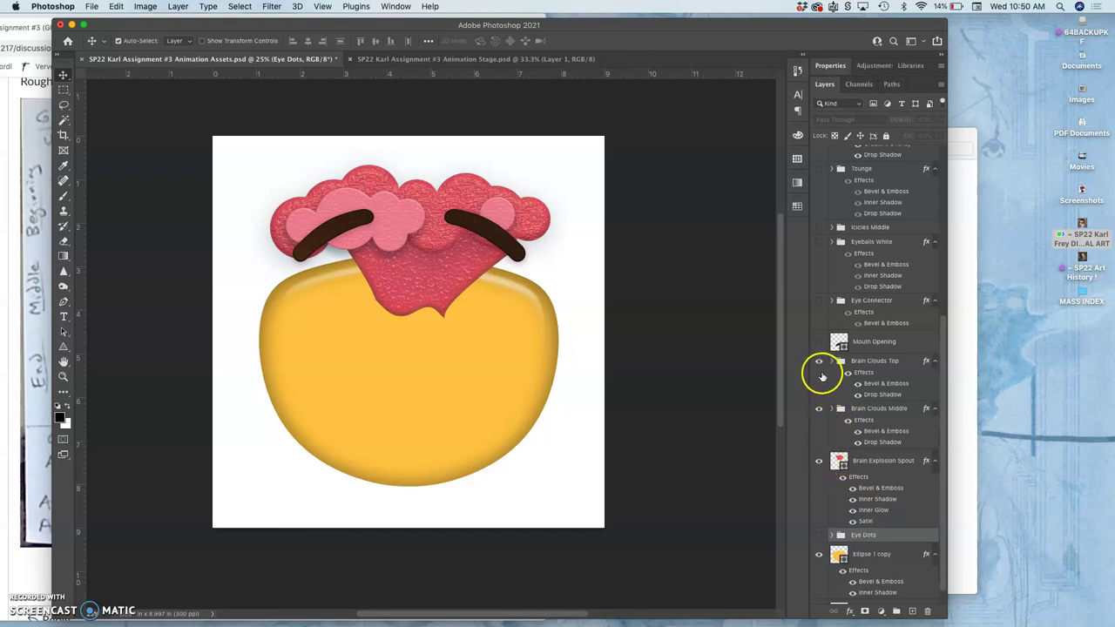
- Hide Brain Clouds Top, Brain Clouds Middle and Brain Explosion Spout, leaving the yellow face
click(818, 361)
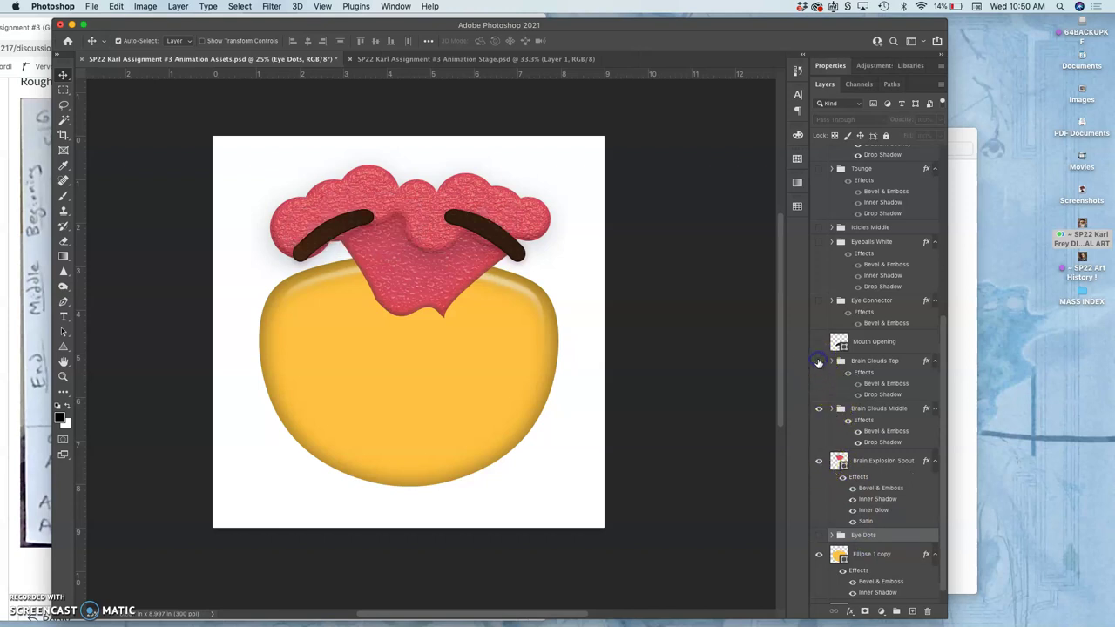
click(819, 407)
click(818, 459)
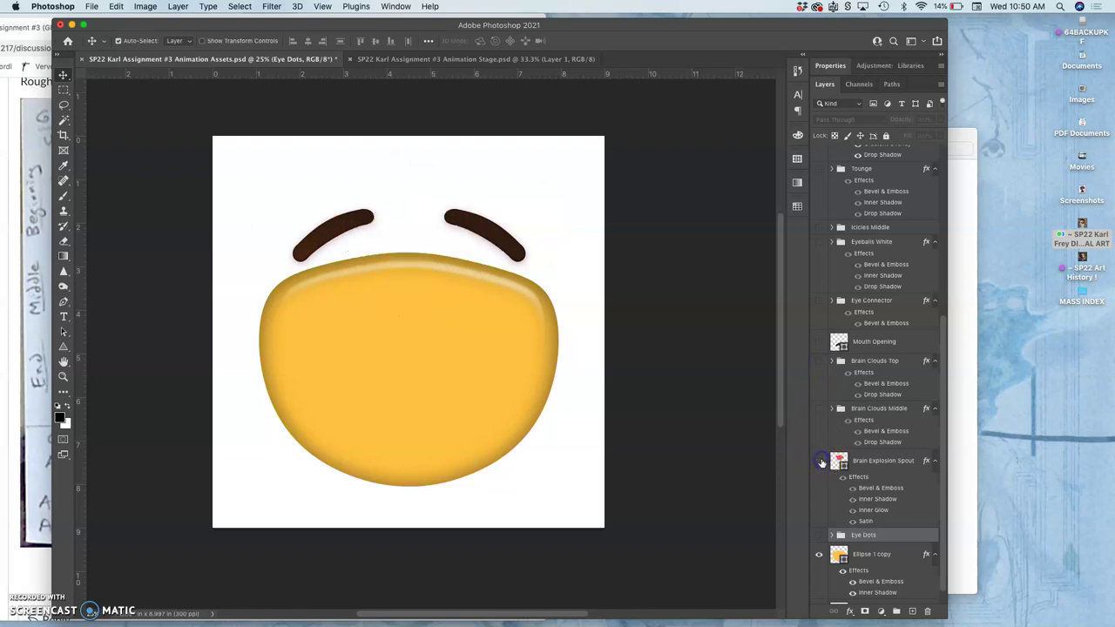
scroll(856, 490, down, 1)
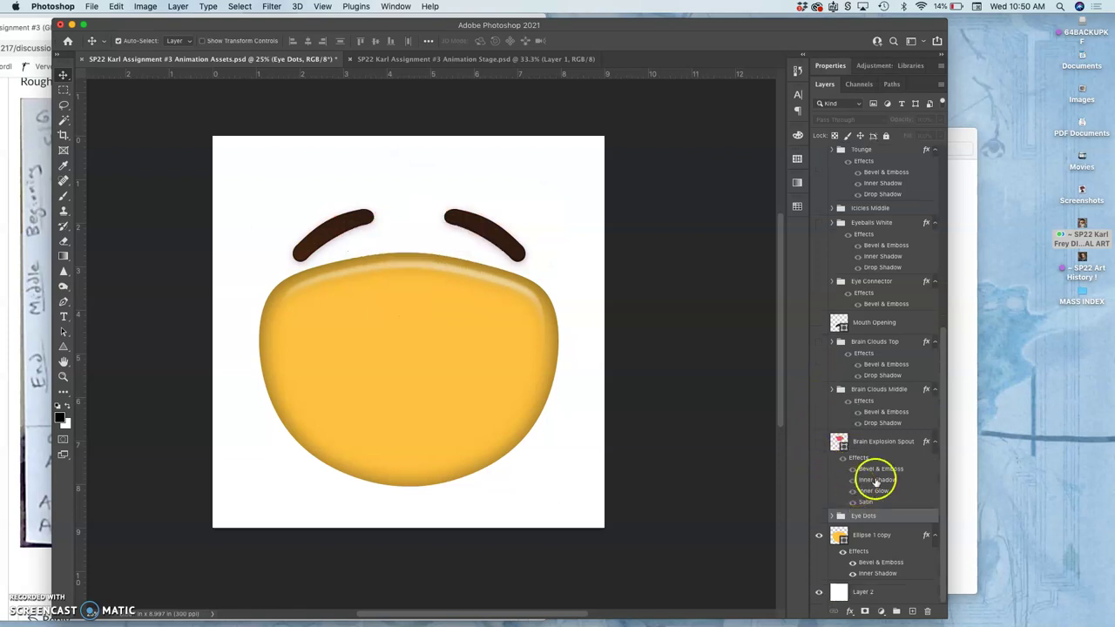
click(819, 533)
click(819, 533)
scroll(842, 409, up, 8)
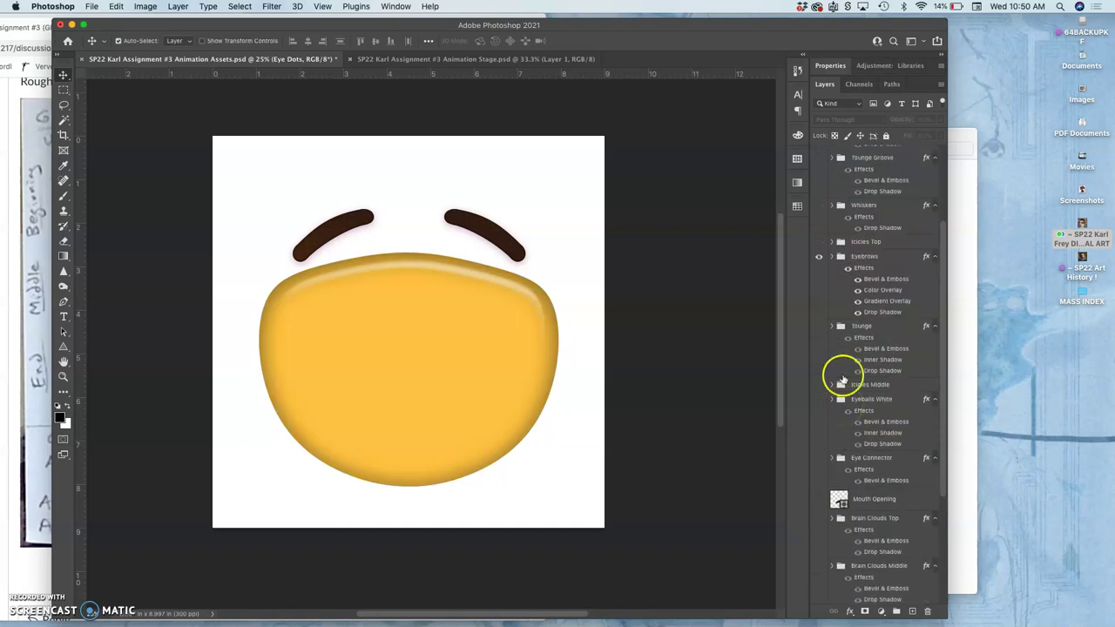
- Hide the Eyebrows and rename the Ellipse 1 copy layer to 'Half Head'
click(819, 259)
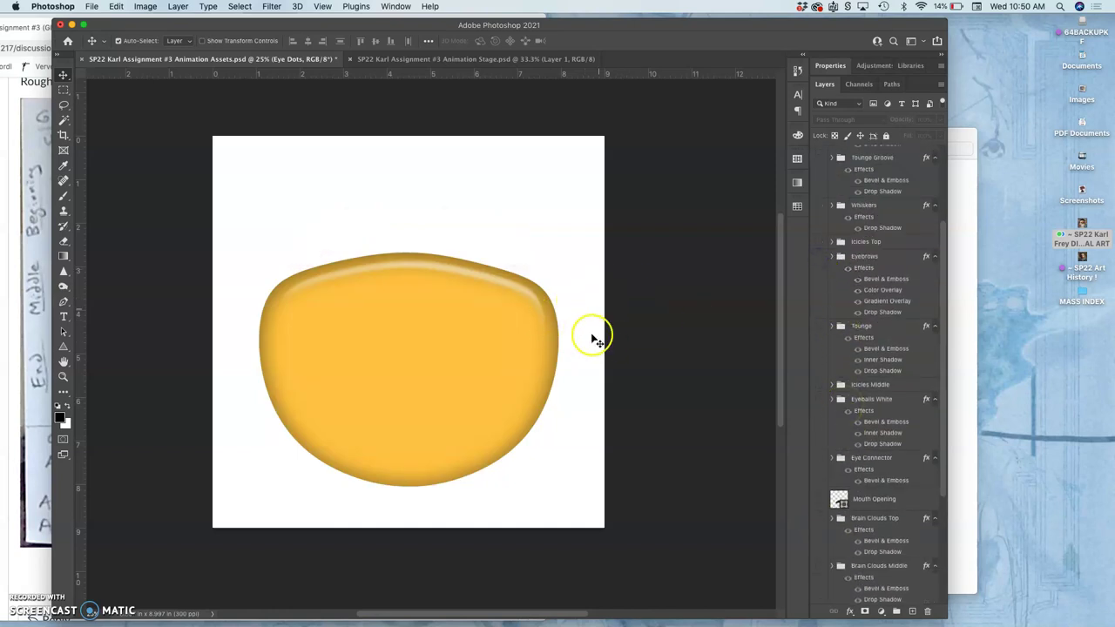
scroll(849, 450, down, 8)
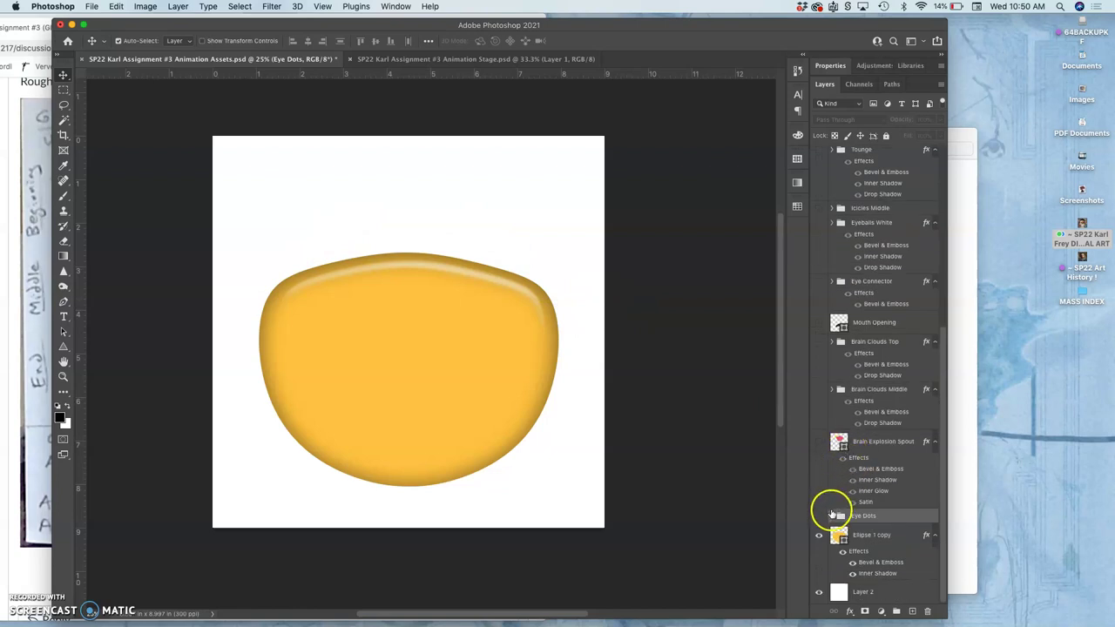
click(819, 535)
click(823, 538)
click(859, 534)
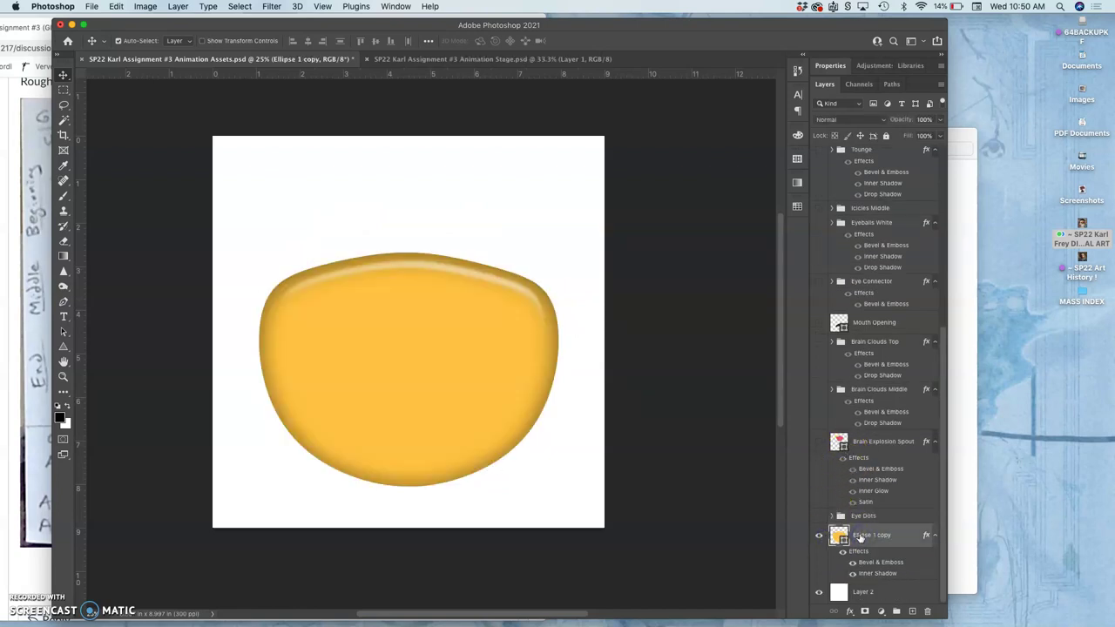
click(863, 534)
double_click(867, 535)
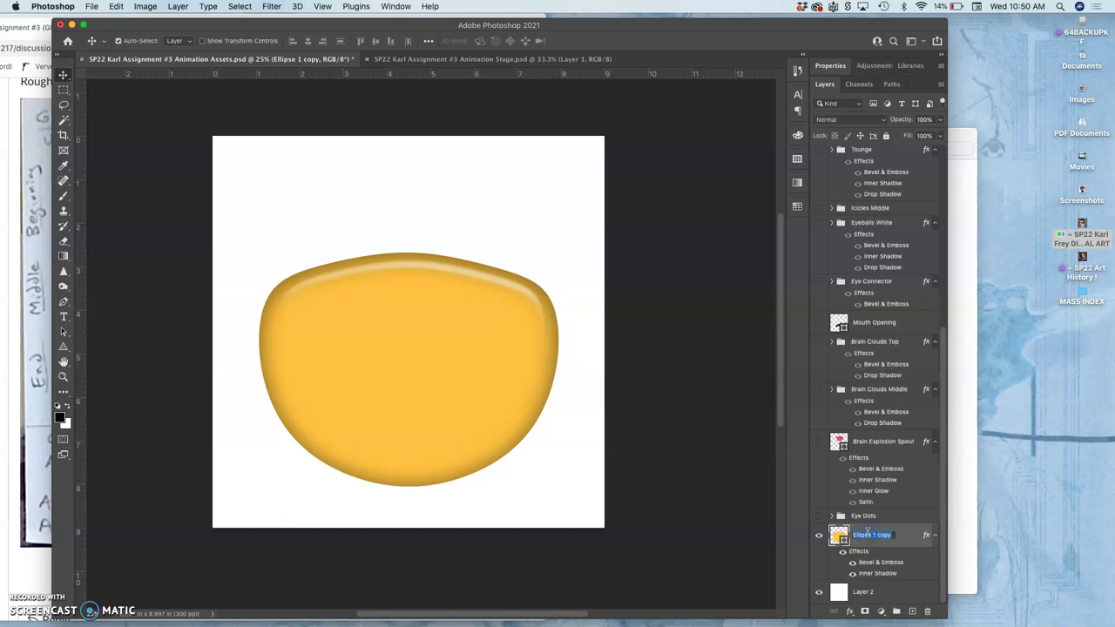
text(Half Head)
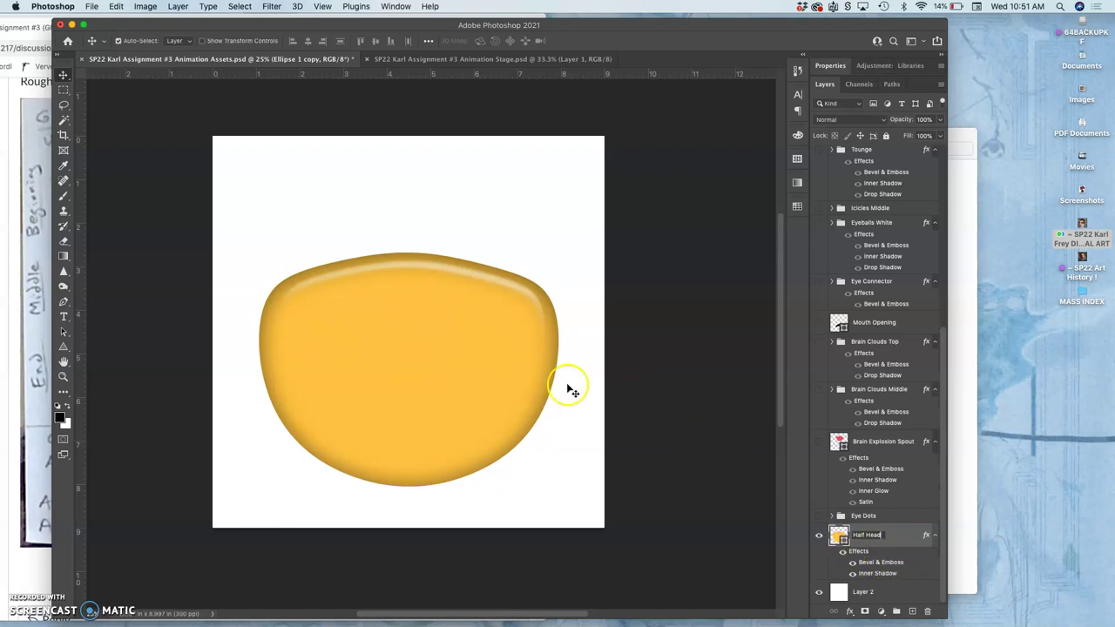
- After checking the Chrome storyboard, hide the red spout and save Animation Assets
click(35, 214)
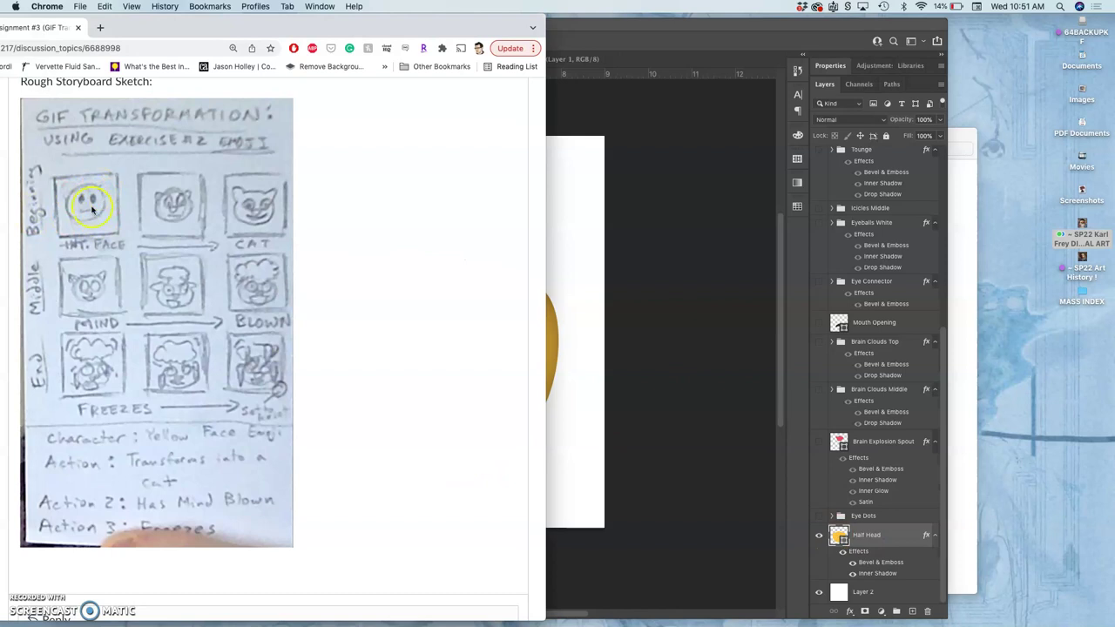
click(811, 475)
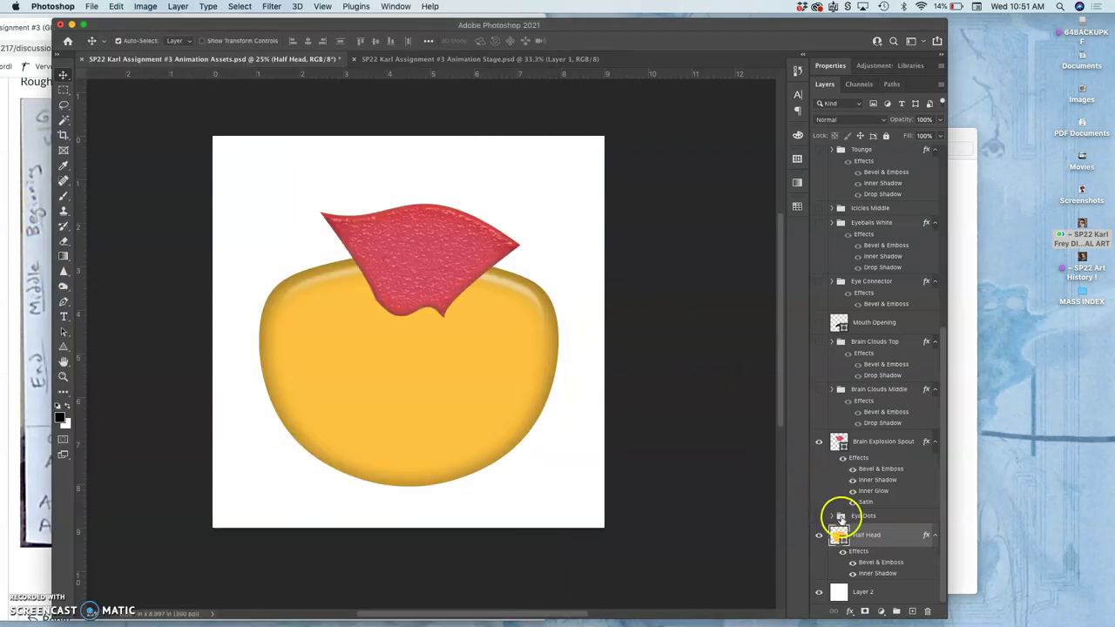
click(818, 444)
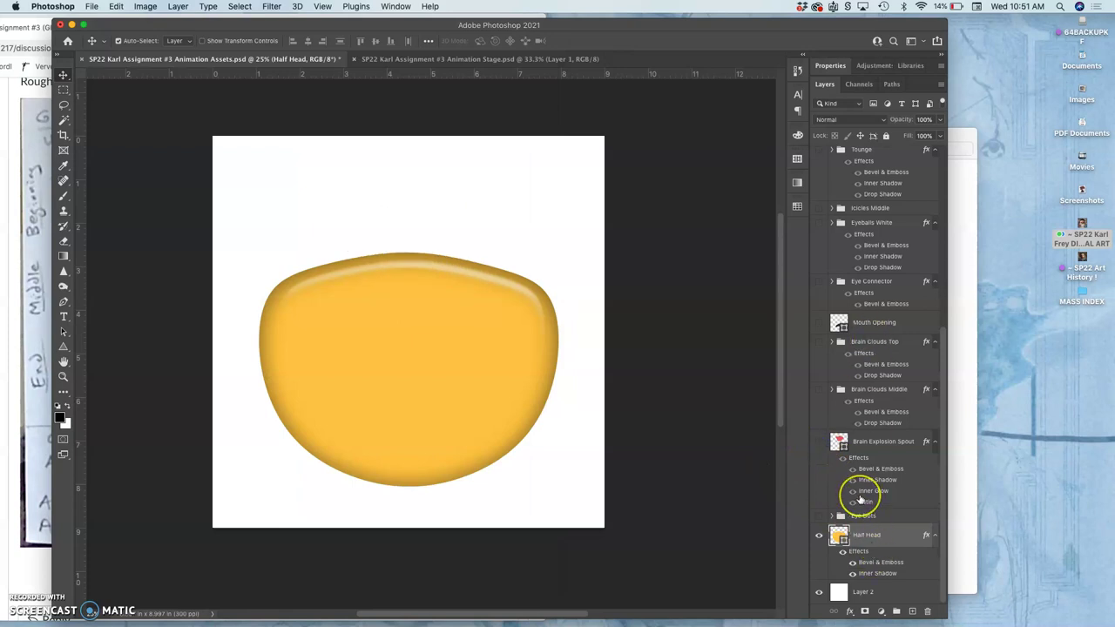
key(super+s)
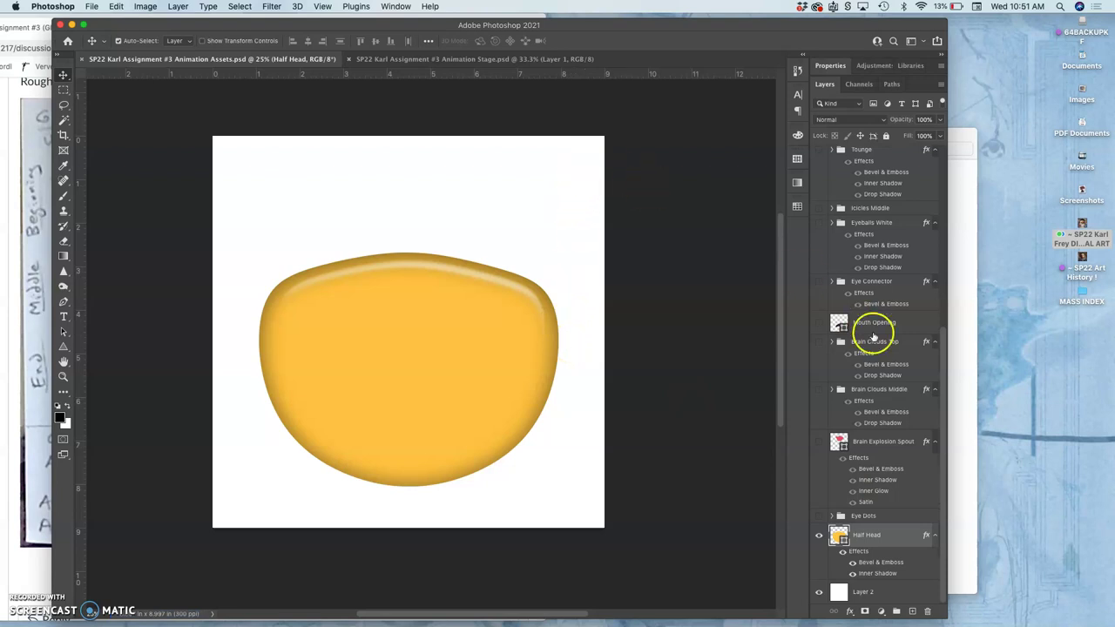
scroll(871, 318, up, 5)
scroll(872, 319, down, 8)
- Duplicate Half Head as a layer named Full Head, place it below Half Head, and hide Half Head
key(super+j)
scroll(862, 540, down, 2)
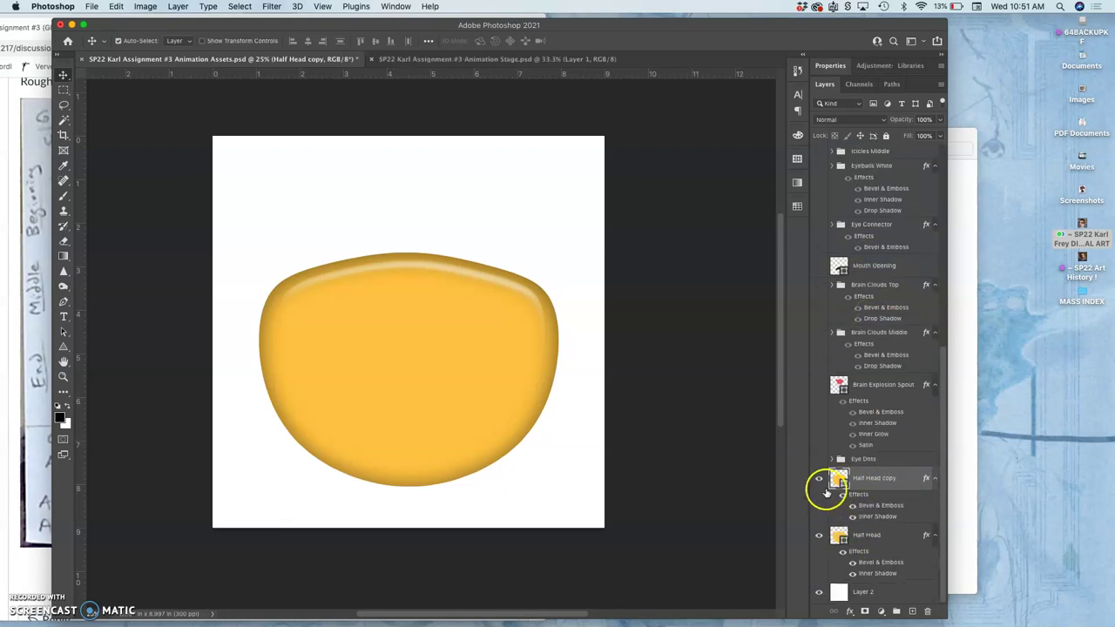
double_click(875, 479)
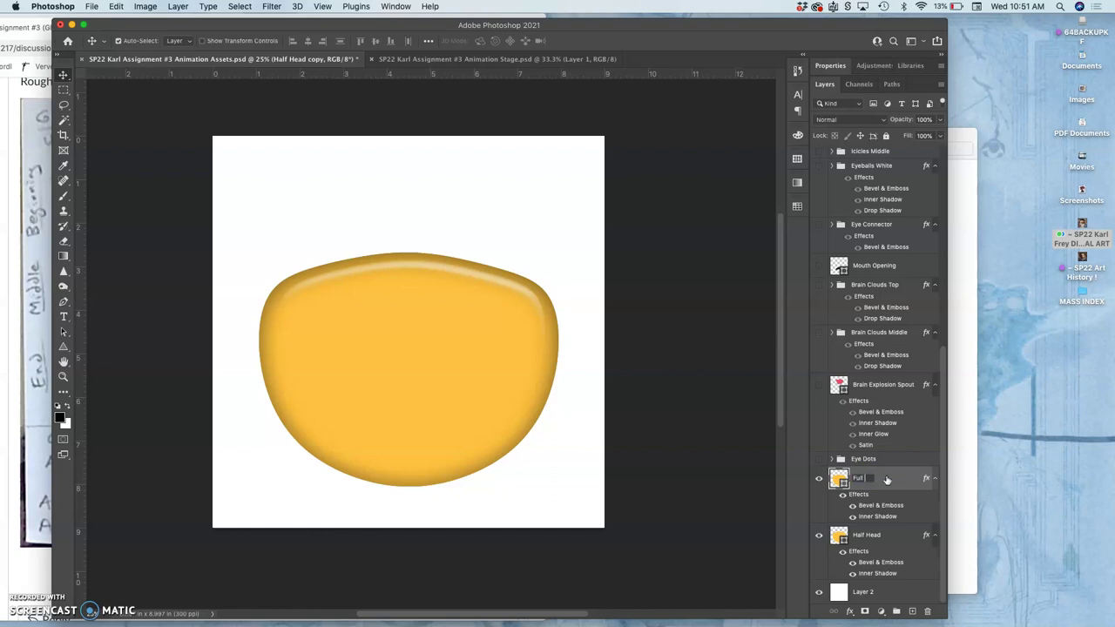
text(Full Head)
key(Return)
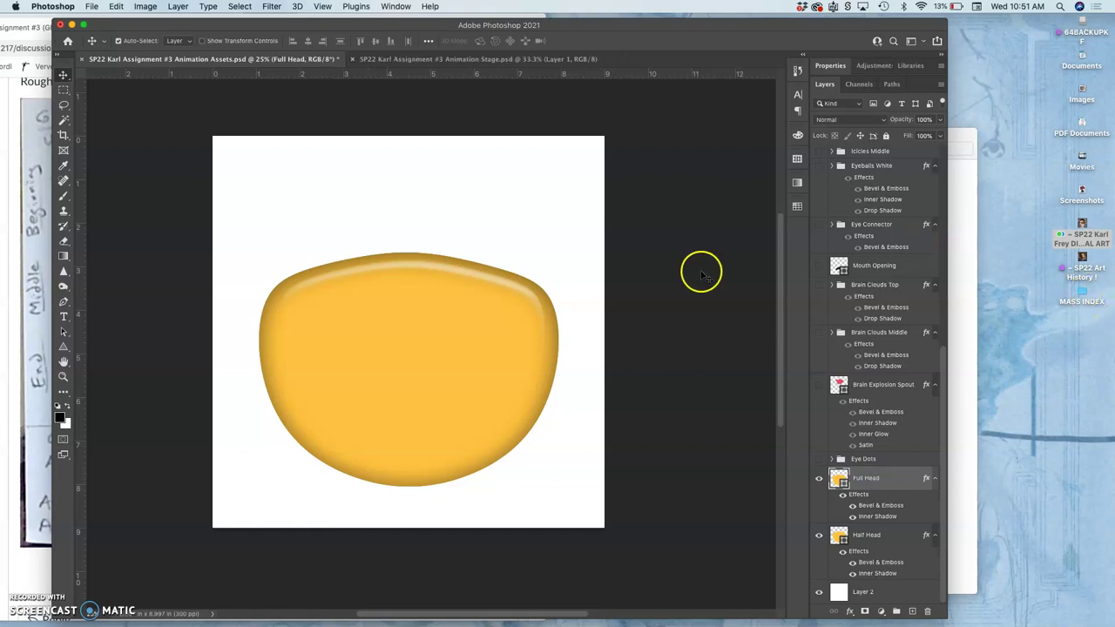
click(40, 289)
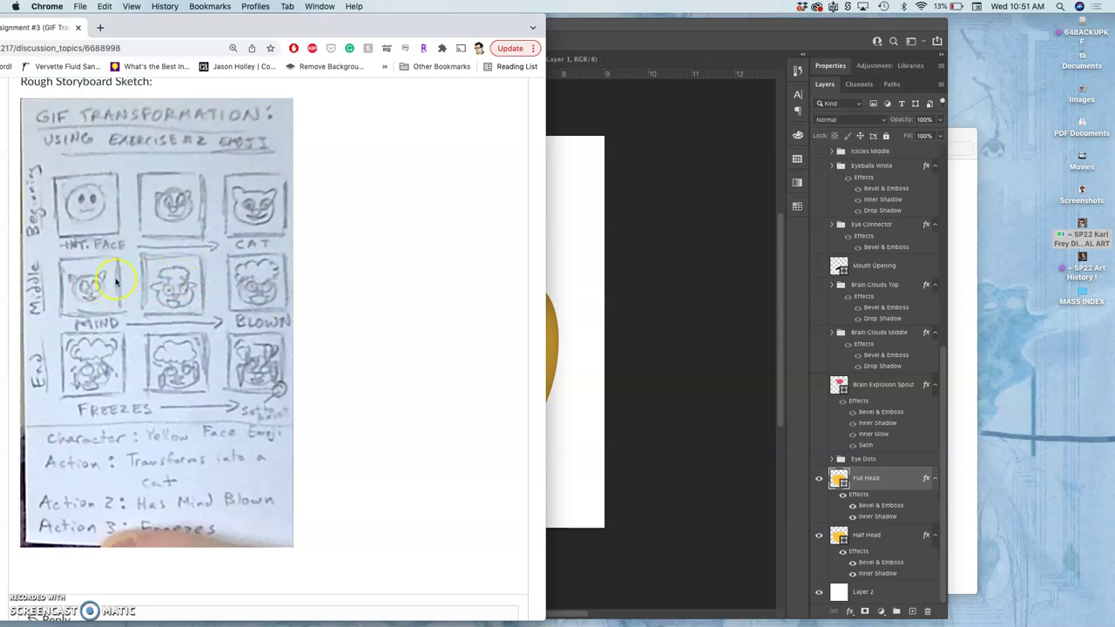
click(557, 276)
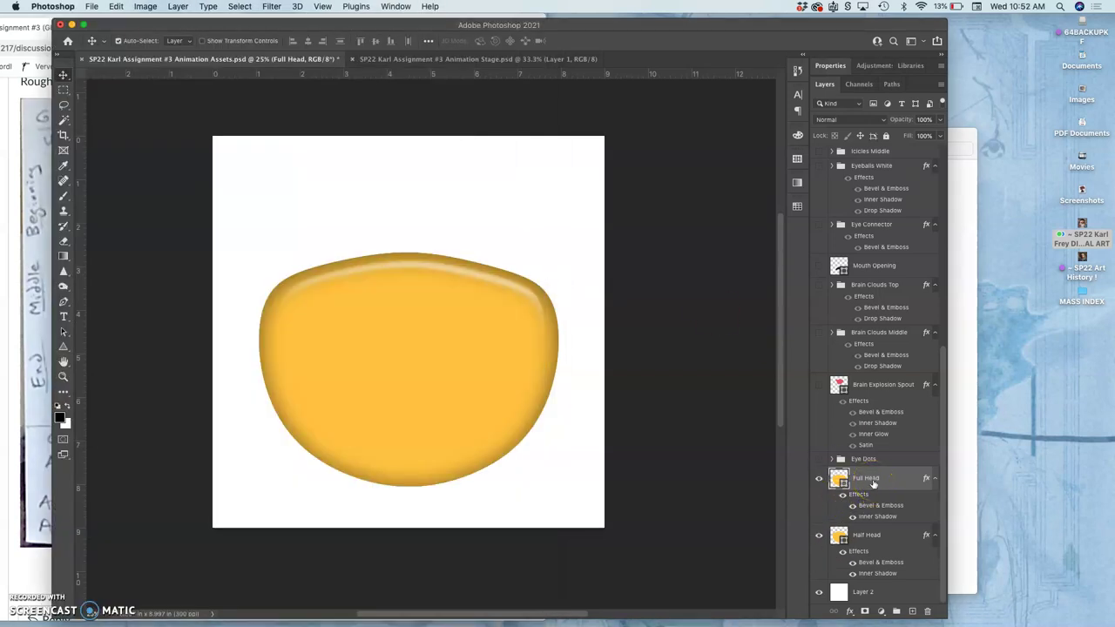
drag(871, 483, 871, 572)
click(821, 479)
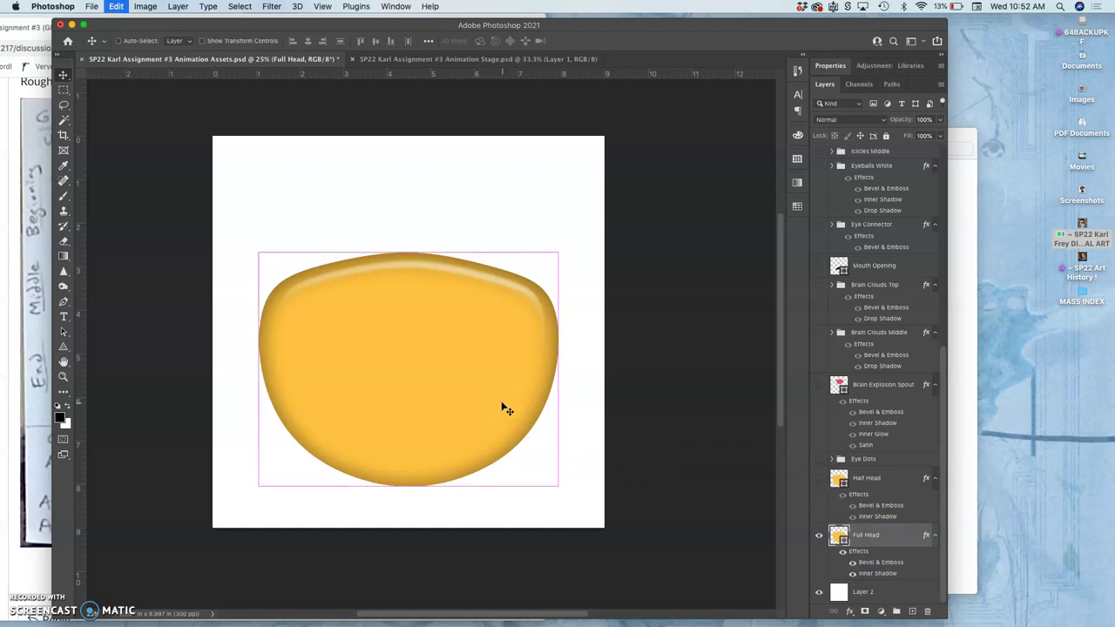
- Stretch Full Head taller and warp its top corners into a rounder head shape
key(super+t)
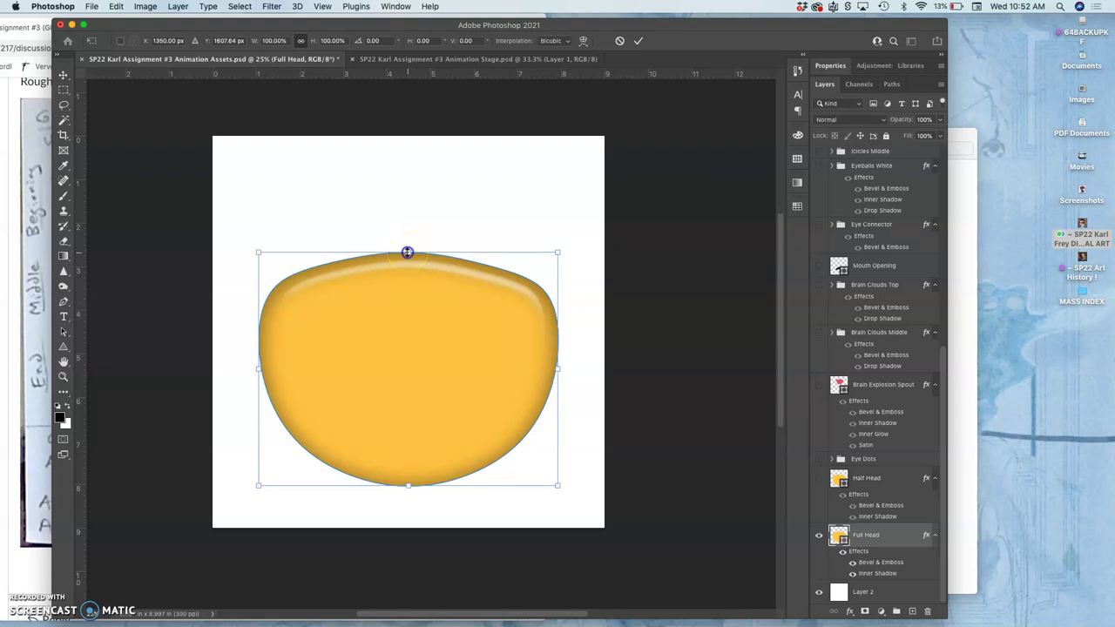
drag(407, 253, 406, 190)
key(super+z)
click(411, 253)
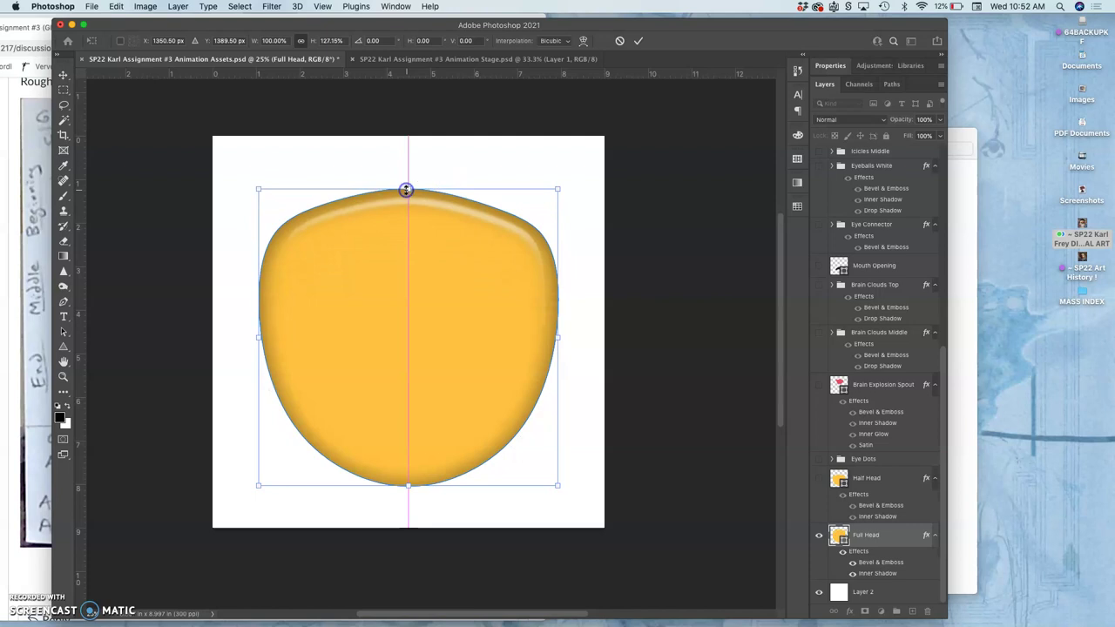
right_click(433, 288)
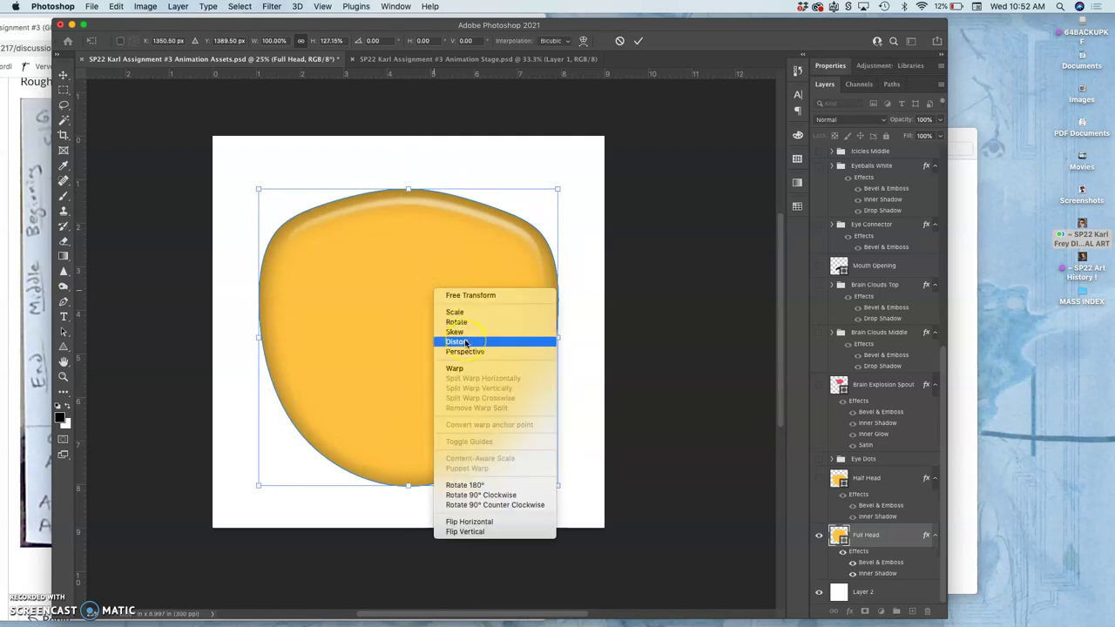
click(458, 368)
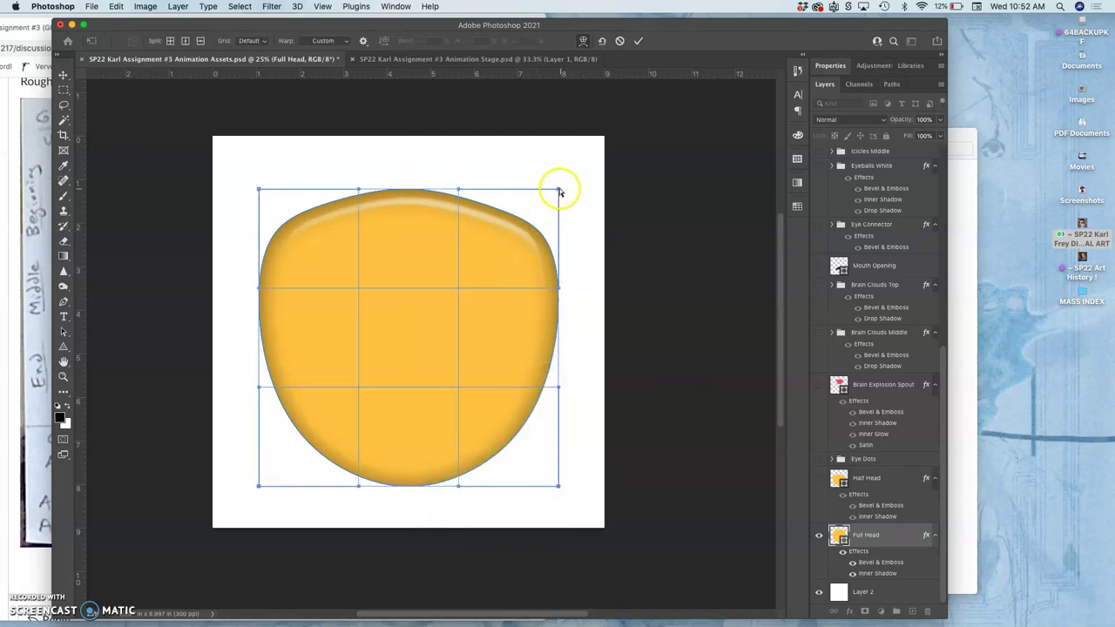
drag(558, 188, 502, 203)
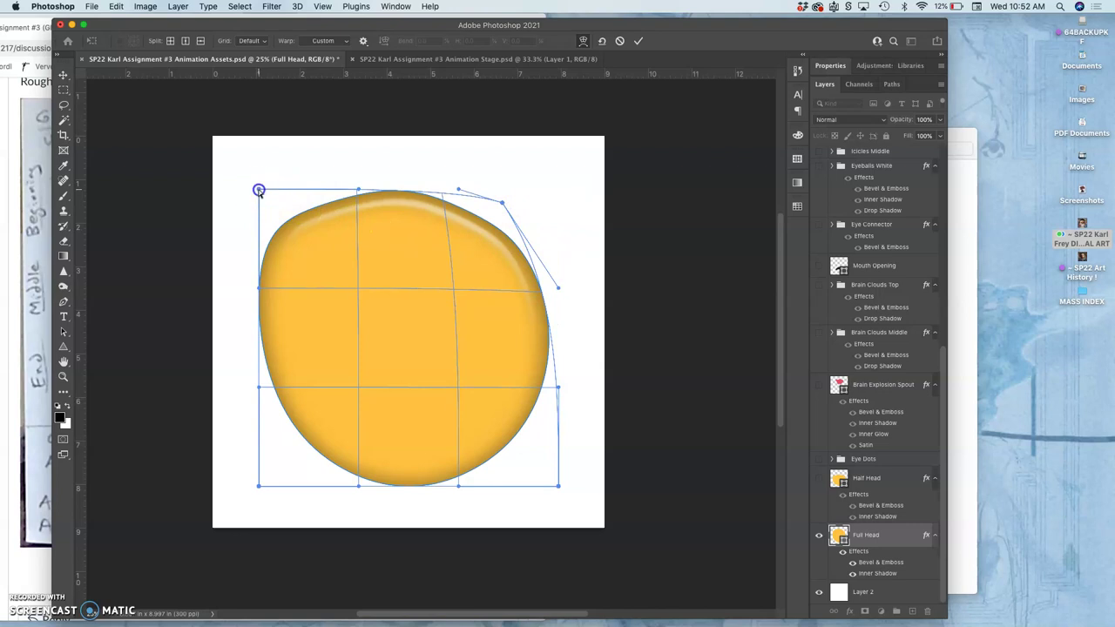
drag(258, 190, 301, 205)
key(Return)
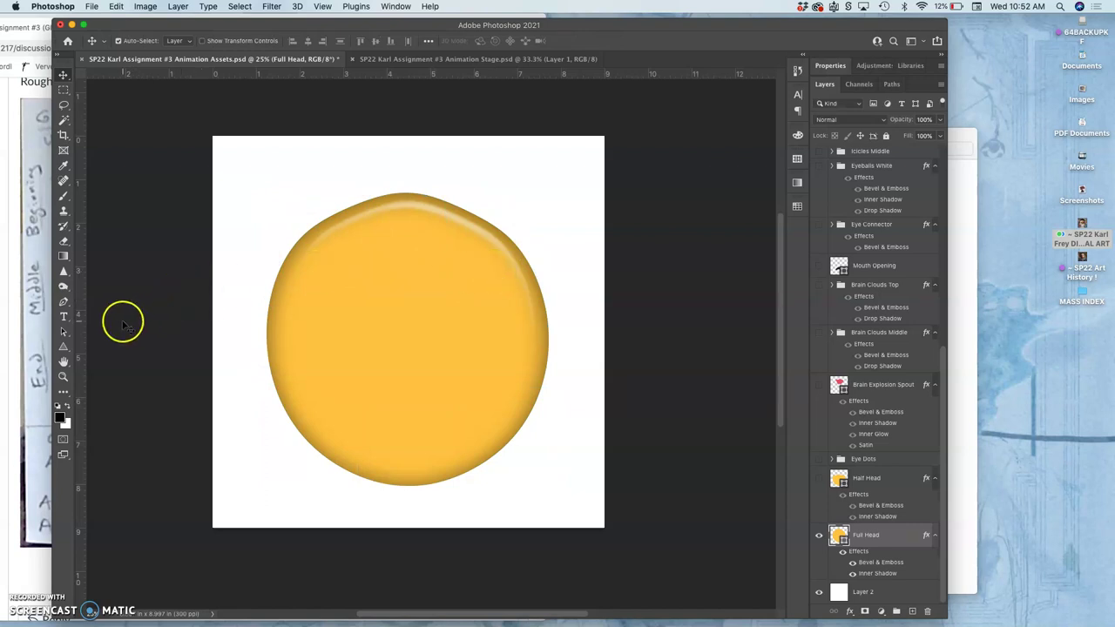
- Draw a yellow ellipse, Ellipse 9, over the head
click(63, 347)
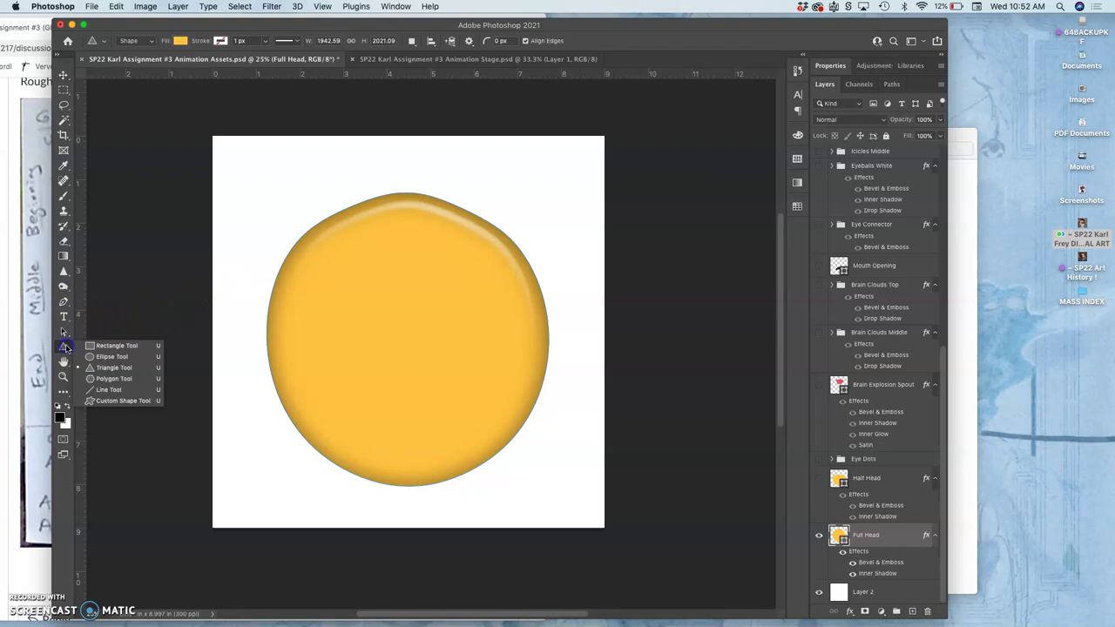
click(101, 357)
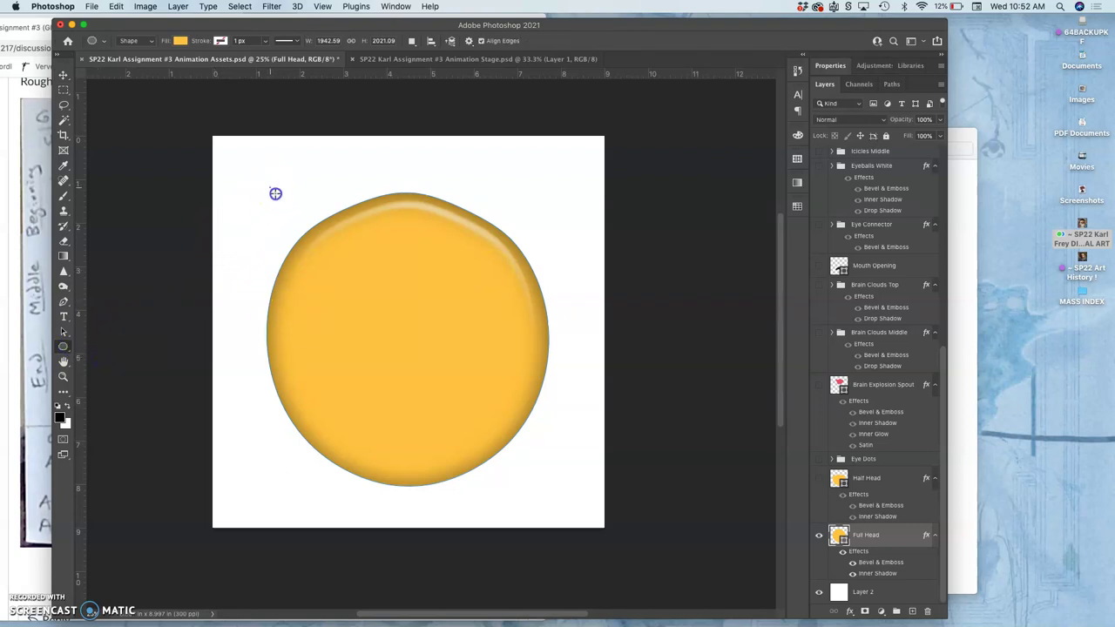
drag(331, 249, 556, 553)
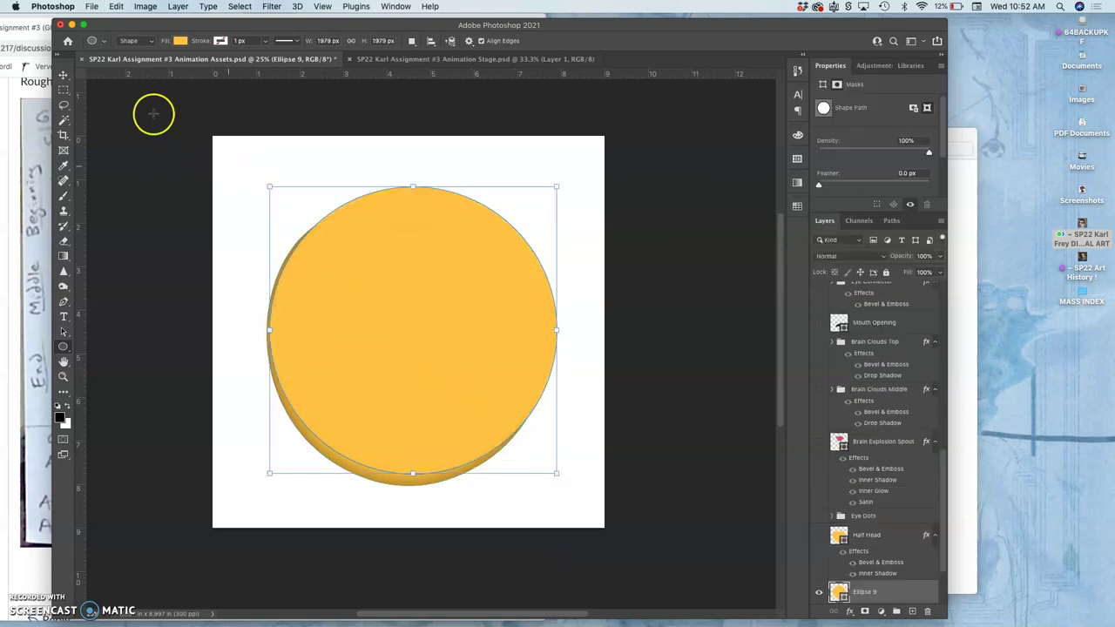
- Cancel the stray second ellipse and nudge Ellipse 9 slightly lower
drag(400, 321, 355, 329)
key(Escape)
click(63, 77)
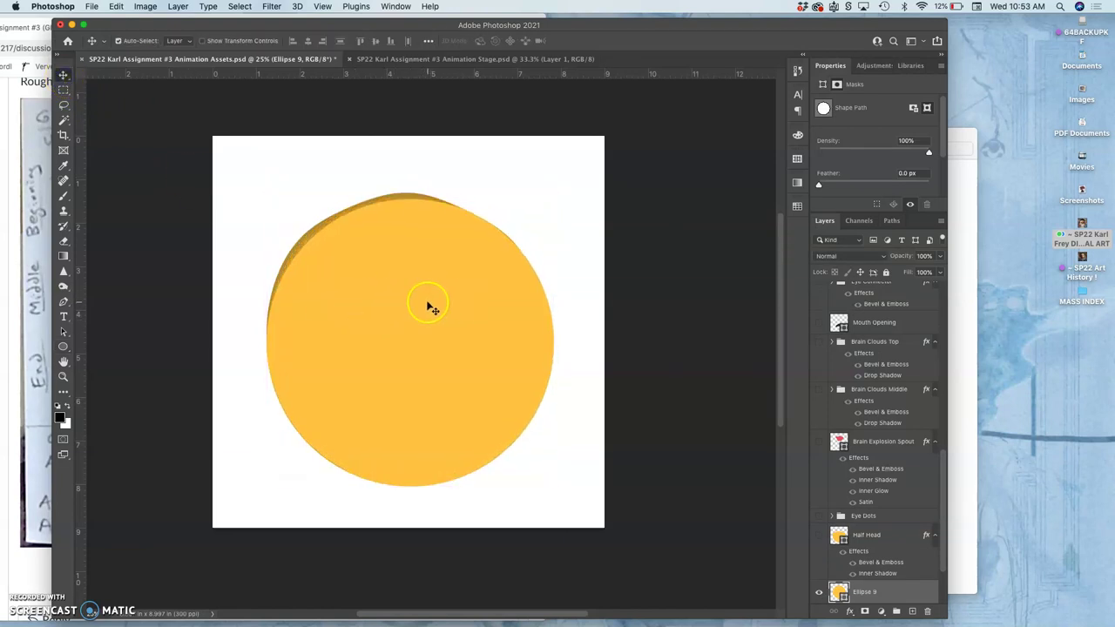
drag(428, 301, 427, 301)
scroll(864, 547, down, 3)
- Place Ellipse 9 above Half Head and move Full Head's bevel and shadow effects onto it
drag(862, 515, 818, 458)
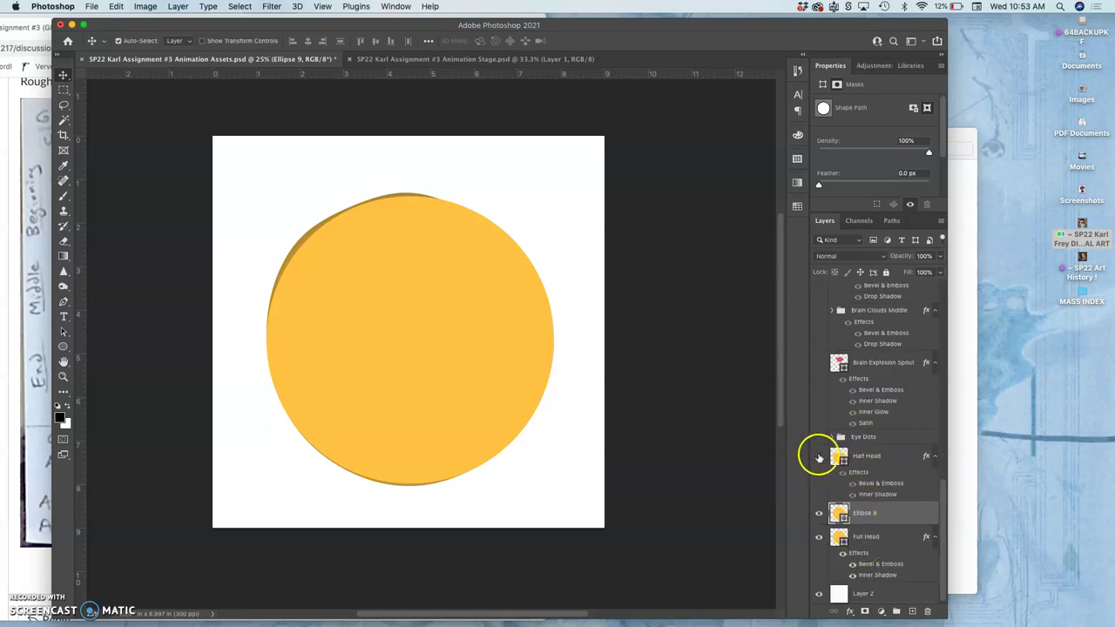
click(819, 457)
click(819, 457)
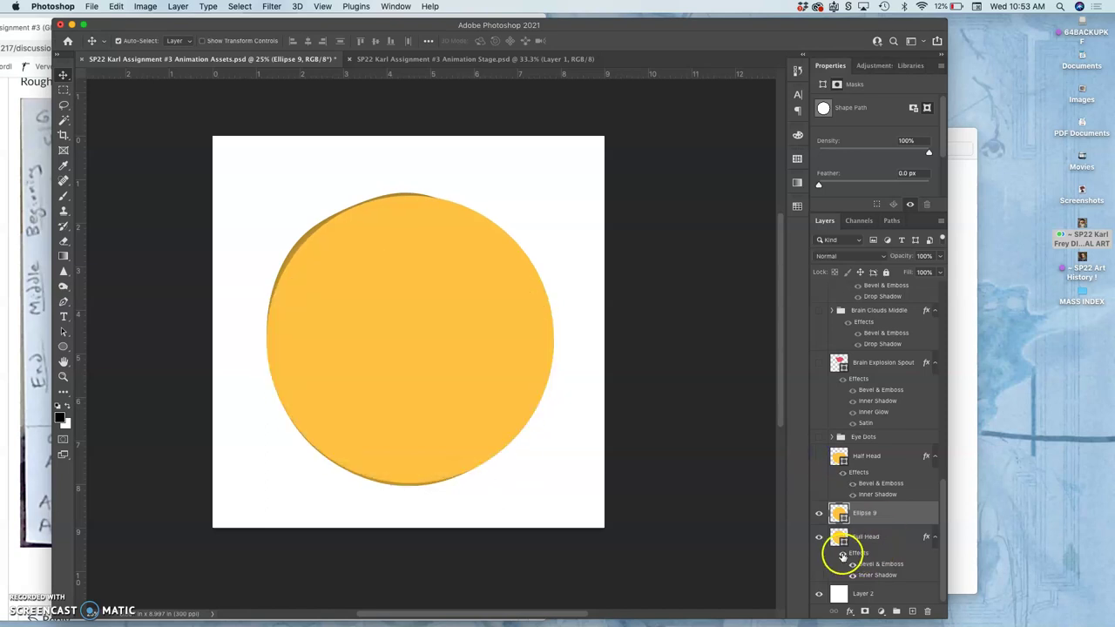
click(842, 554)
click(843, 554)
drag(859, 554, 859, 517)
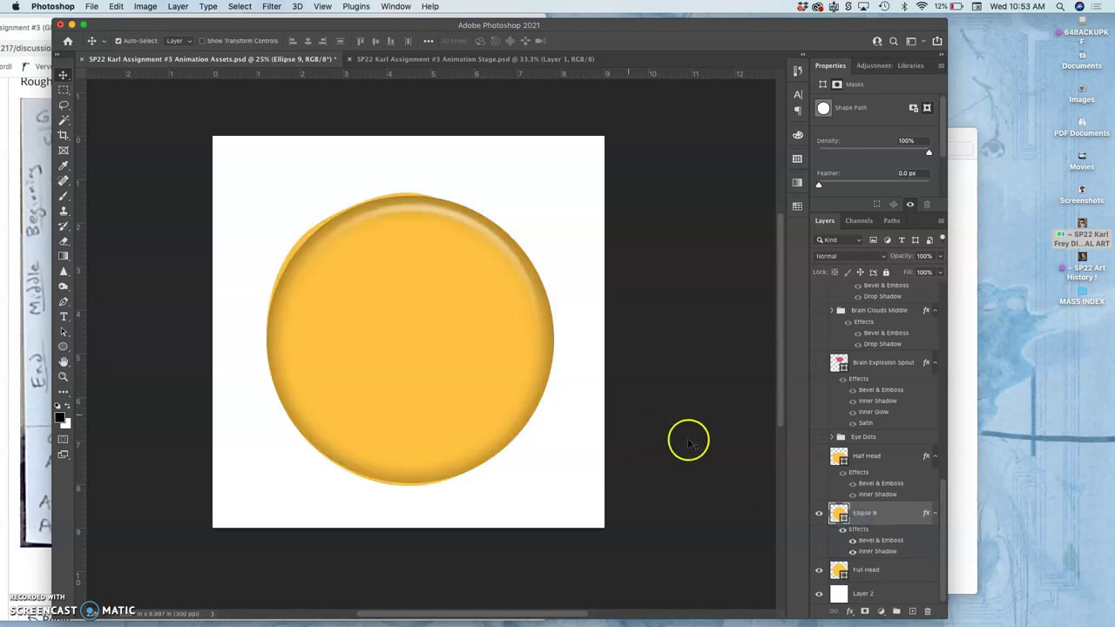
- Delete the old Full Head layer and rename Ellipse 9 to Full Head
click(820, 571)
click(872, 570)
key(BackSpace)
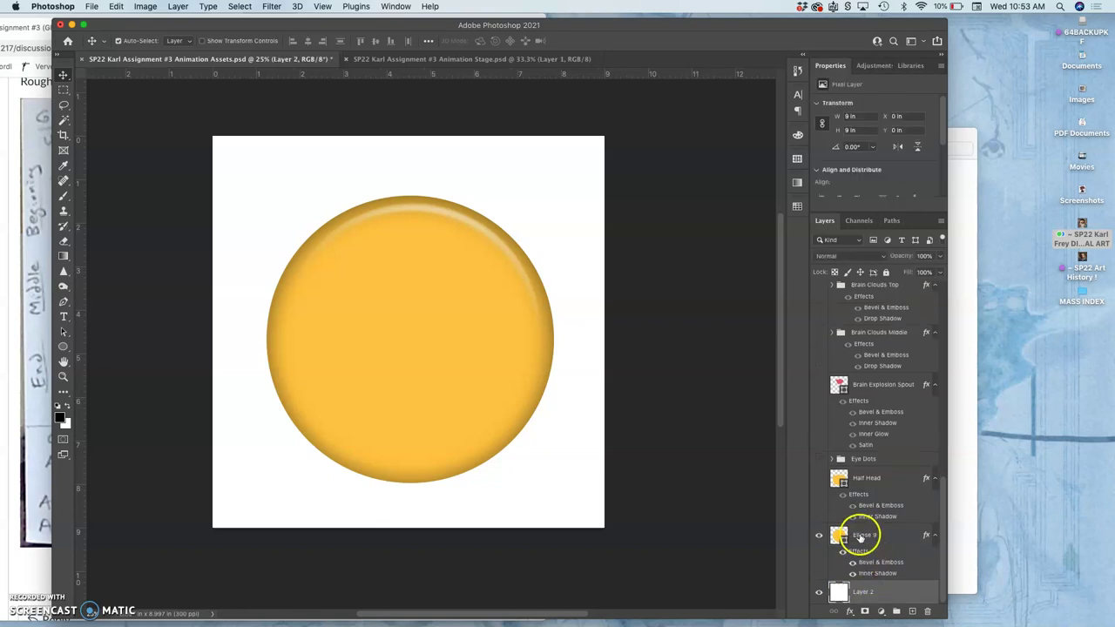
double_click(862, 536)
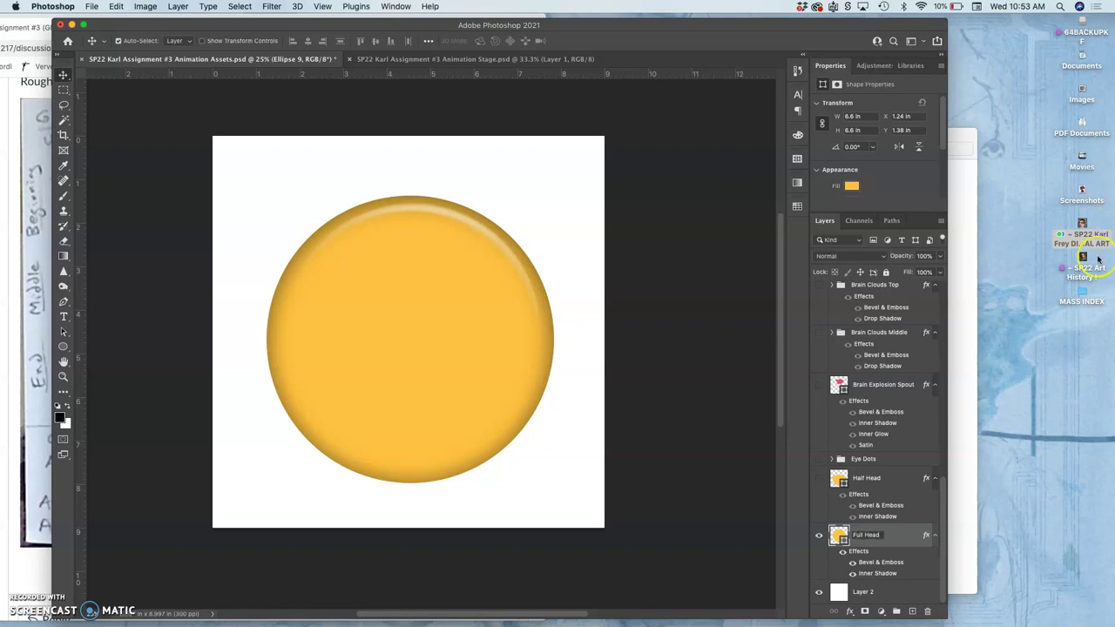
click(892, 532)
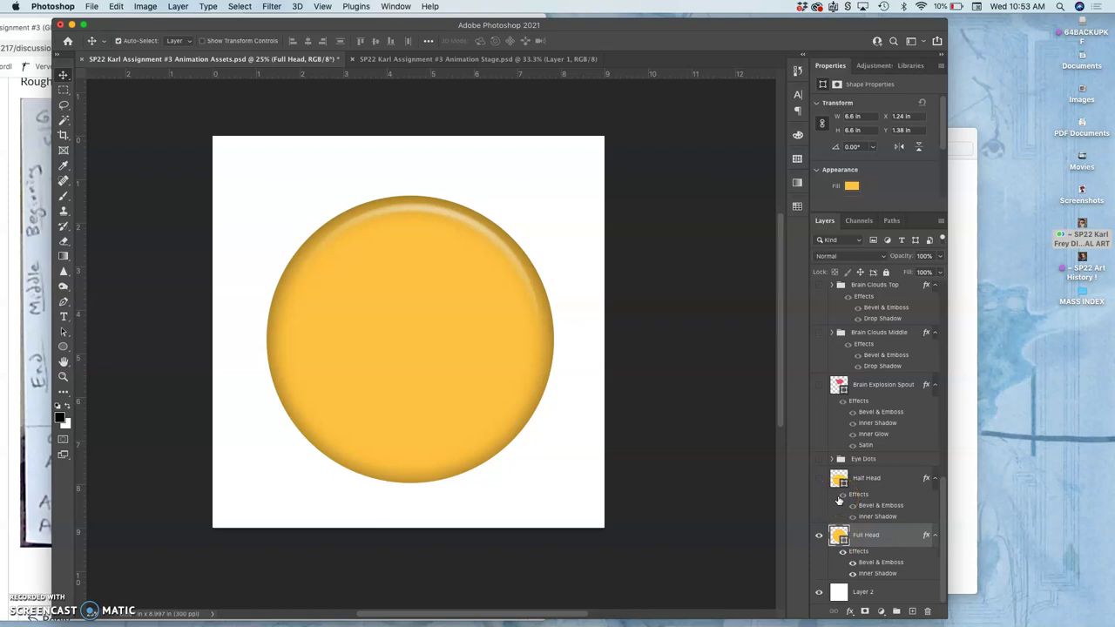
- Compare the Half Head shape over the new circle, leaving Half Head hidden
click(819, 479)
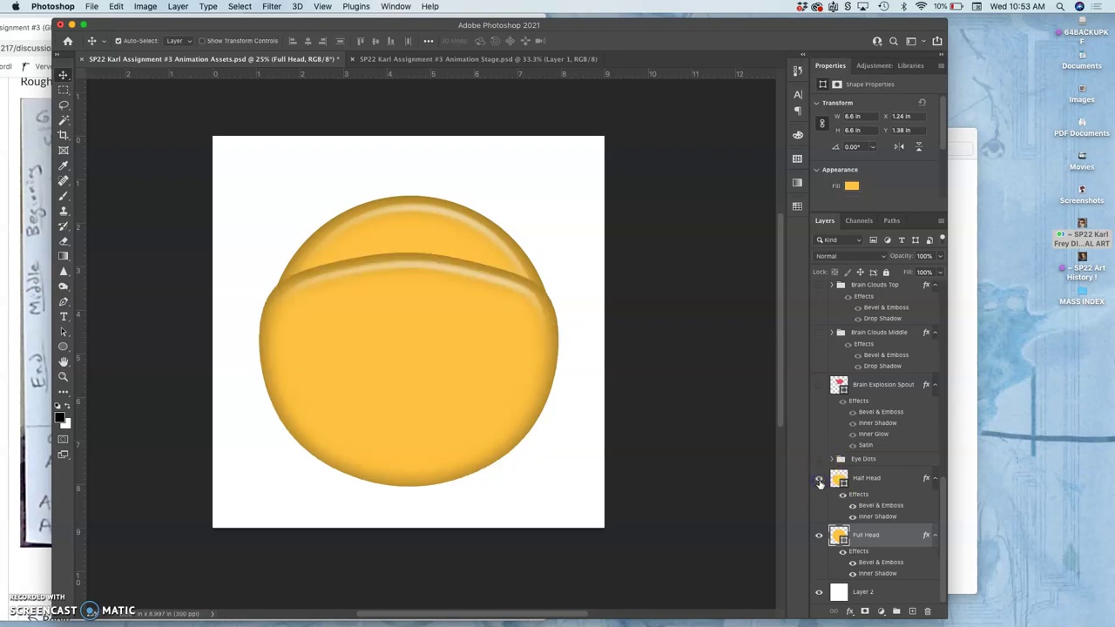
click(819, 479)
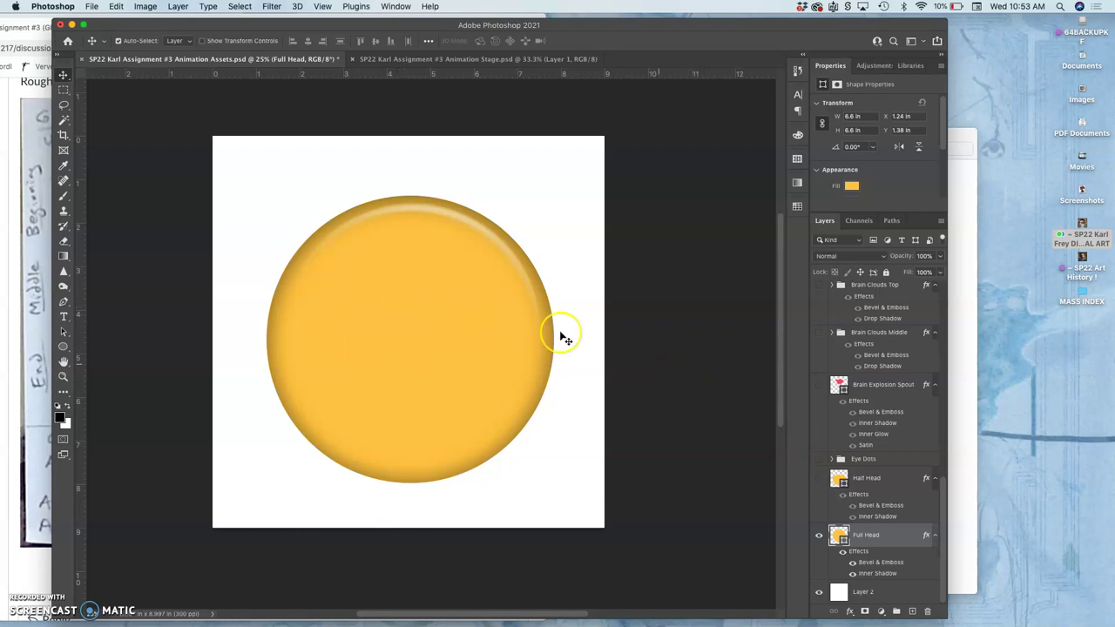
click(819, 481)
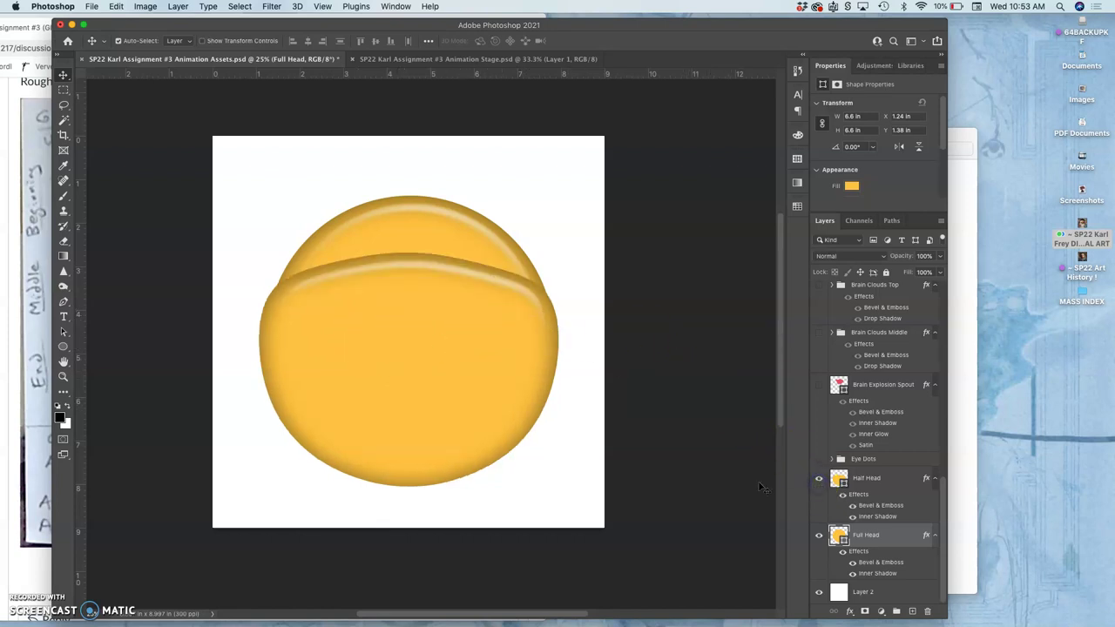
click(817, 480)
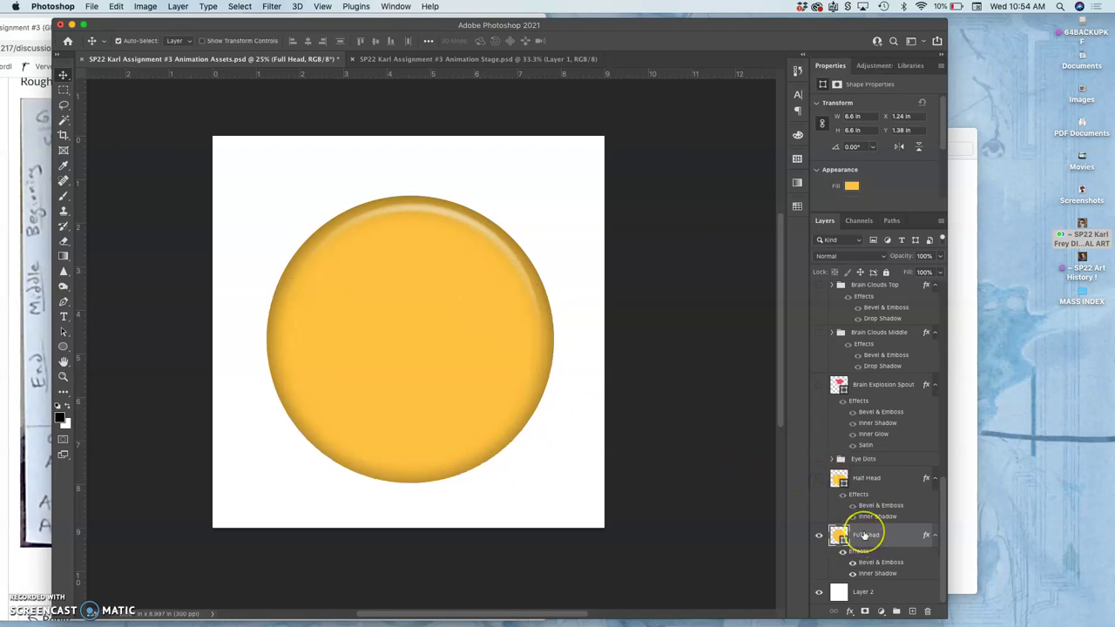
- Check the storyboard sketch and briefly toggle the Half Head shape, leaving it hidden
click(35, 279)
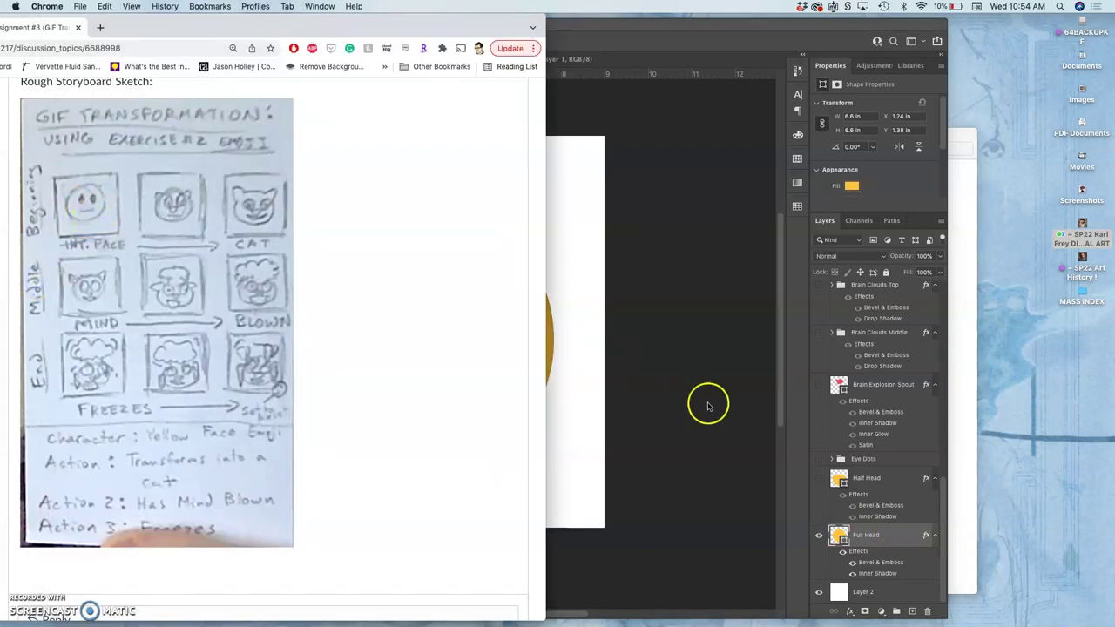
click(814, 511)
click(818, 478)
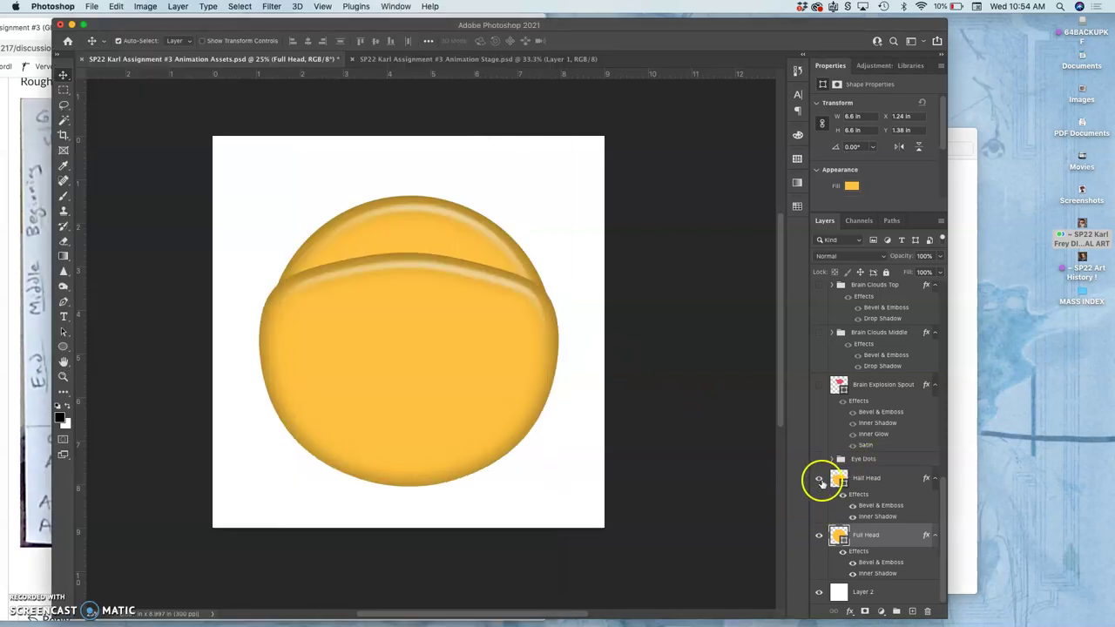
click(818, 478)
scroll(845, 448, up, 5)
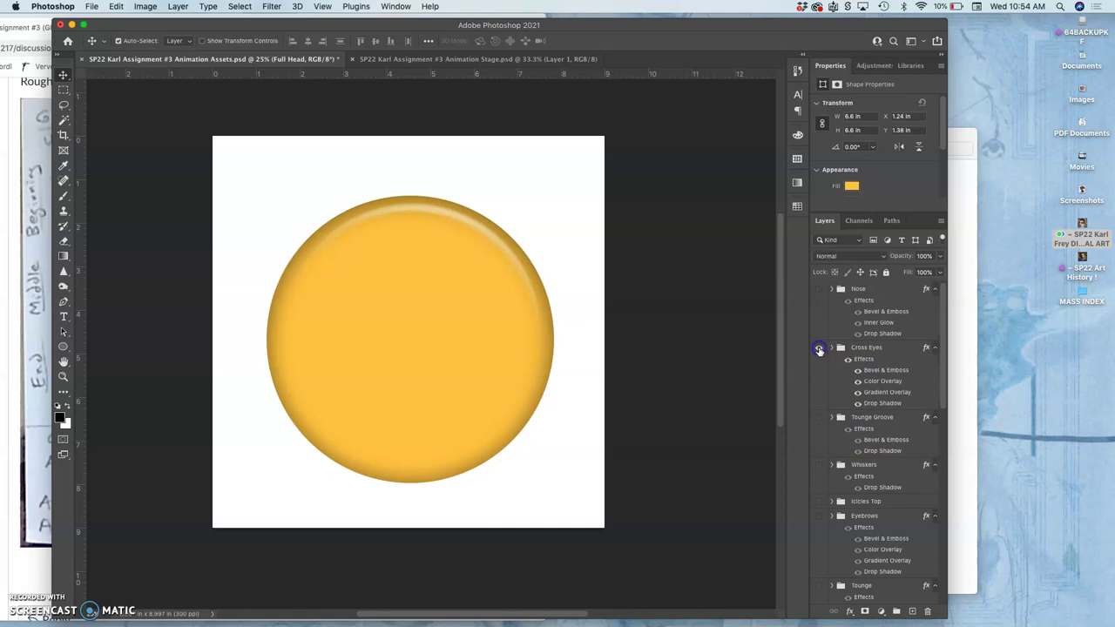
- Show the Cross Eyes group, duplicate it, hide the original, and expand the Cross Eyes copy
click(819, 348)
click(847, 359)
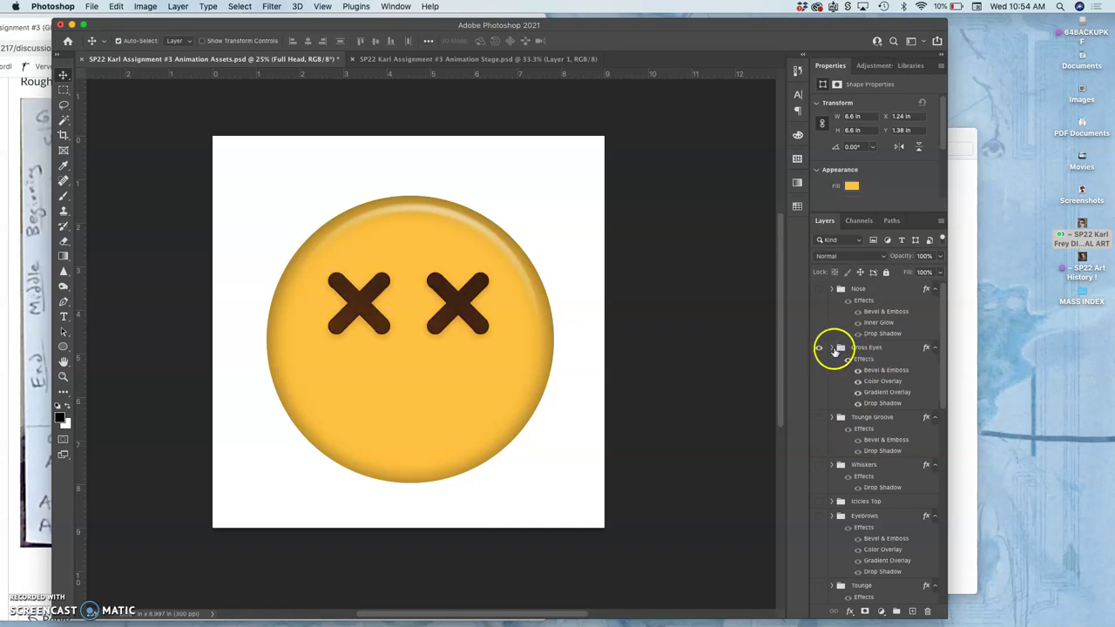
click(819, 348)
click(818, 348)
click(850, 351)
key(super+j)
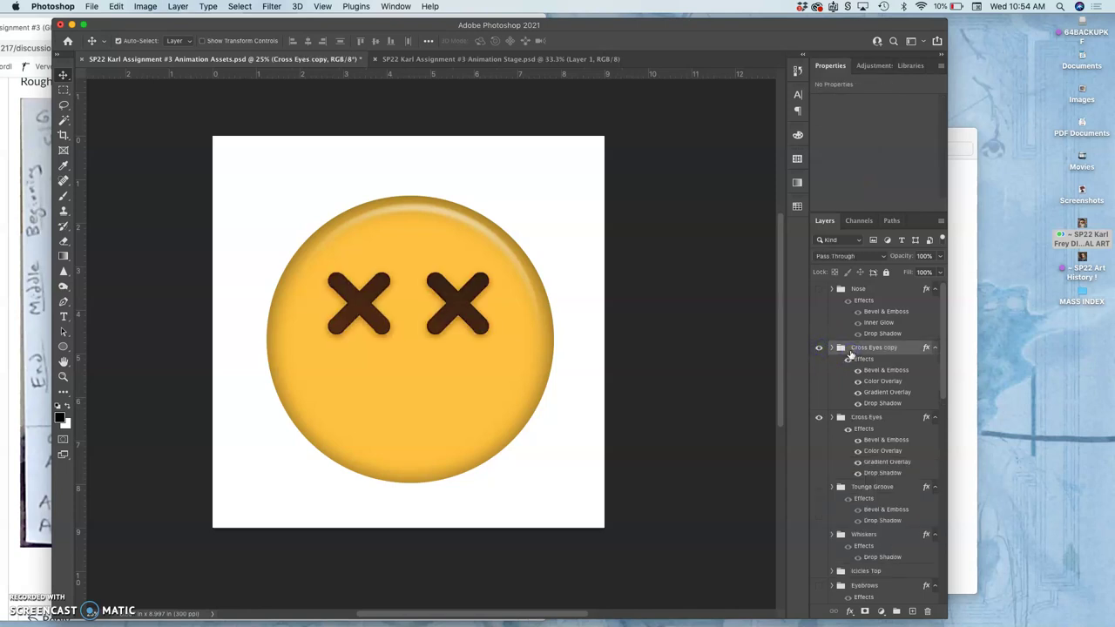
click(818, 418)
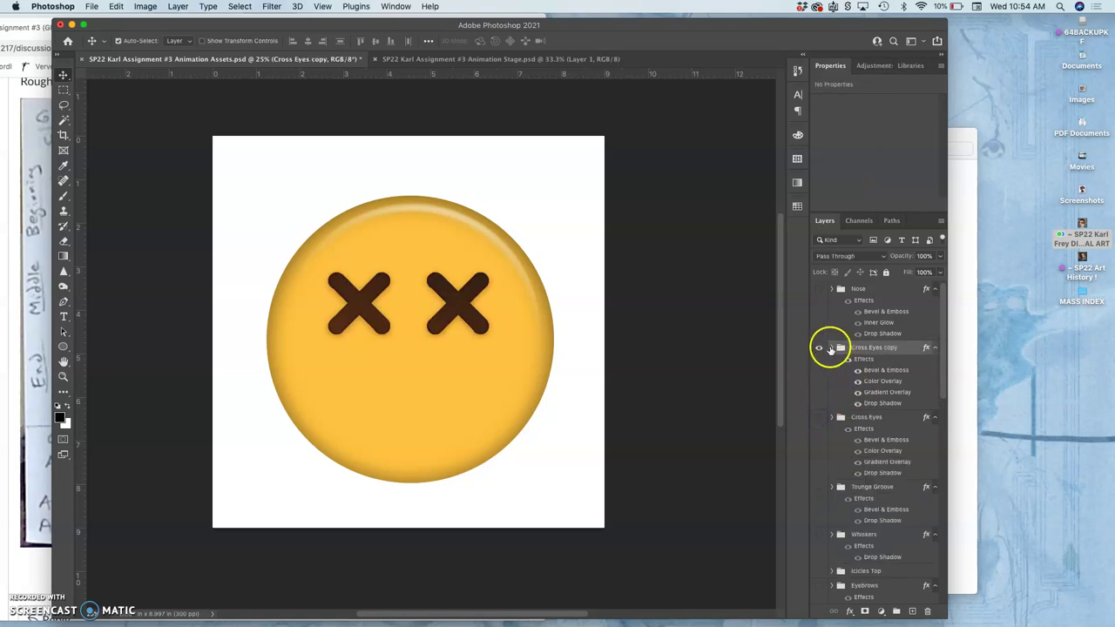
click(831, 348)
drag(843, 390, 850, 407)
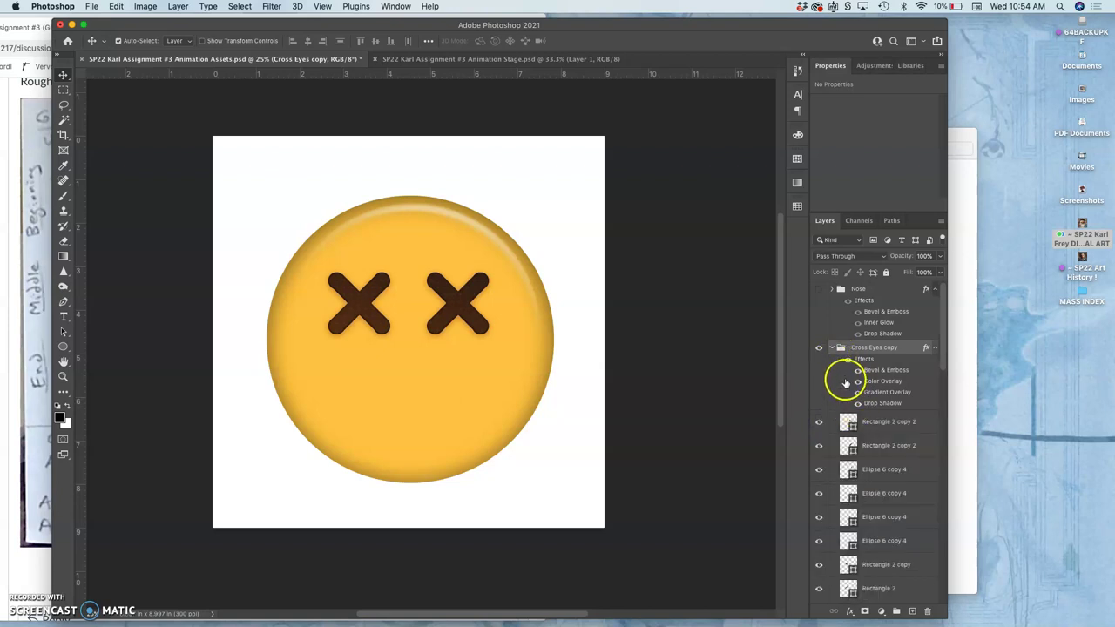
scroll(863, 427, down, 3)
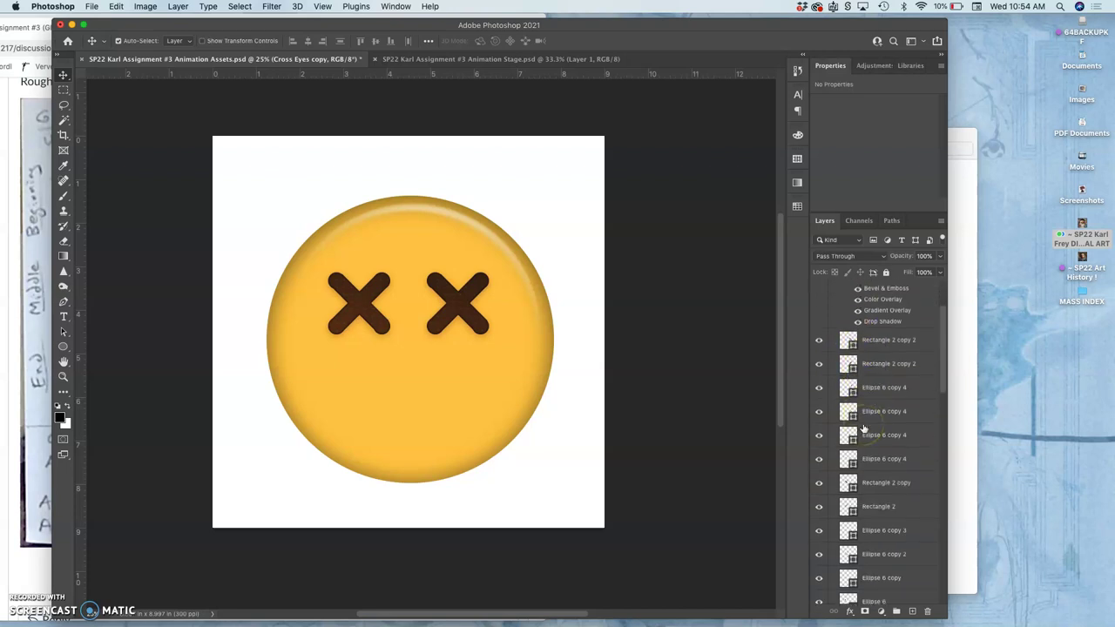
scroll(874, 423, up, 3)
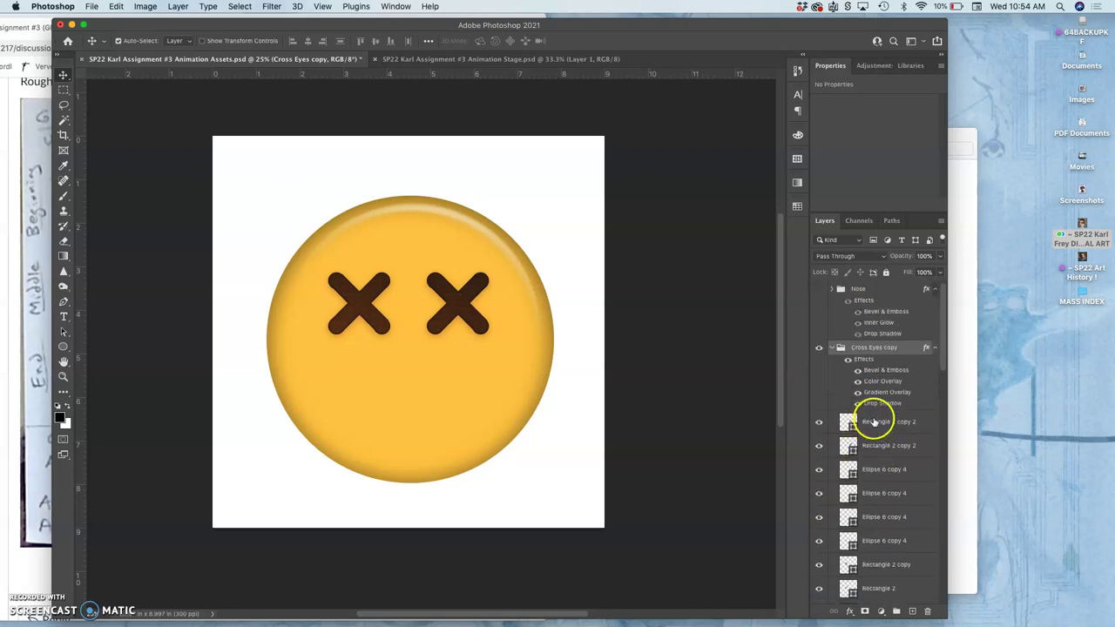
- Draw a 1.1 in tall black oval over the left X and copy it onto the right X
click(63, 345)
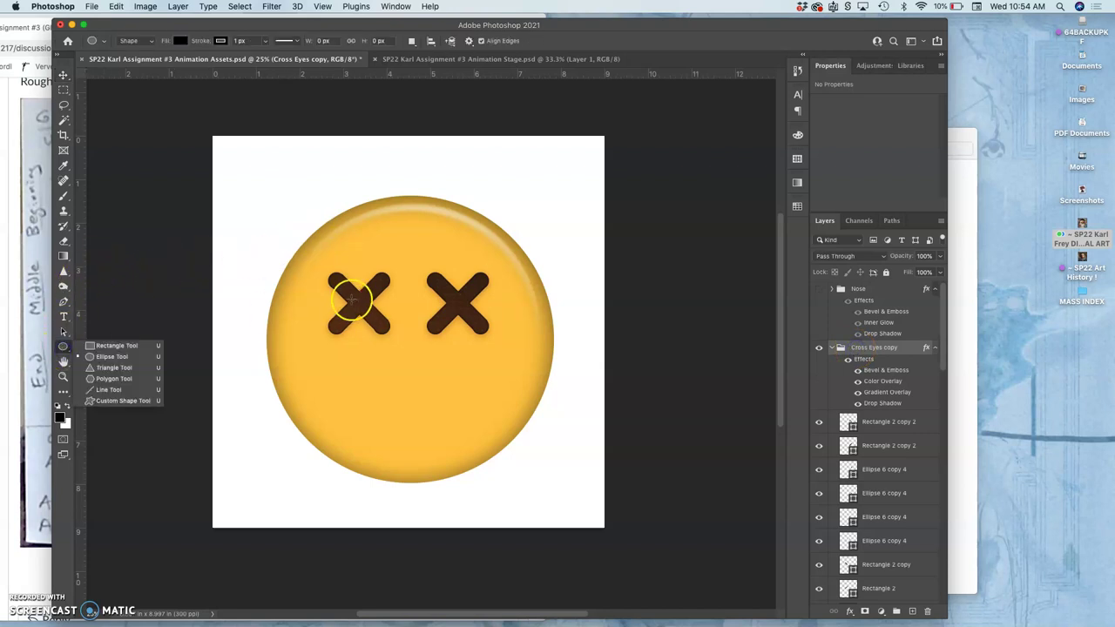
drag(346, 287, 380, 325)
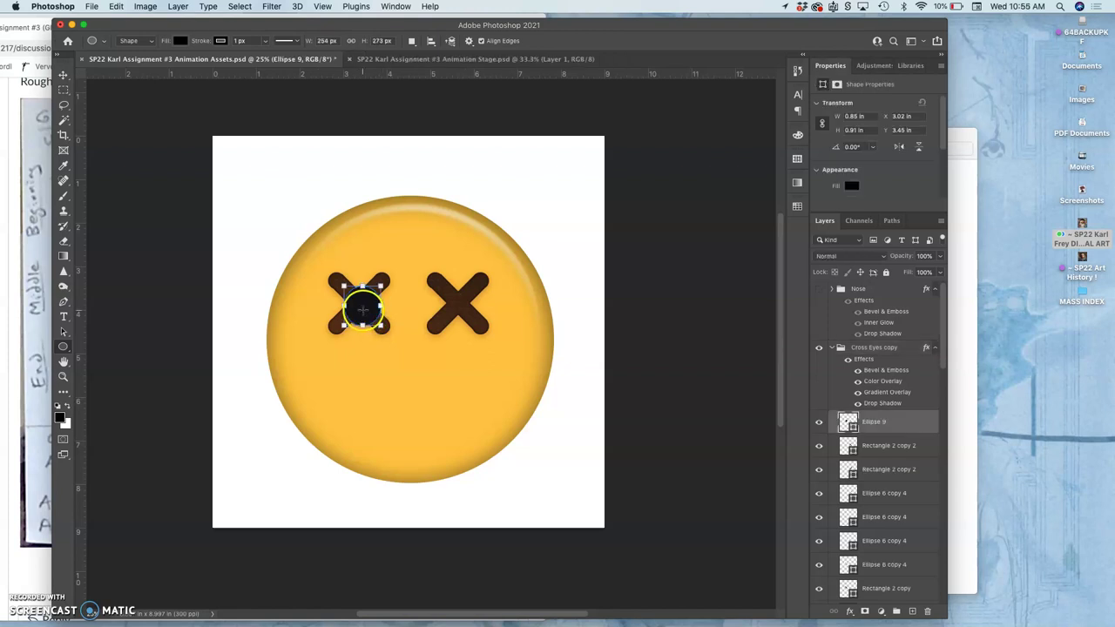
drag(361, 327, 367, 301)
click(64, 77)
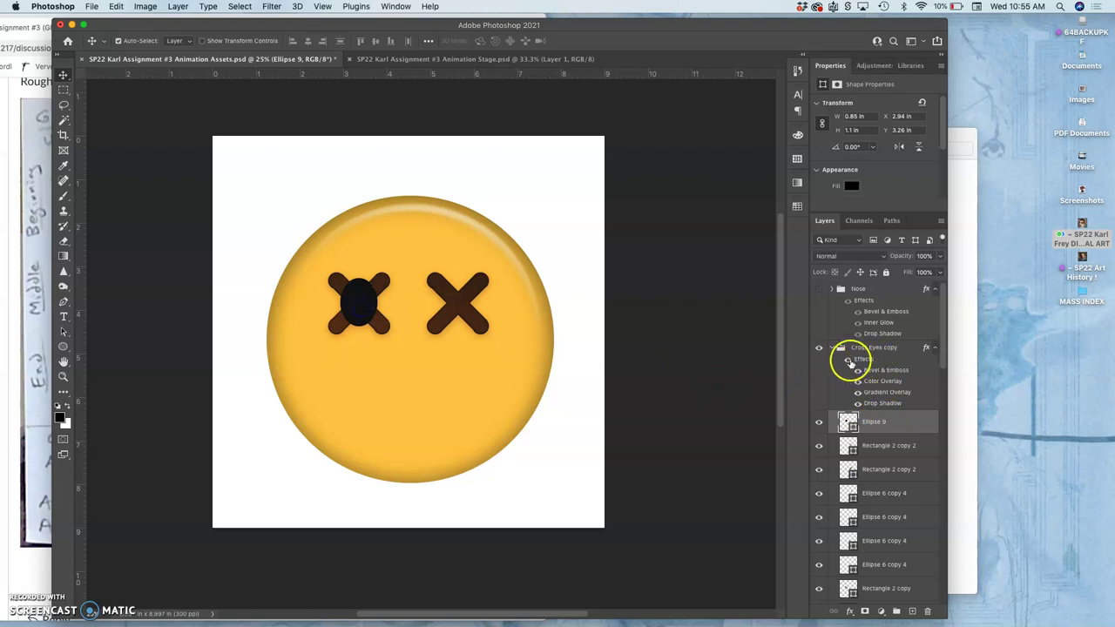
click(848, 359)
click(849, 359)
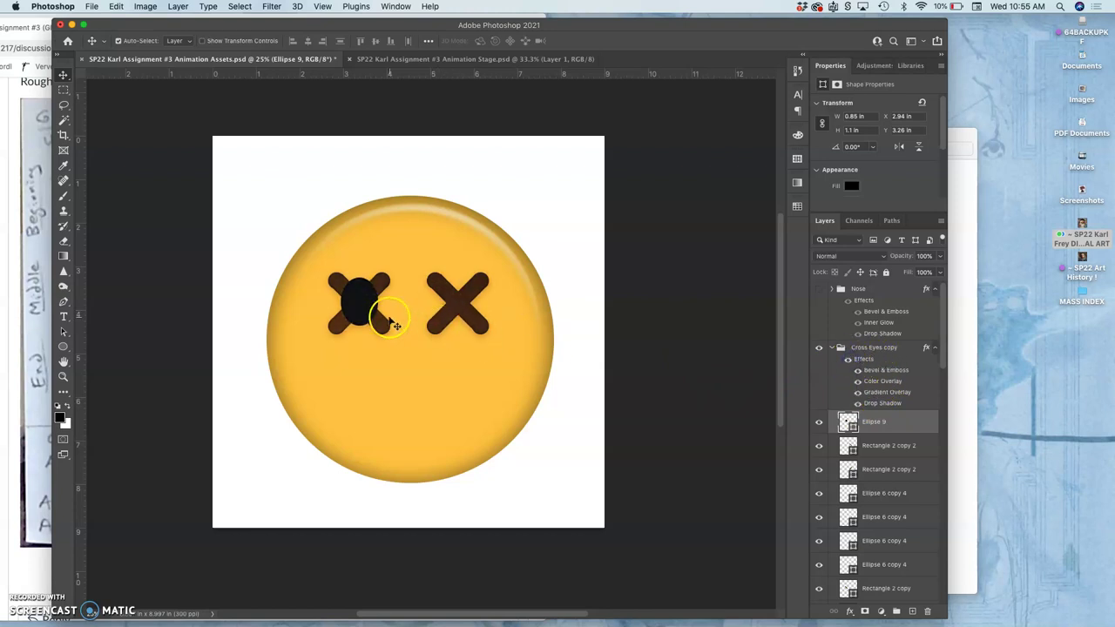
click(395, 333)
drag(391, 329, 373, 317)
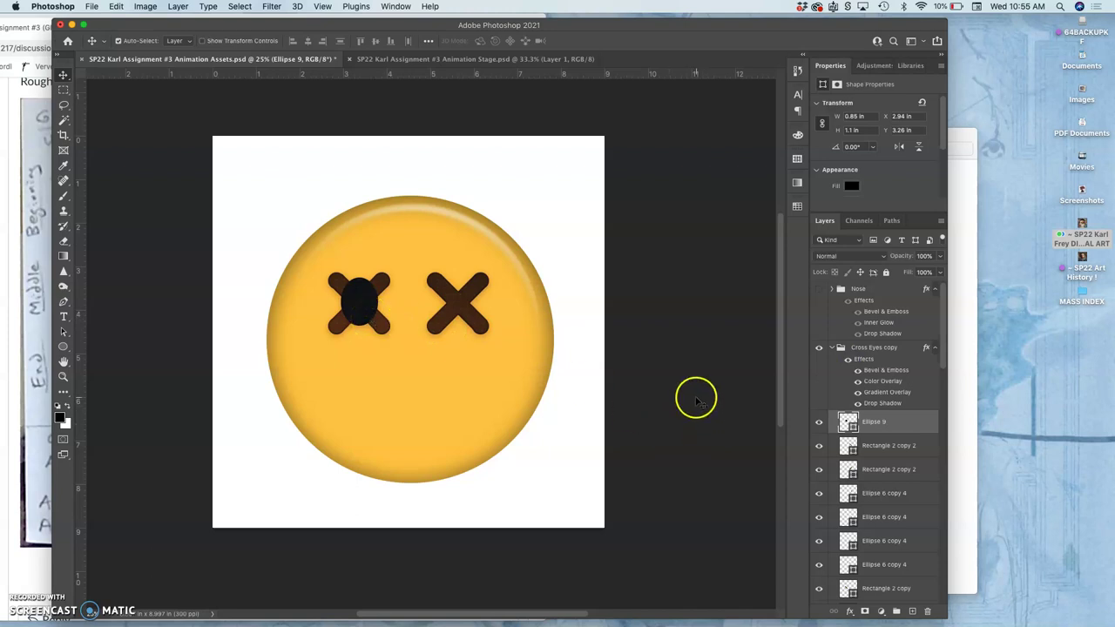
key(super+j)
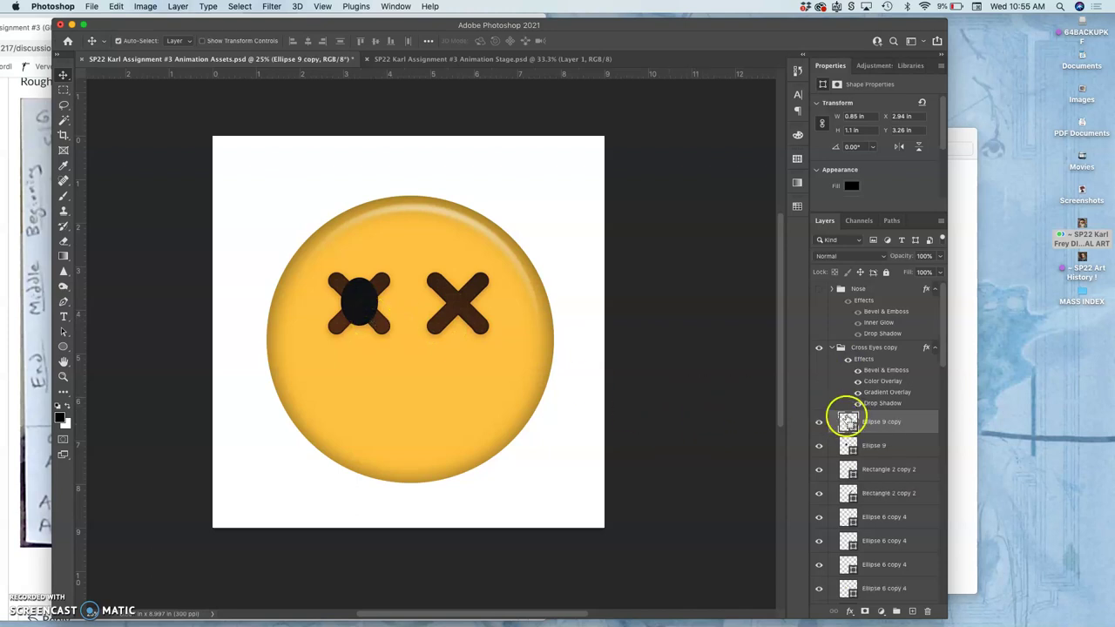
drag(364, 298, 460, 297)
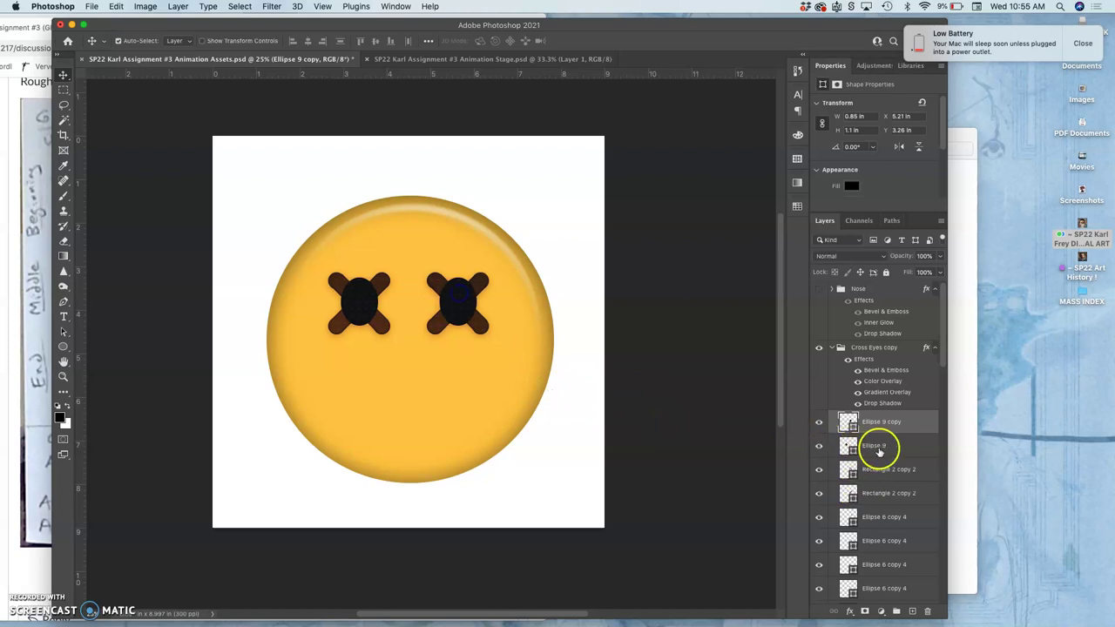
- Select and delete the cross-eye X layers, then undo the deletion
click(880, 447)
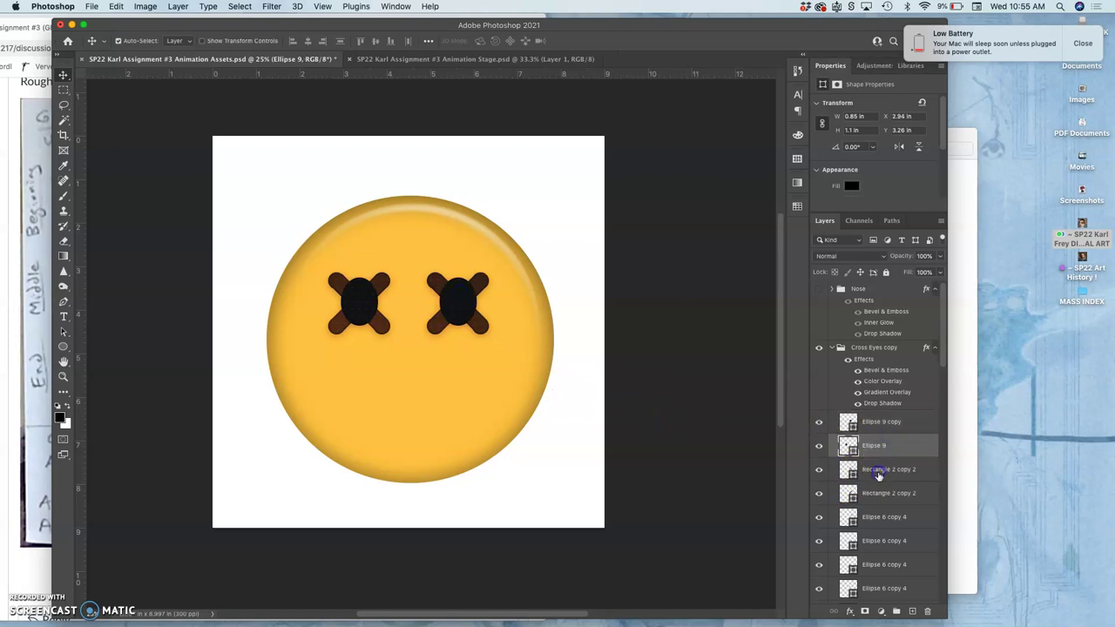
click(880, 470)
scroll(880, 471, down, 6)
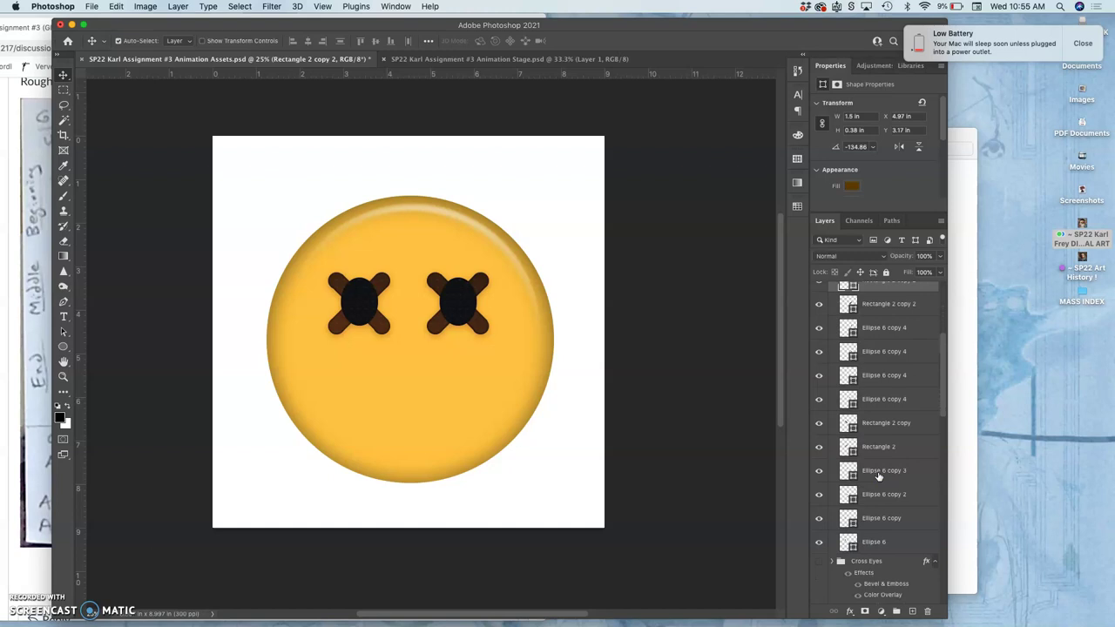
shift+click(878, 535)
key(Delete)
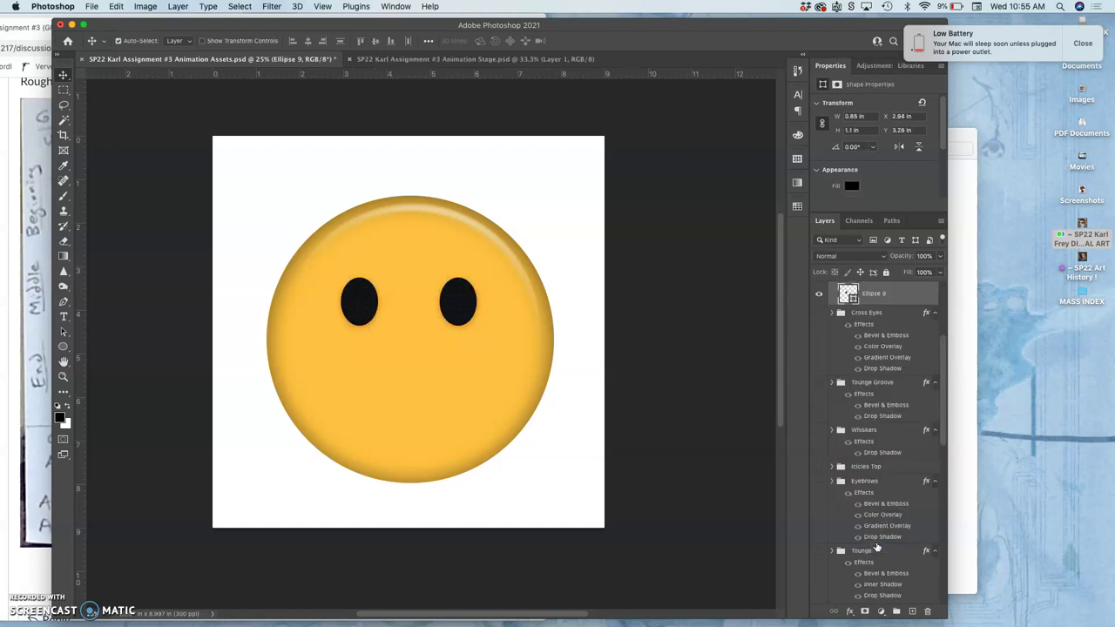
drag(877, 547, 891, 454)
key(ctrl+z)
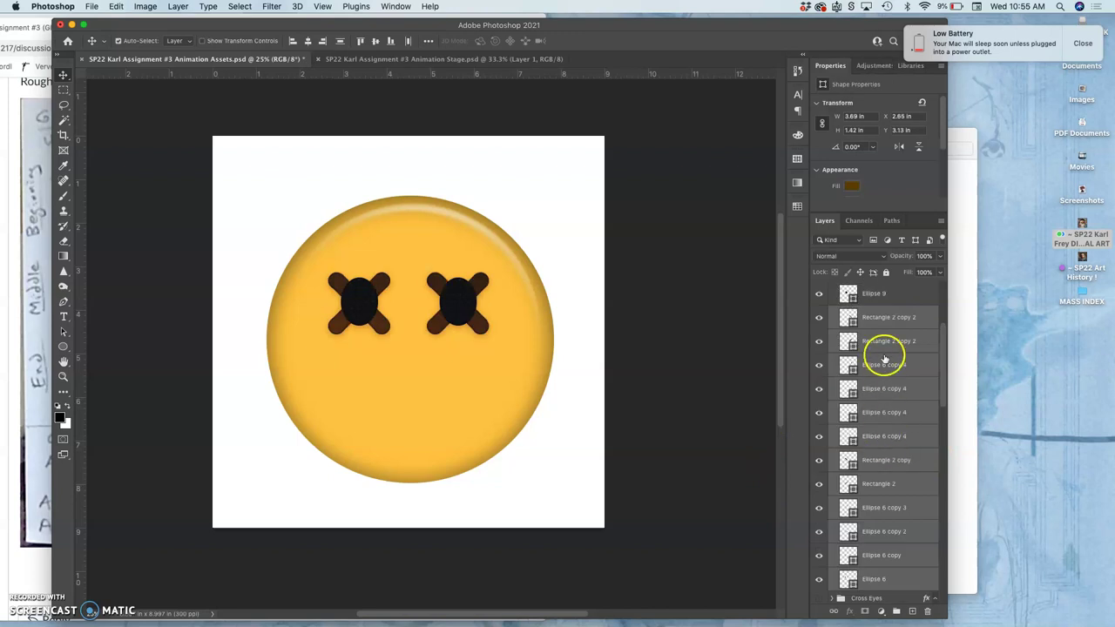
- Bring up the Color Picker for Rectangle 2 copy 2's #663300 fill
click(876, 321)
mouse_move(857, 319)
mouse_down()
mouse_move(851, 203)
mouse_move(833, 274)
mouse_move(847, 319)
mouse_up()
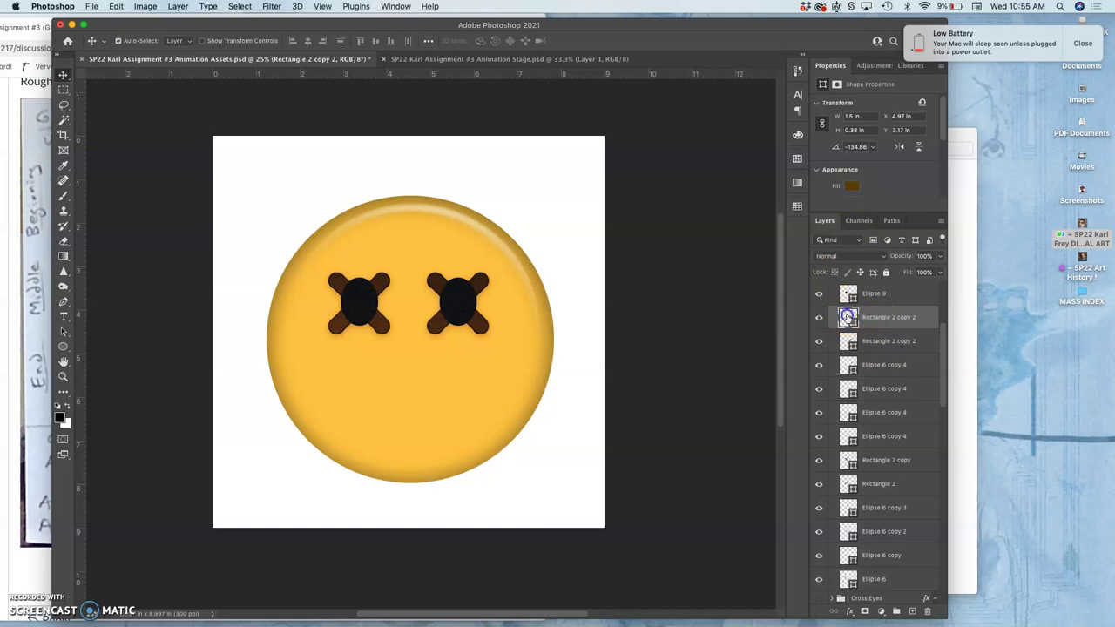
double_click(847, 317)
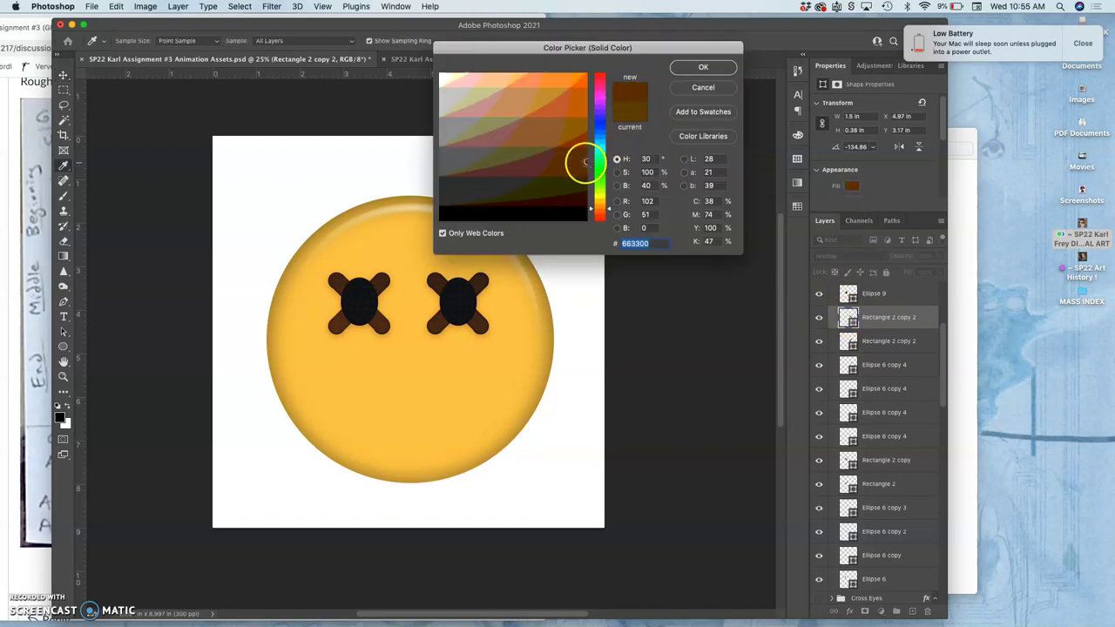
- Inspect Ellipse 9's fill without changing it and keep Rectangle 2 copy 2's brown fill
click(692, 69)
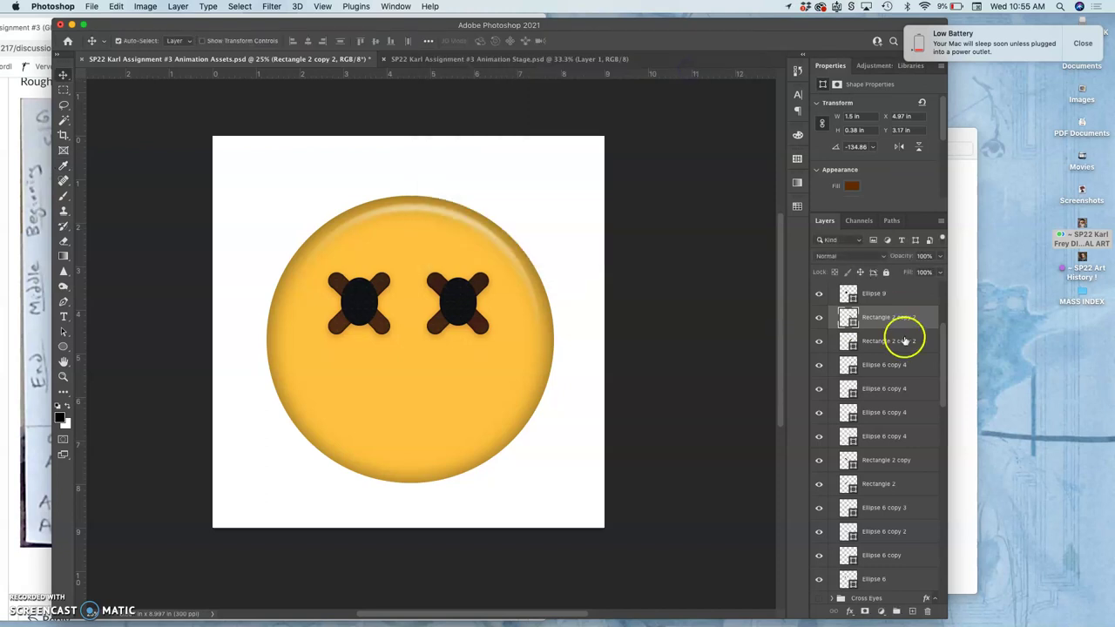
scroll(879, 312, up, 2)
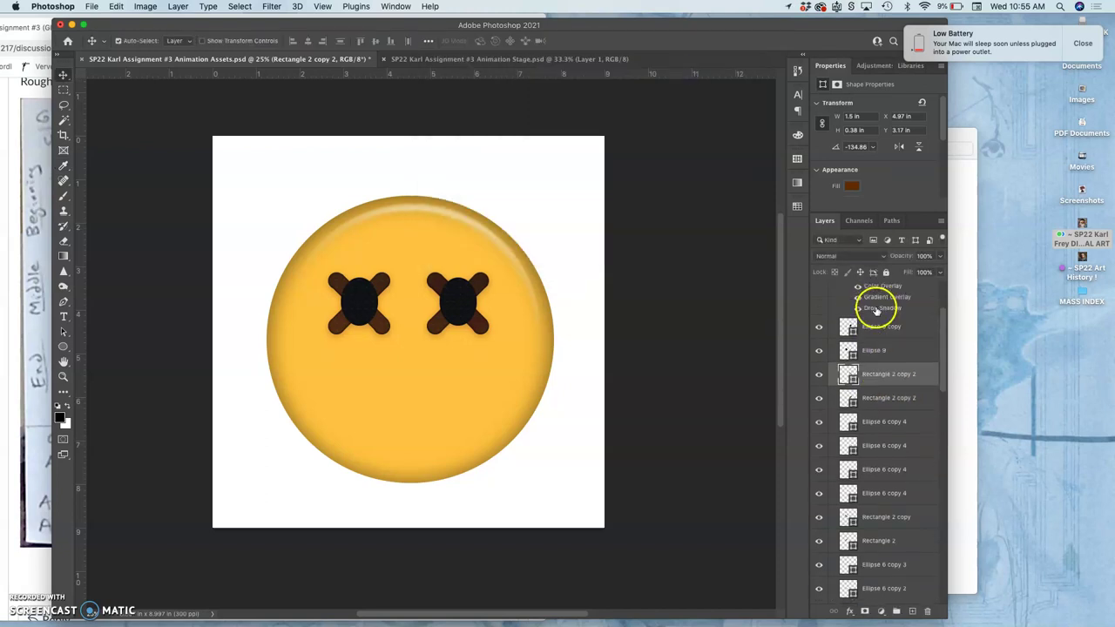
double_click(848, 350)
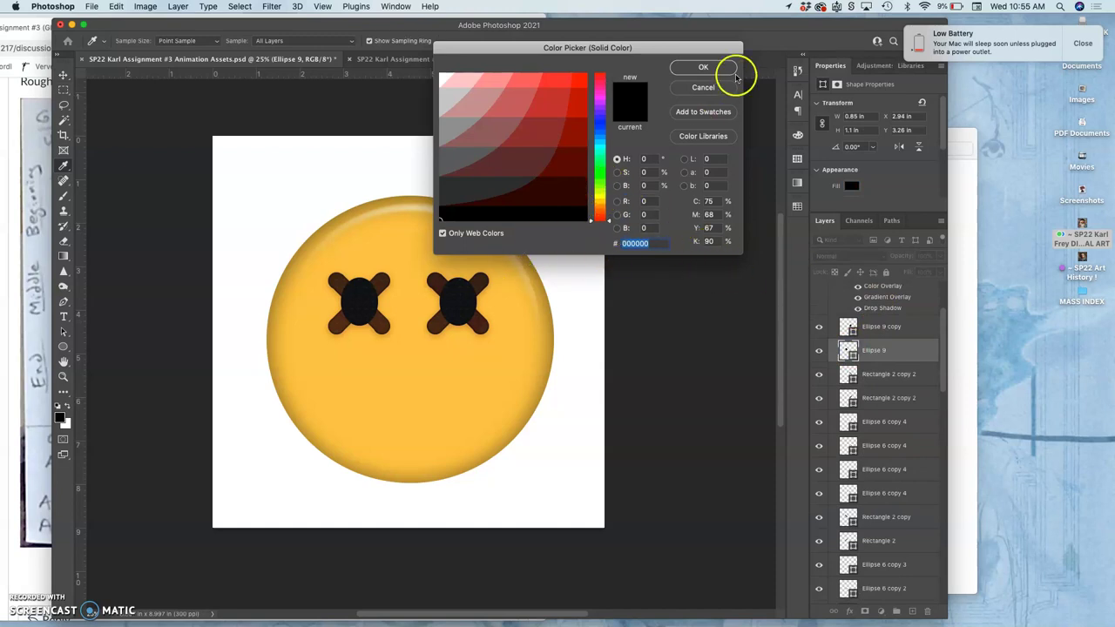
click(708, 87)
click(867, 377)
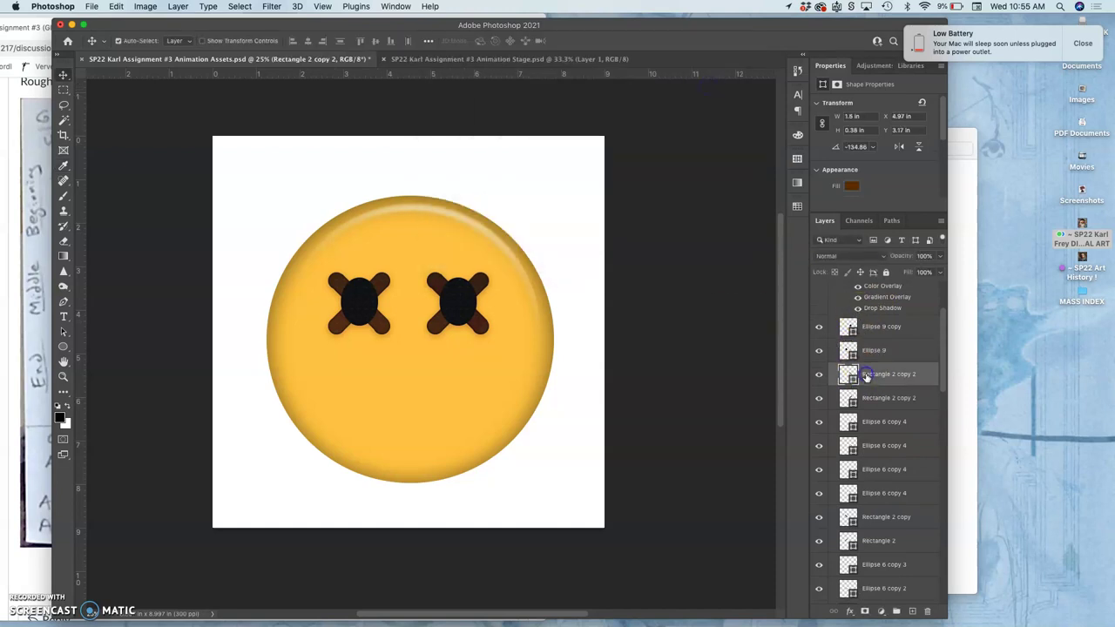
double_click(848, 376)
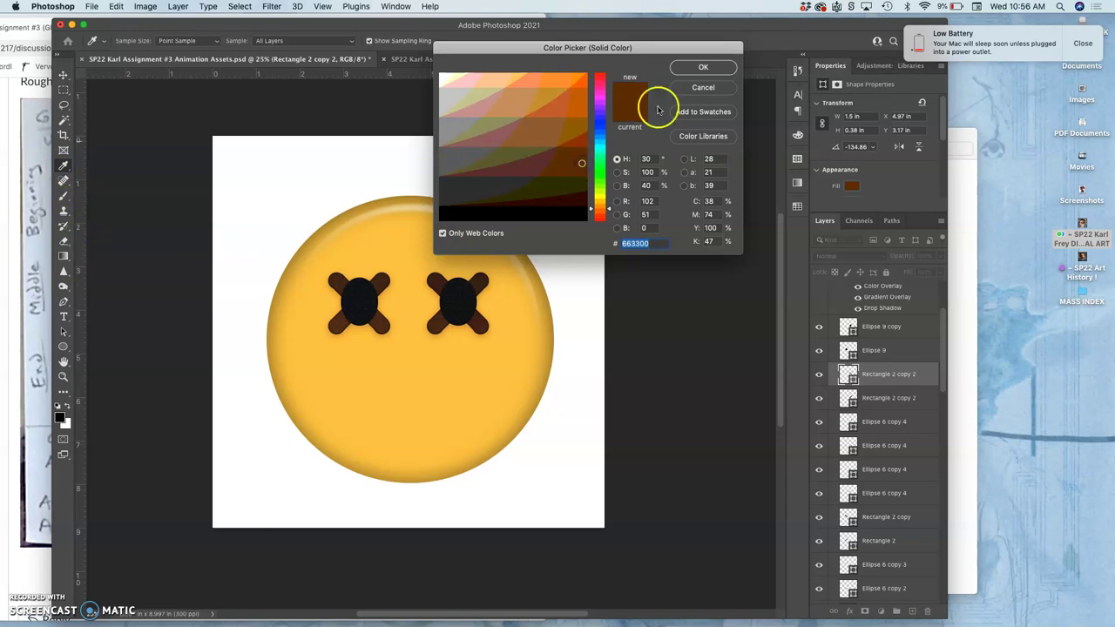
click(694, 71)
- Apply the recently used brown swatch and inspect the right eye oval's fill without changing it
click(851, 187)
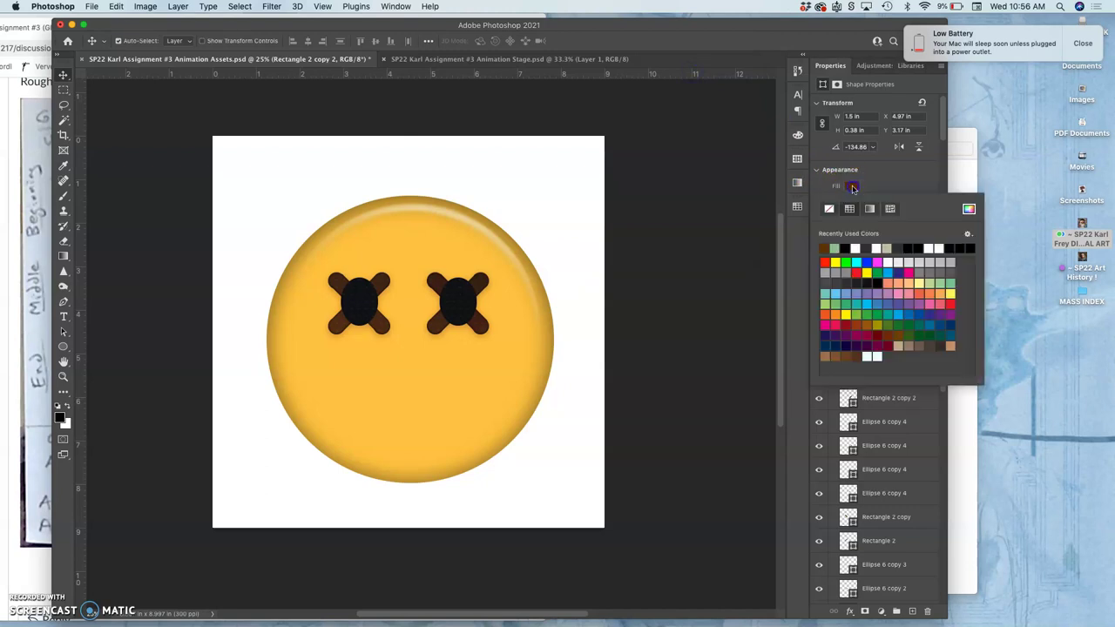
click(851, 188)
click(852, 188)
click(826, 250)
click(461, 300)
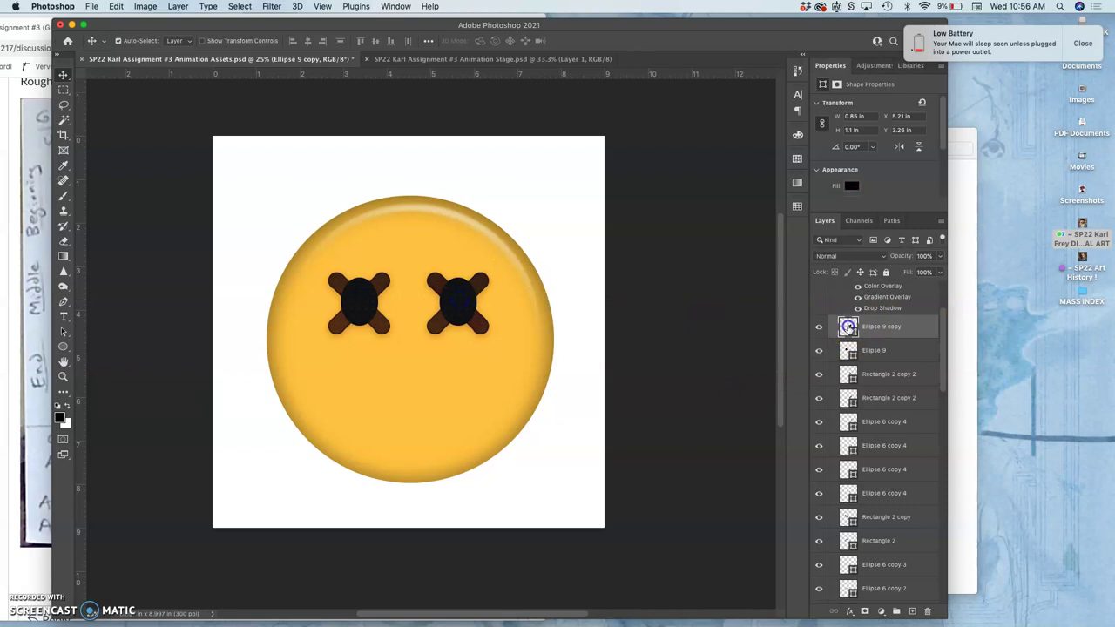
double_click(848, 327)
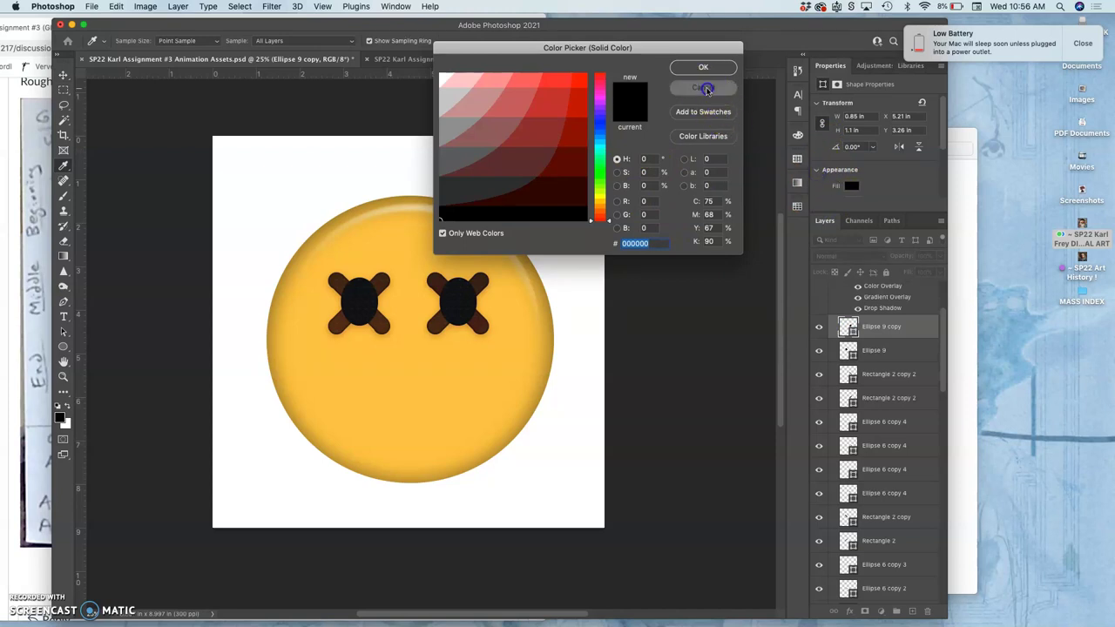
click(704, 87)
- Fill the left eye oval with dark olive #333300 sampled from the canvas
click(818, 174)
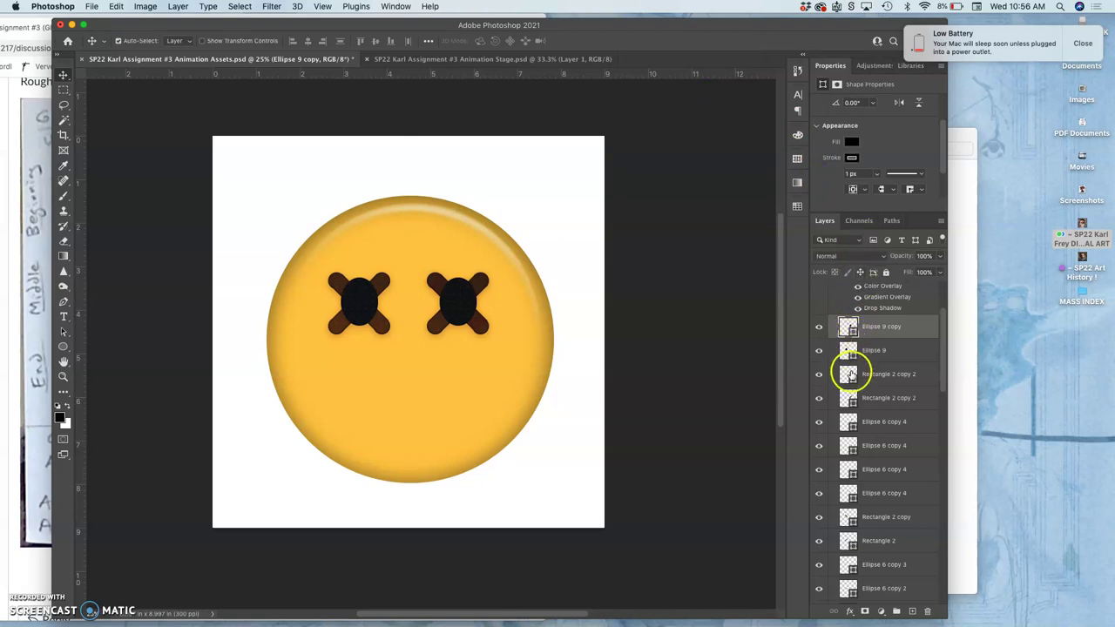
click(848, 374)
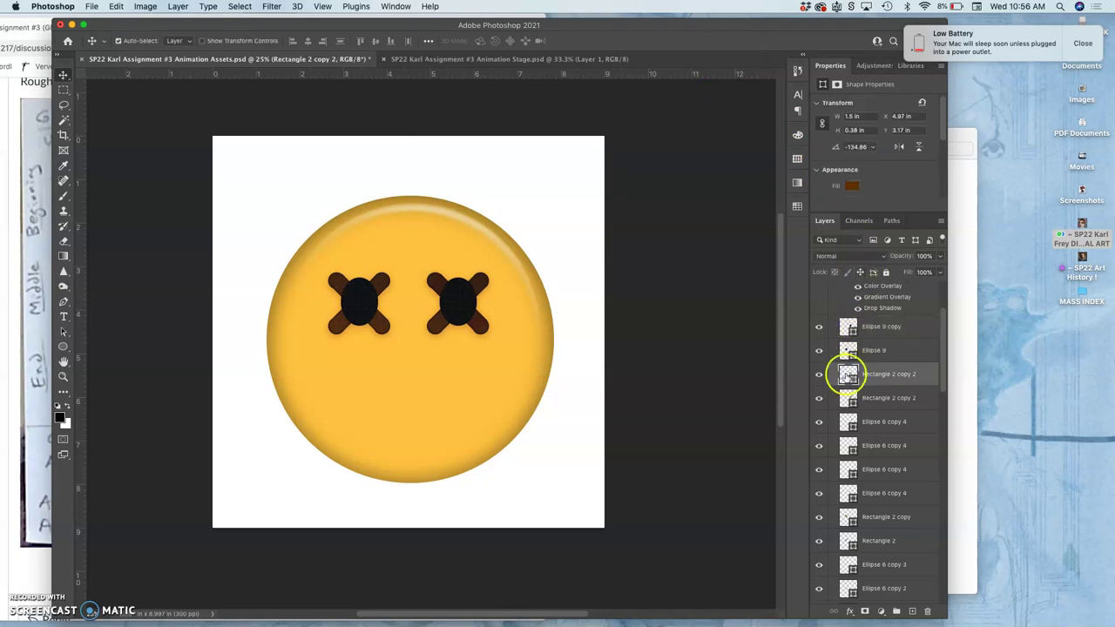
drag(847, 374, 847, 350)
double_click(847, 350)
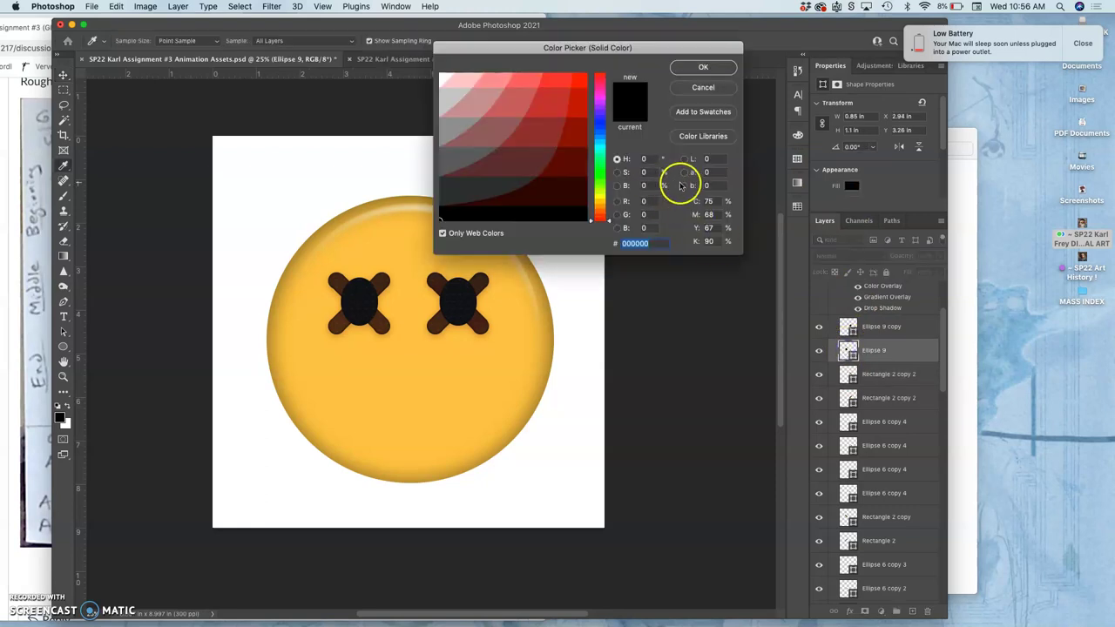
click(477, 285)
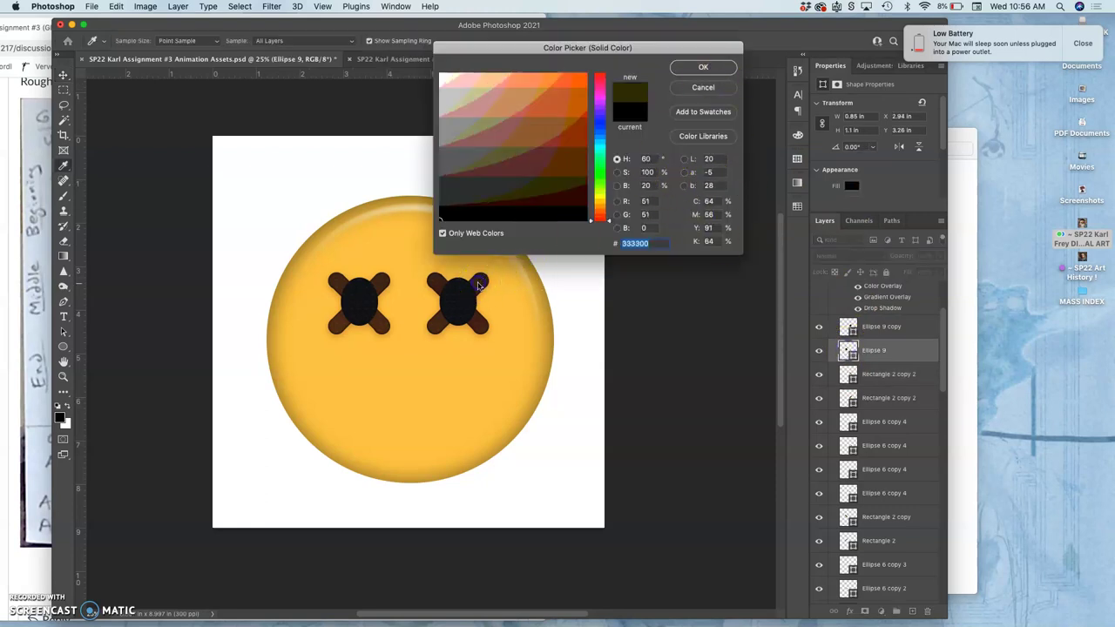
click(384, 279)
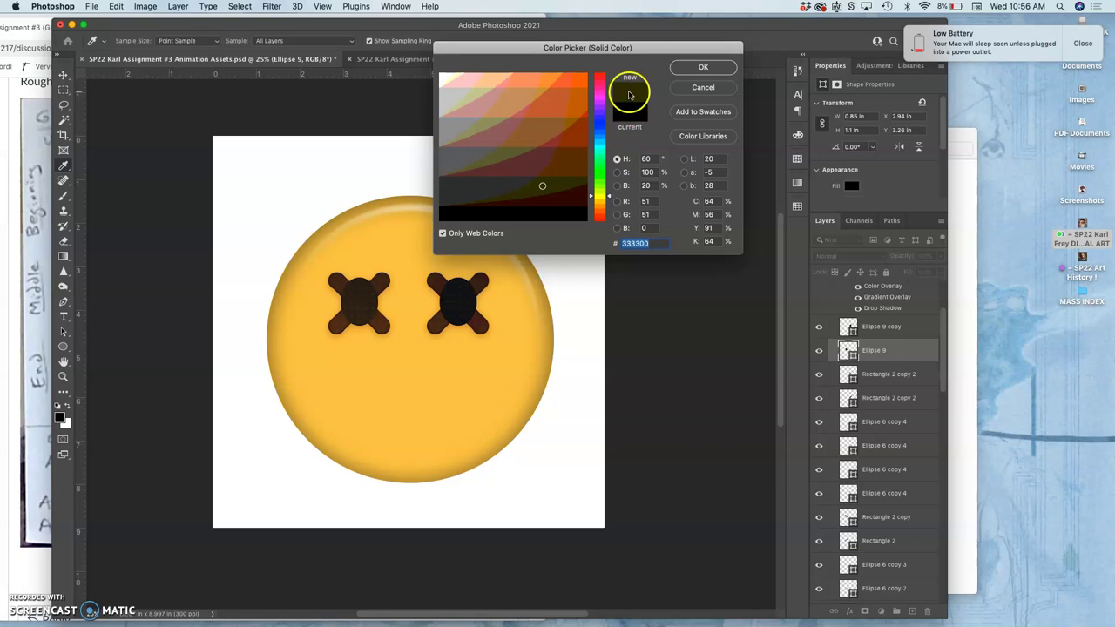
click(709, 69)
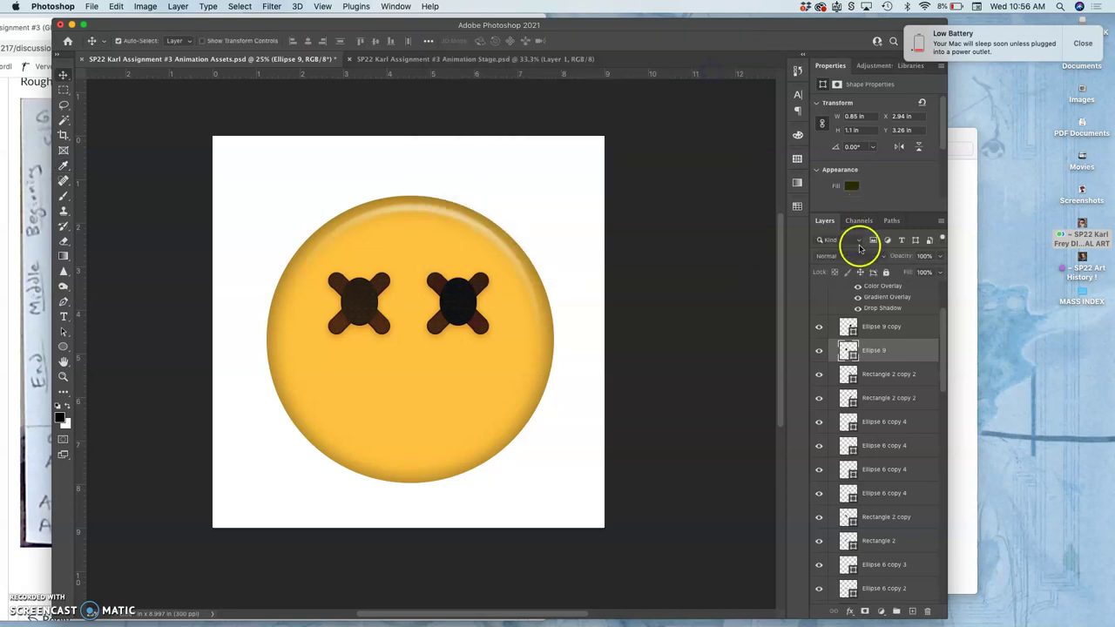
- Fill the right eye oval with the same dark olive #333300 sampled from the left eye
scroll(826, 322, up, 3)
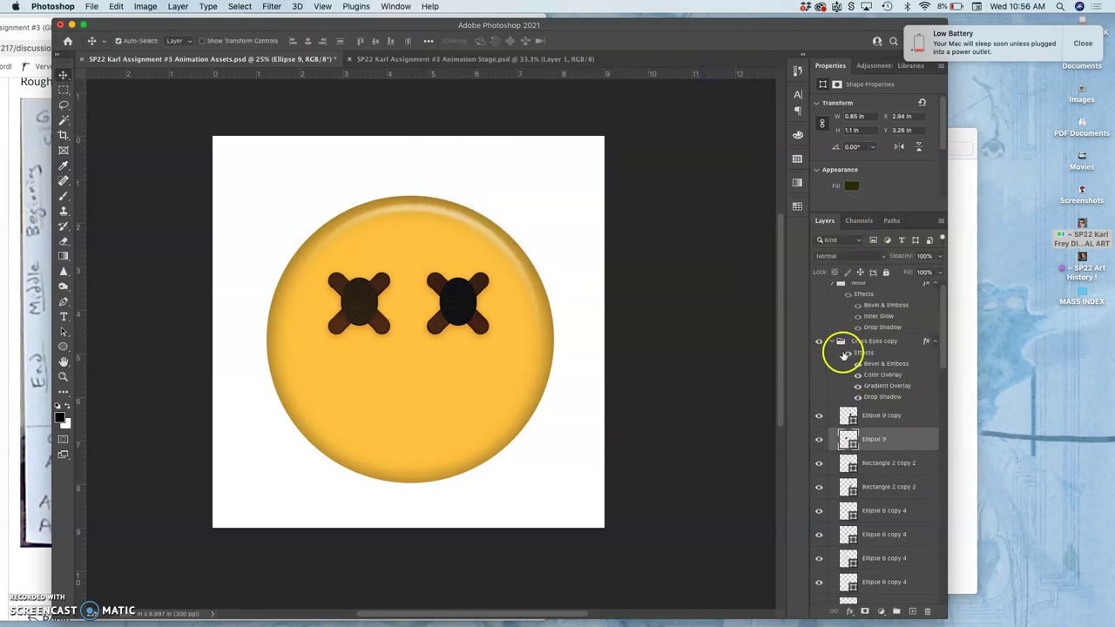
click(843, 357)
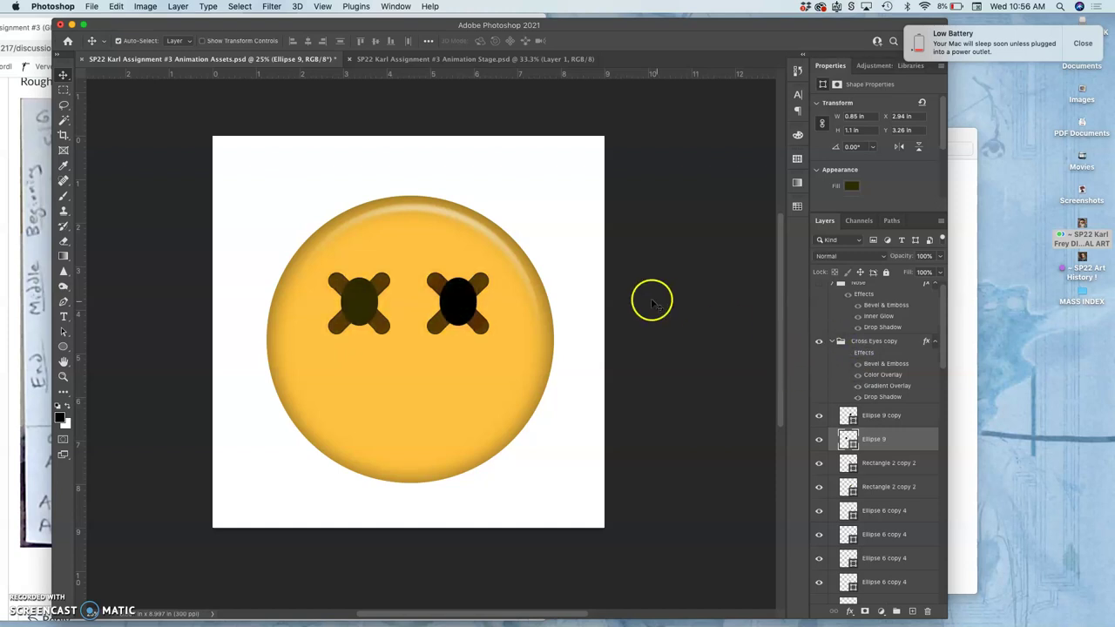
double_click(848, 415)
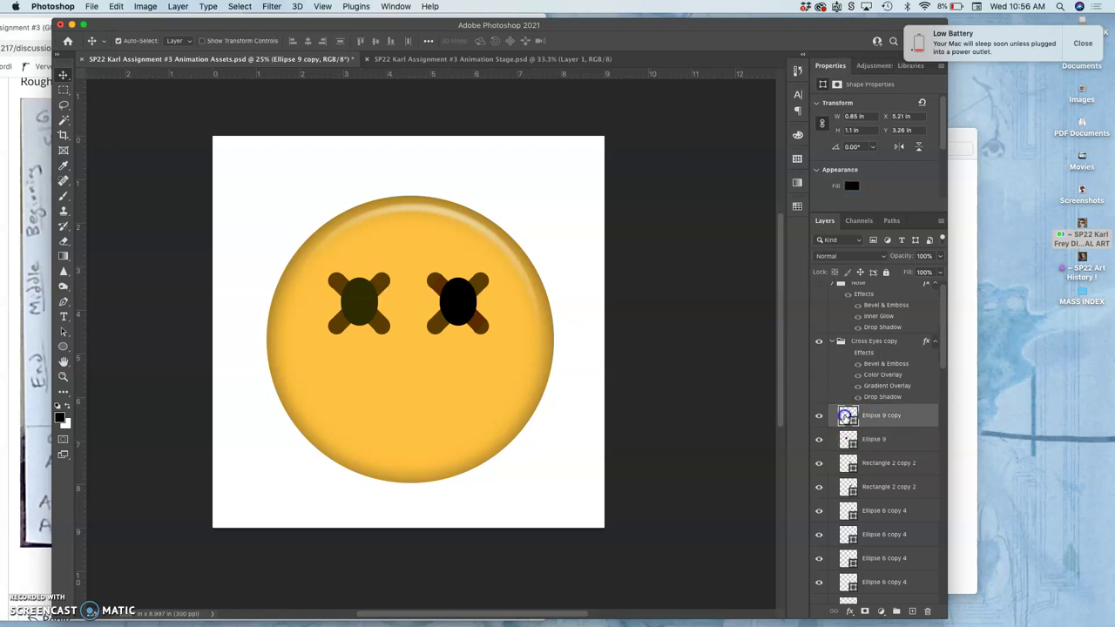
drag(370, 296, 366, 302)
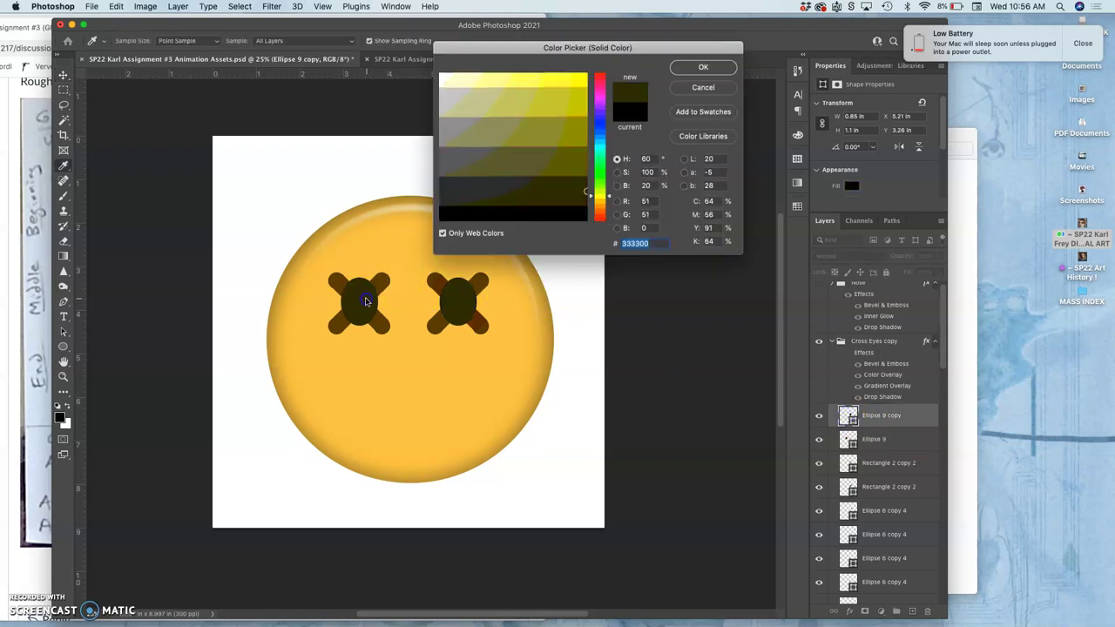
click(694, 66)
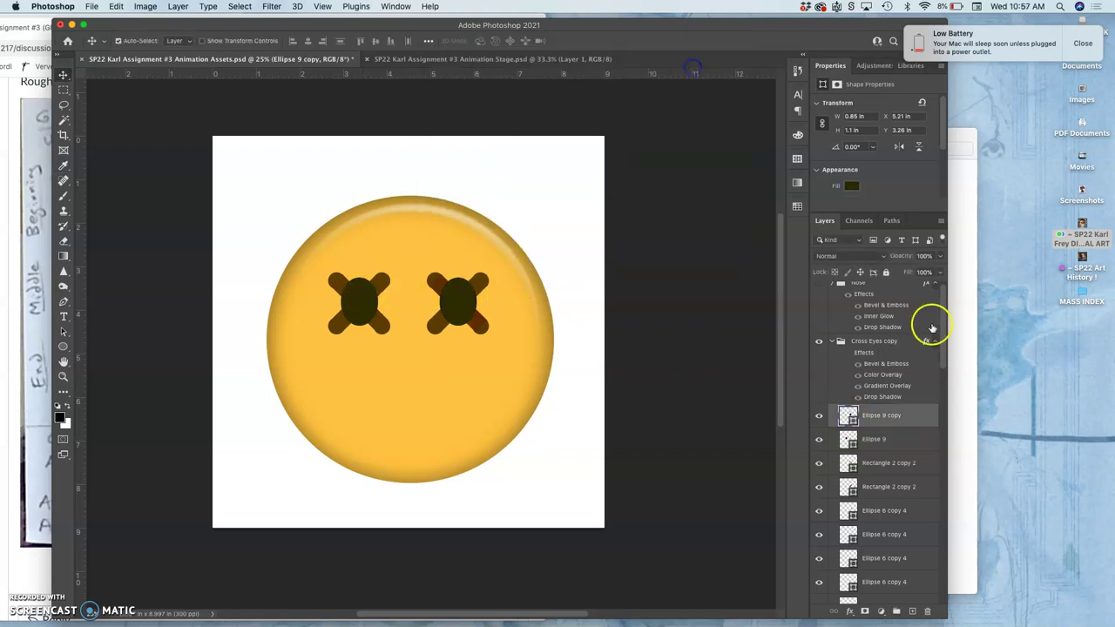
- Delete the X layers Rectangle 2 copy 2 through Ellipse 6 and restore the group's effects
click(873, 463)
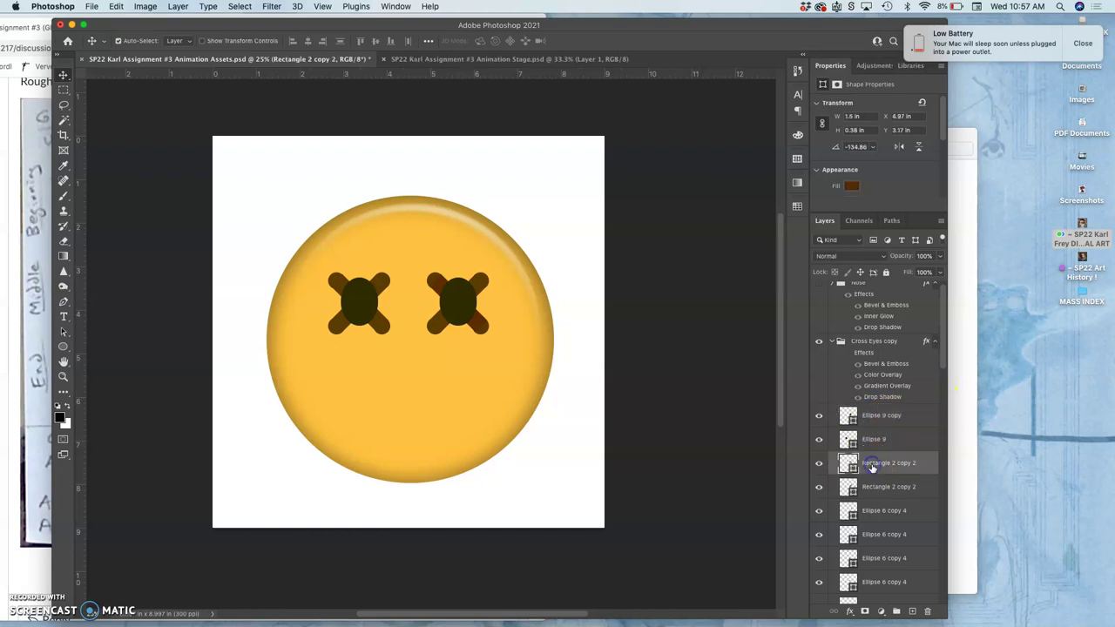
scroll(871, 469, down, 3)
scroll(872, 469, down, 1)
drag(875, 528, 874, 546)
shift+click(875, 546)
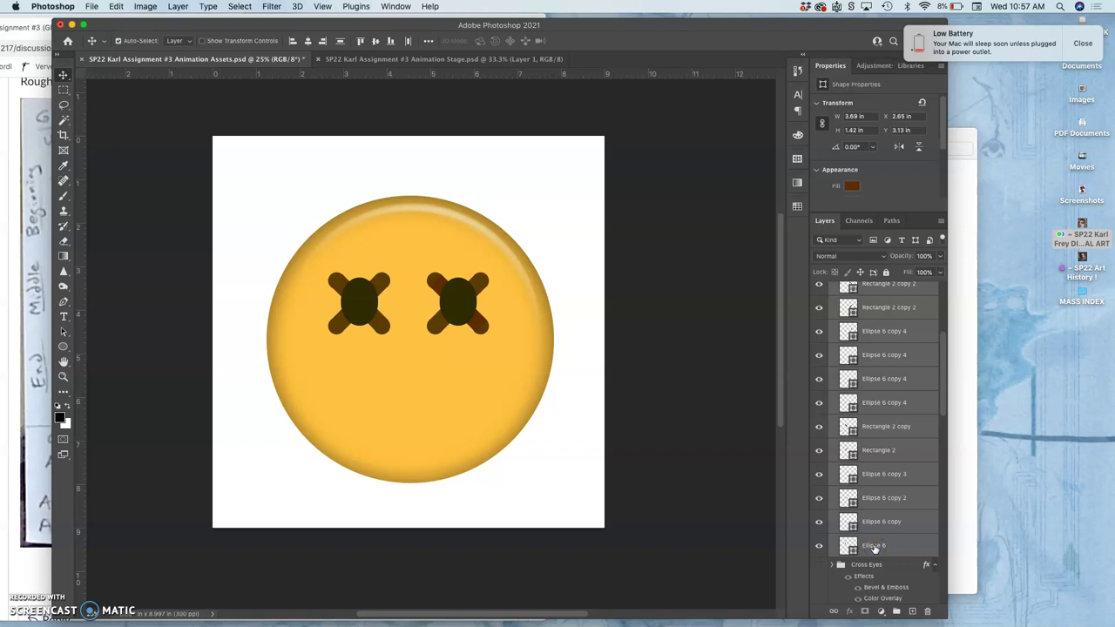
key(Delete)
click(839, 479)
click(819, 459)
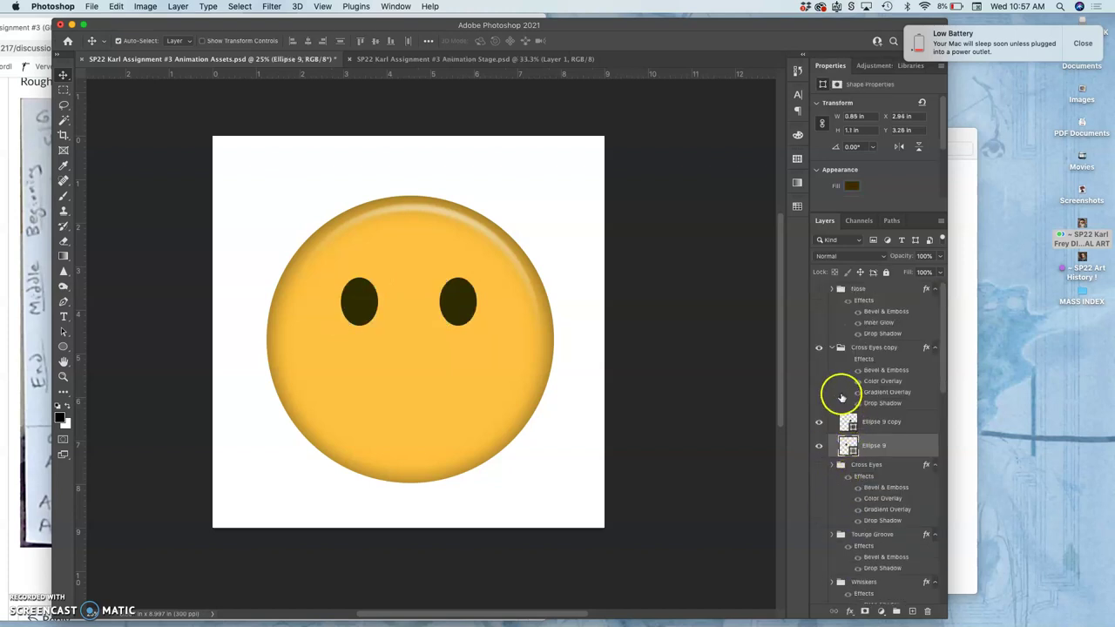
click(848, 360)
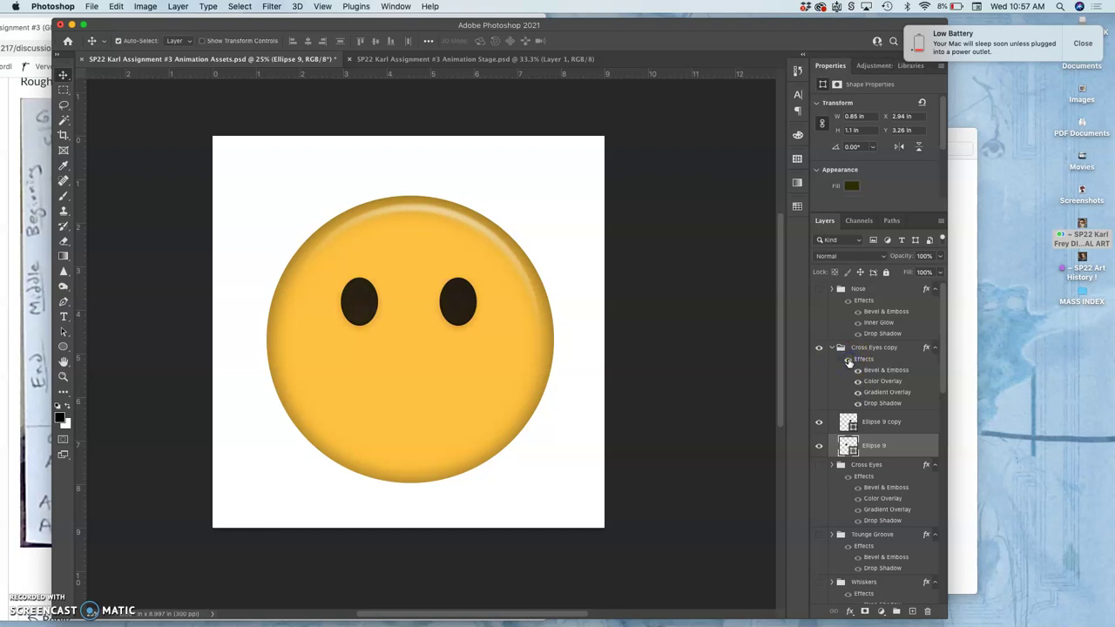
double_click(864, 348)
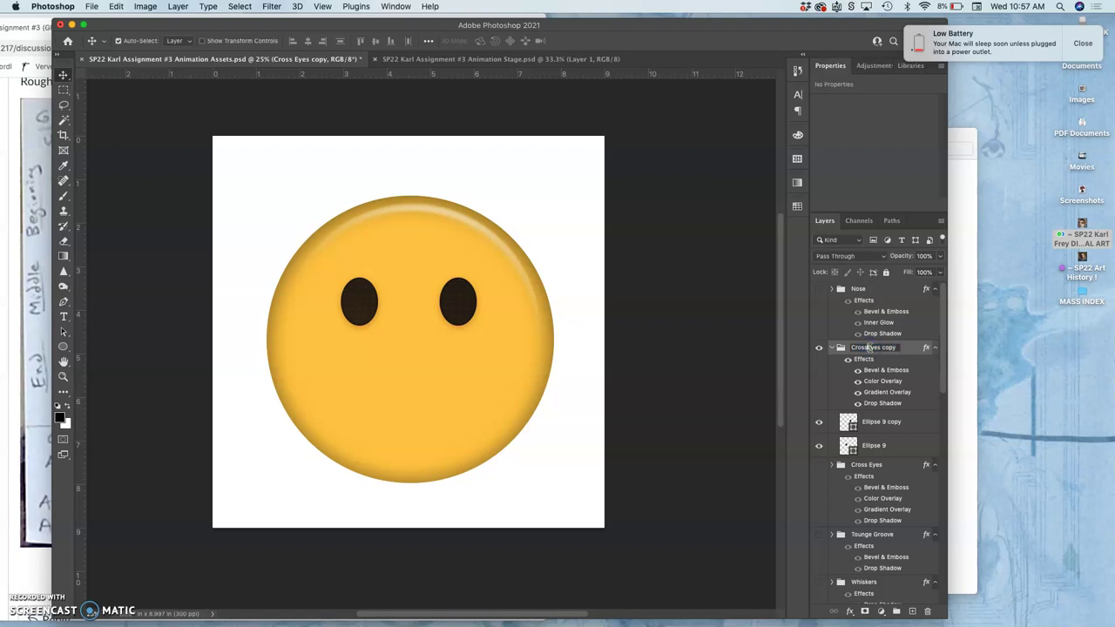
- Name the eyes group Eyes 1, show its oval eyes, and compare with the storyboard
click(878, 347)
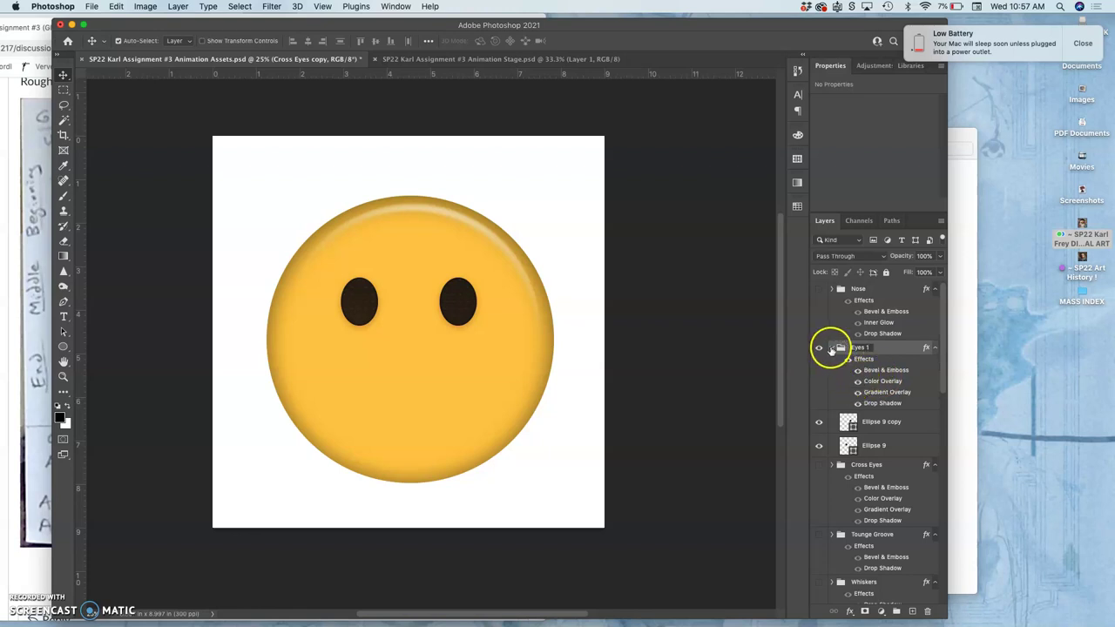
click(831, 348)
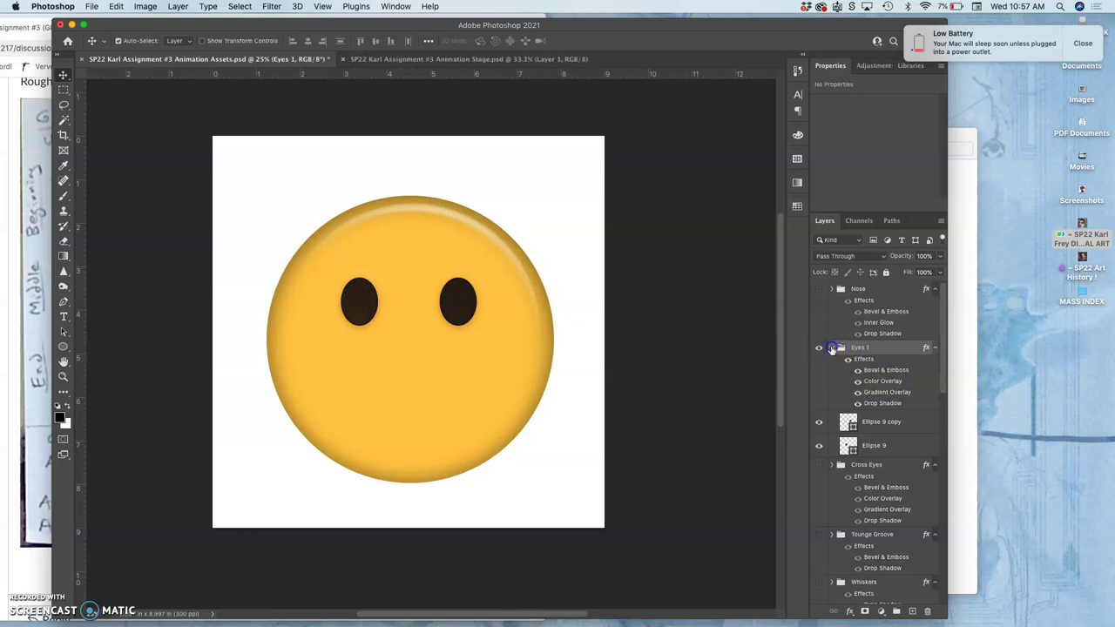
click(832, 348)
click(818, 348)
click(817, 348)
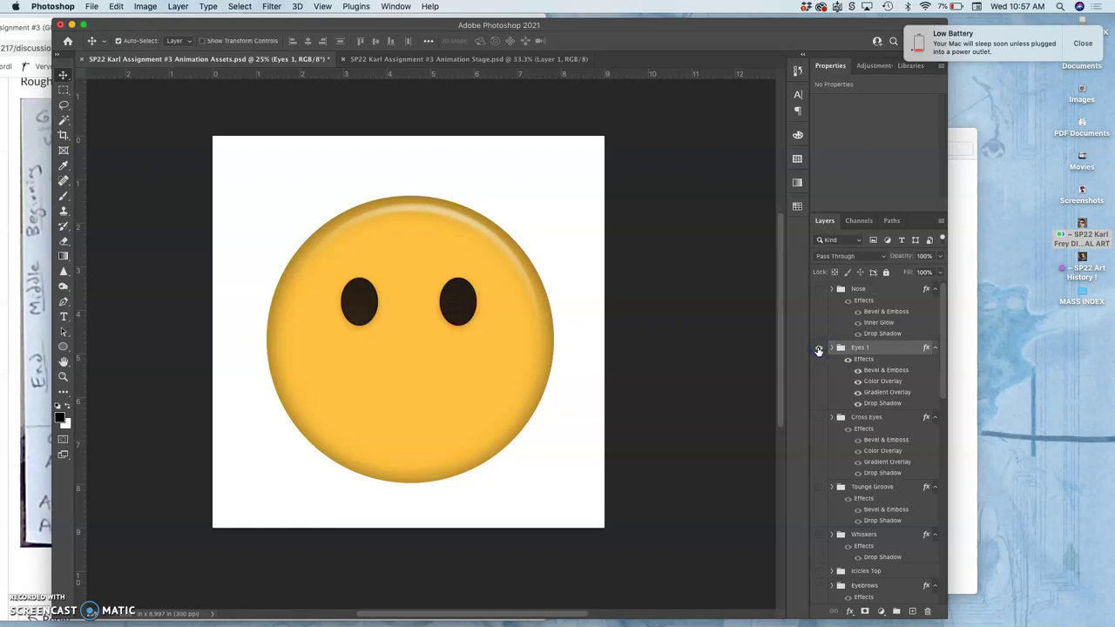
click(37, 293)
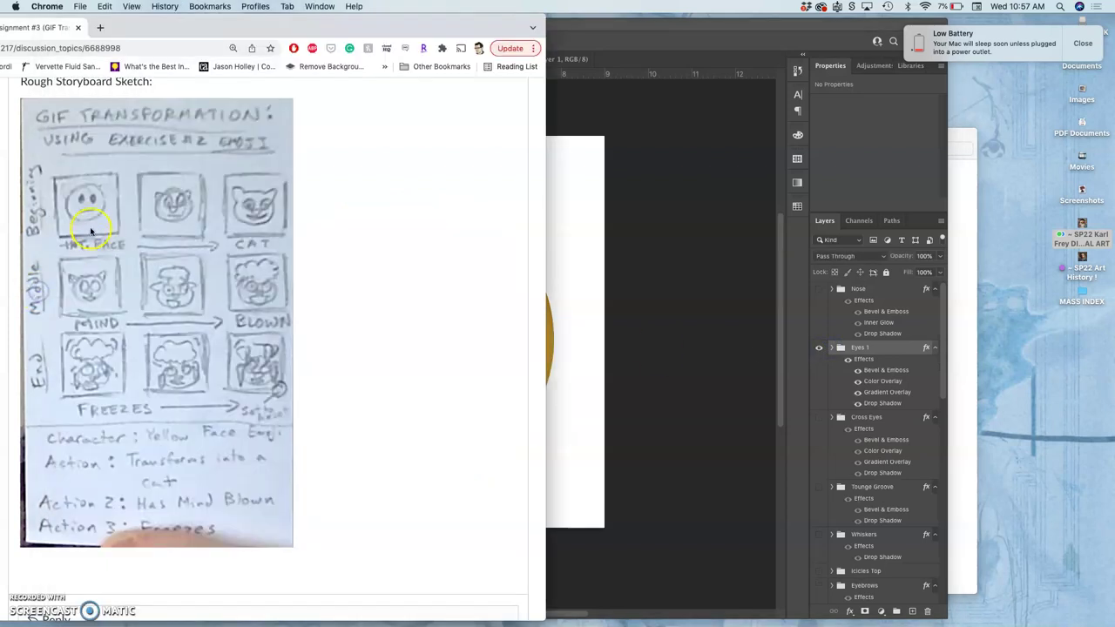
click(626, 299)
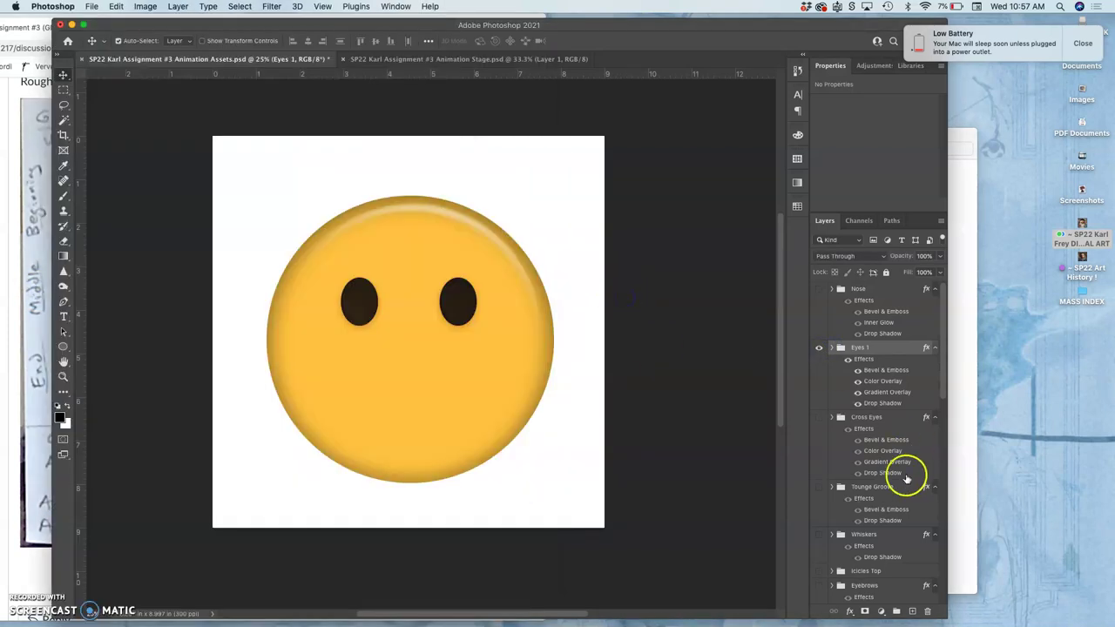
- Turn on and select the Mouth Opening layer to show the frowning mouth
scroll(906, 479, down, 5)
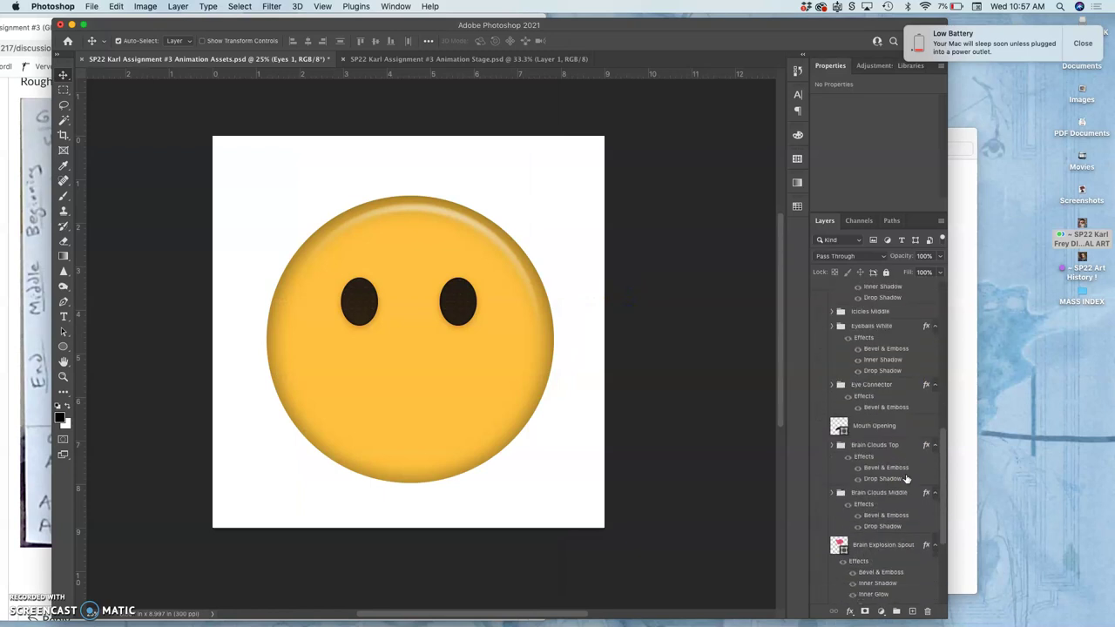
click(820, 427)
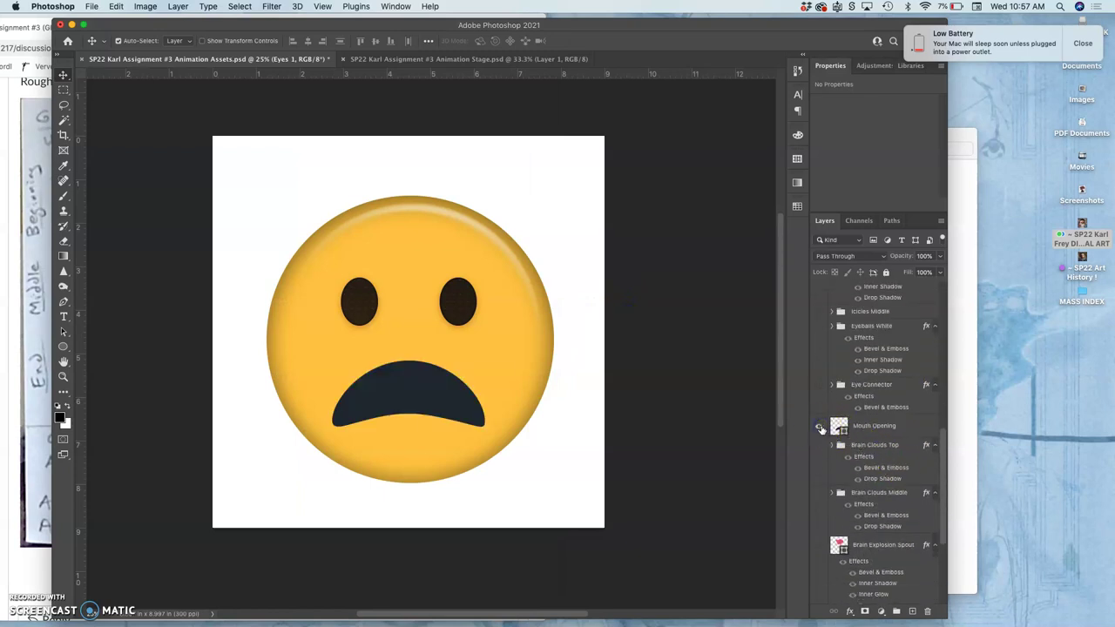
click(866, 427)
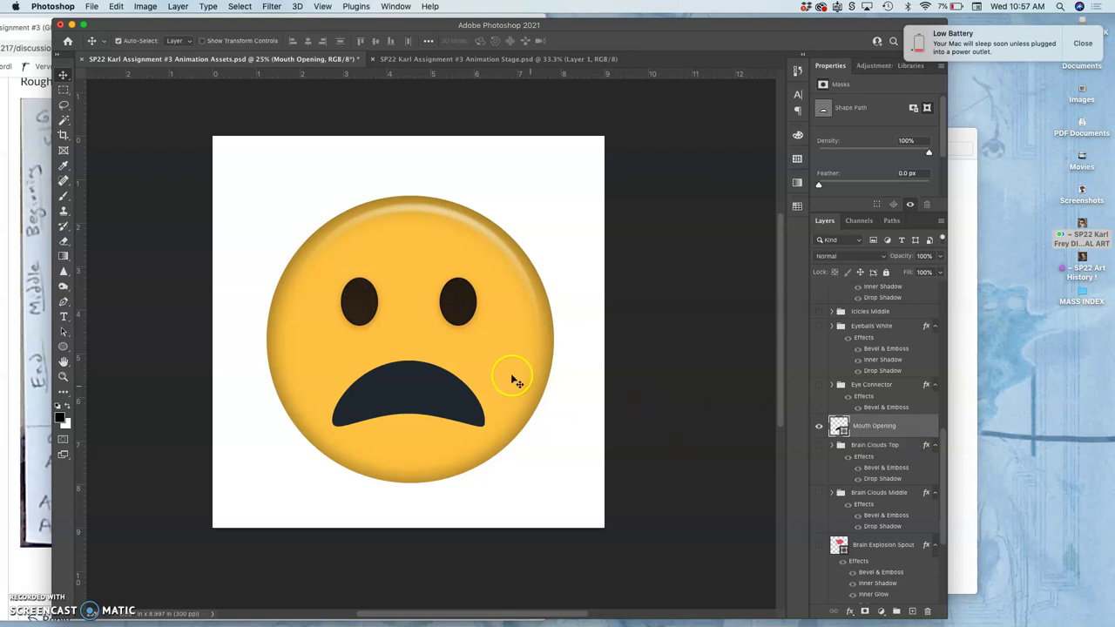
- Draw a flat 934 × 102 px Rectangle 5 mouth bar, hide Mouth Opening, and zoom in
drag(62, 346, 107, 347)
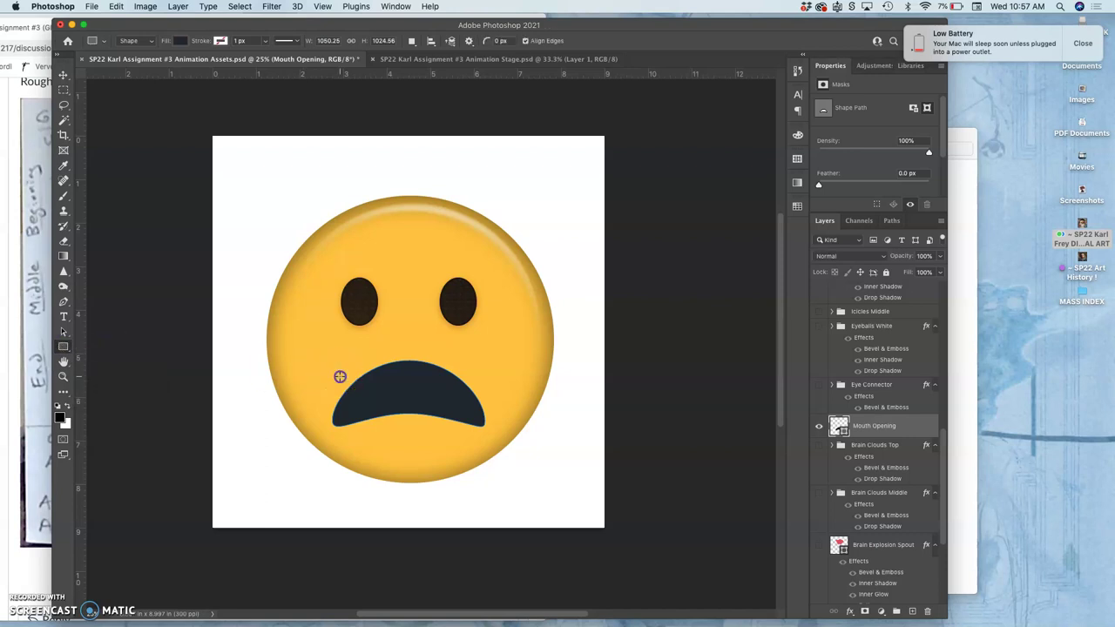
drag(339, 376, 475, 390)
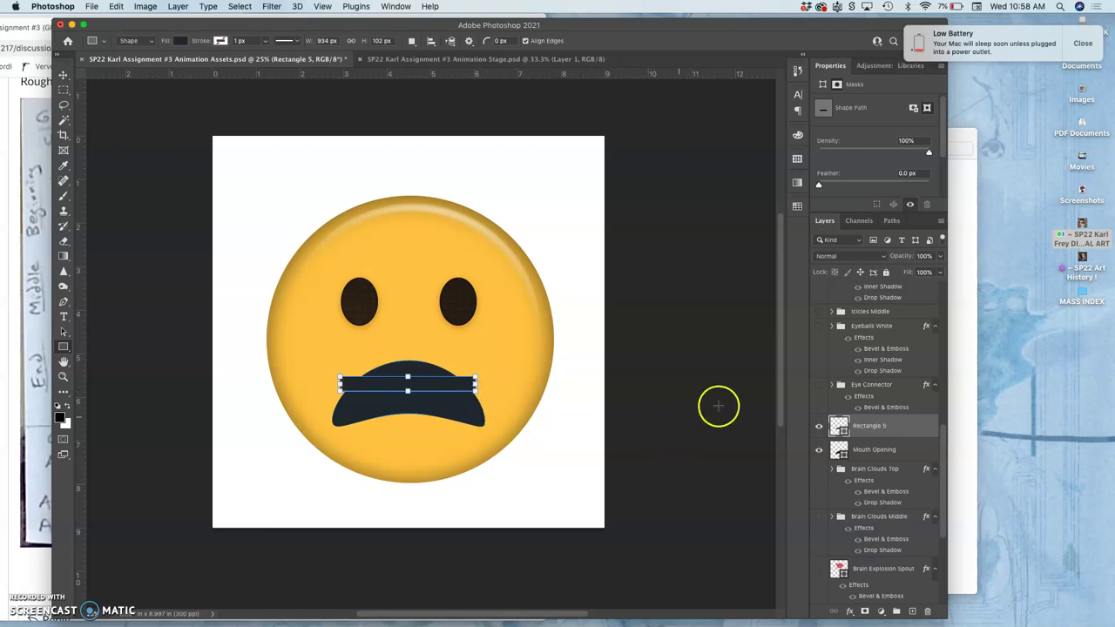
click(820, 450)
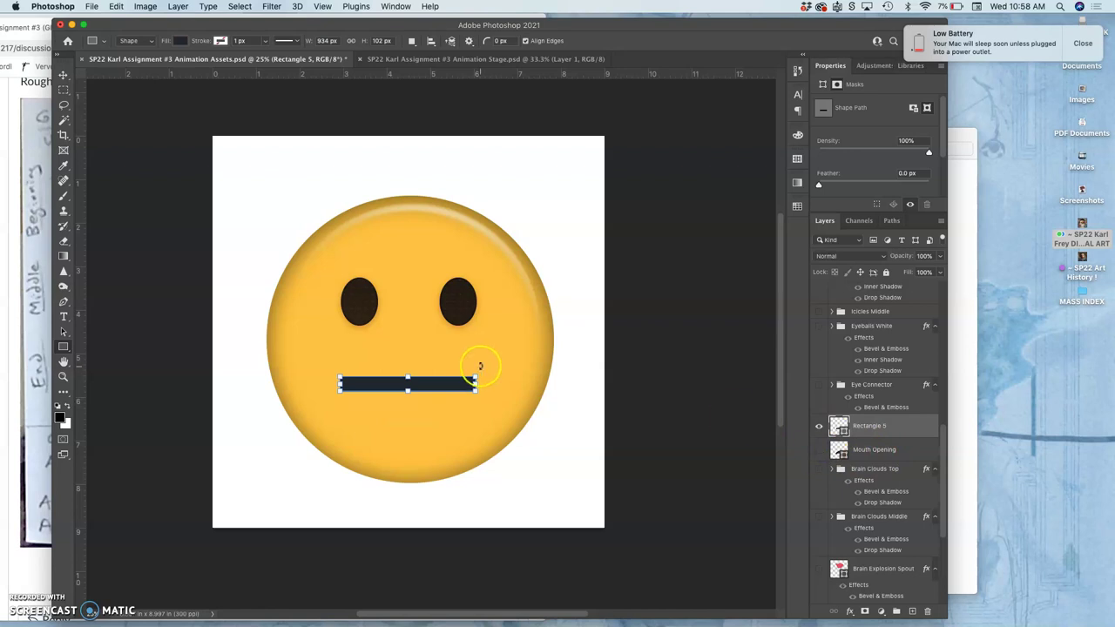
key(super+equal)
key(super+equal)
key(super+equal)
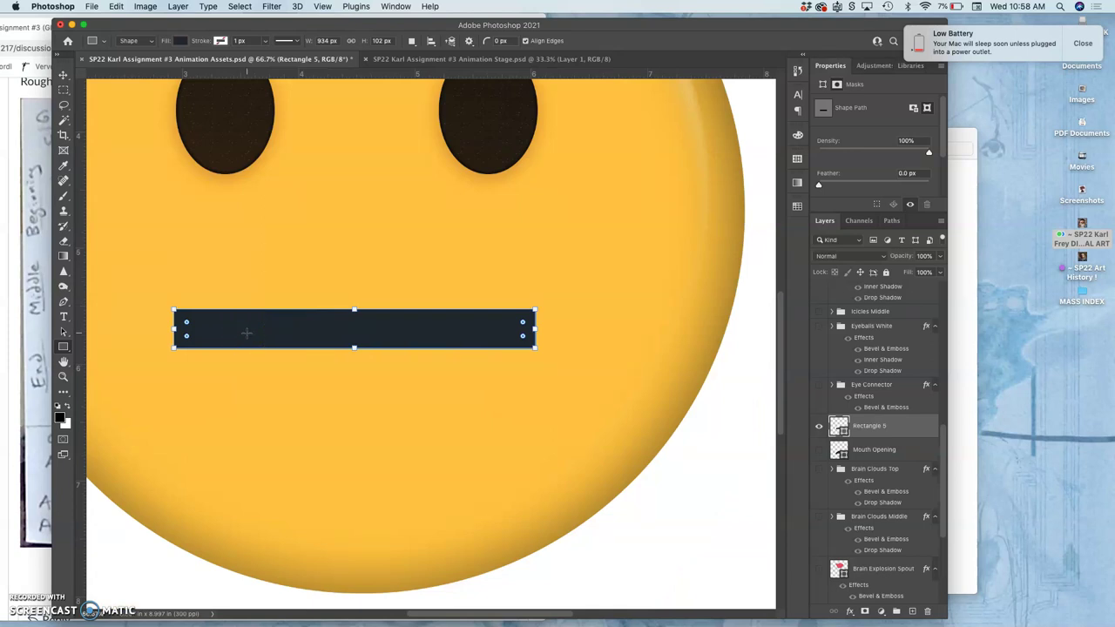
- Drag the mouth bar's corner-radius widgets inward until both ends are fully rounded
key(super+equal)
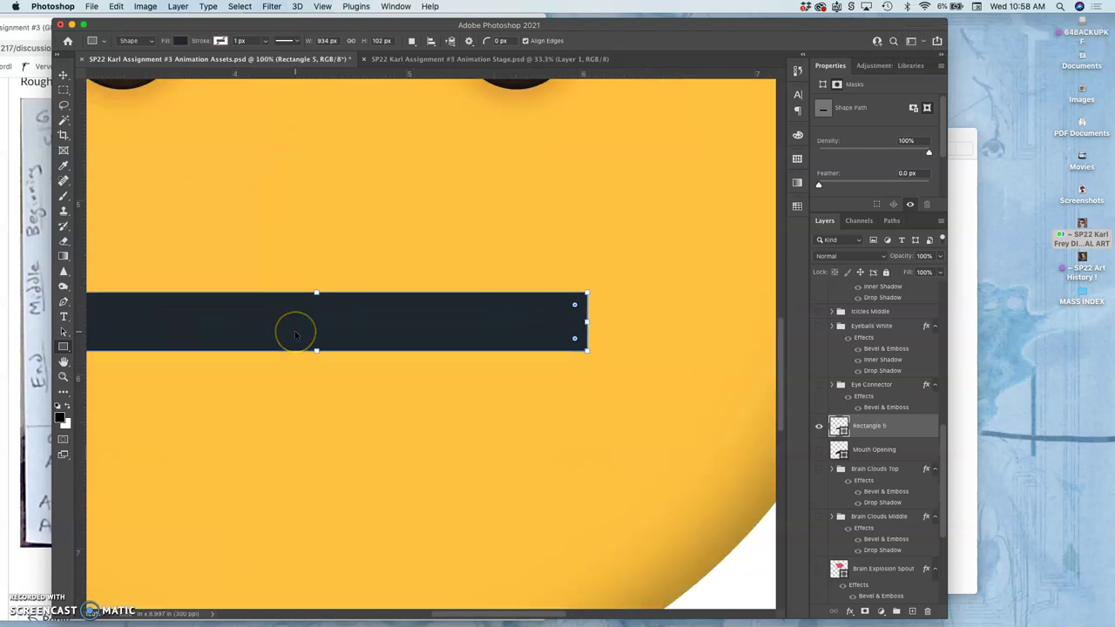
scroll(296, 335, left, 5)
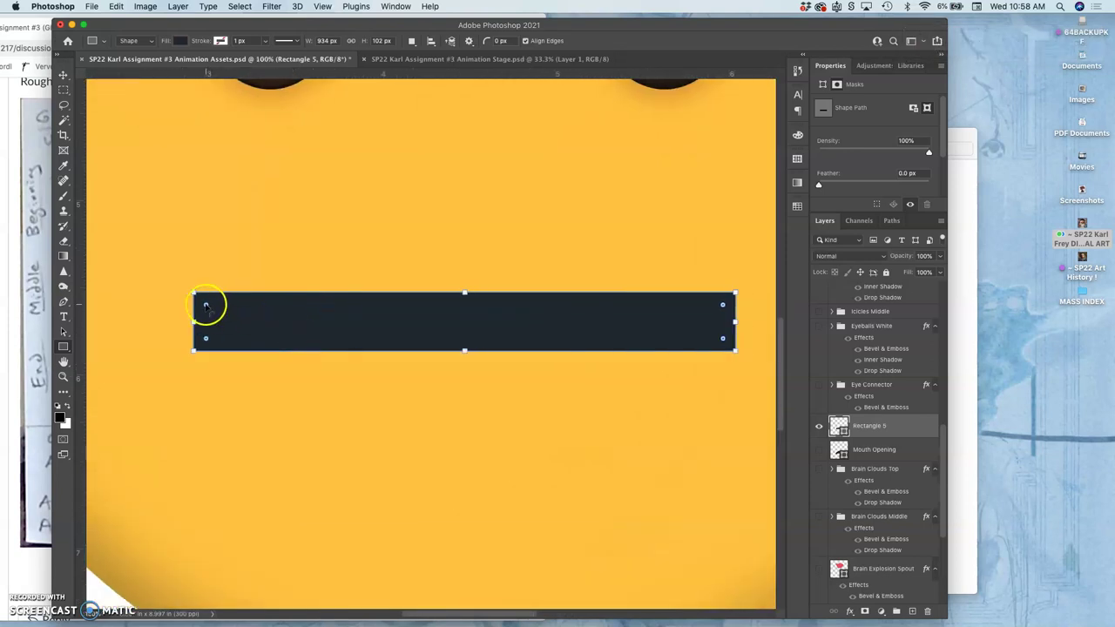
key(super+equal)
key(super+equal)
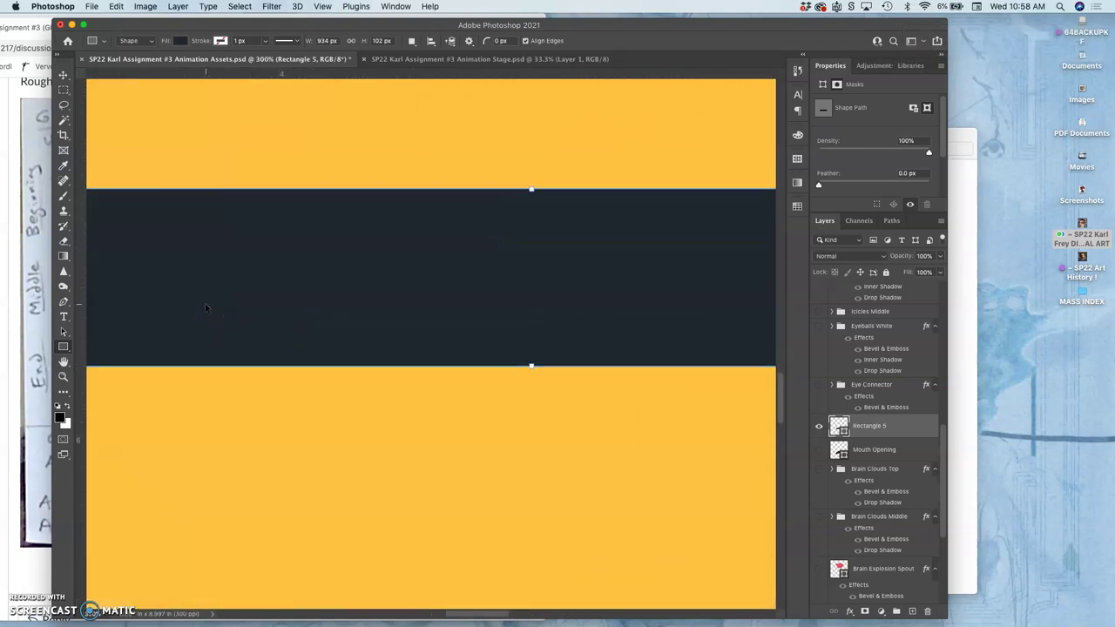
scroll(206, 307, left, 5)
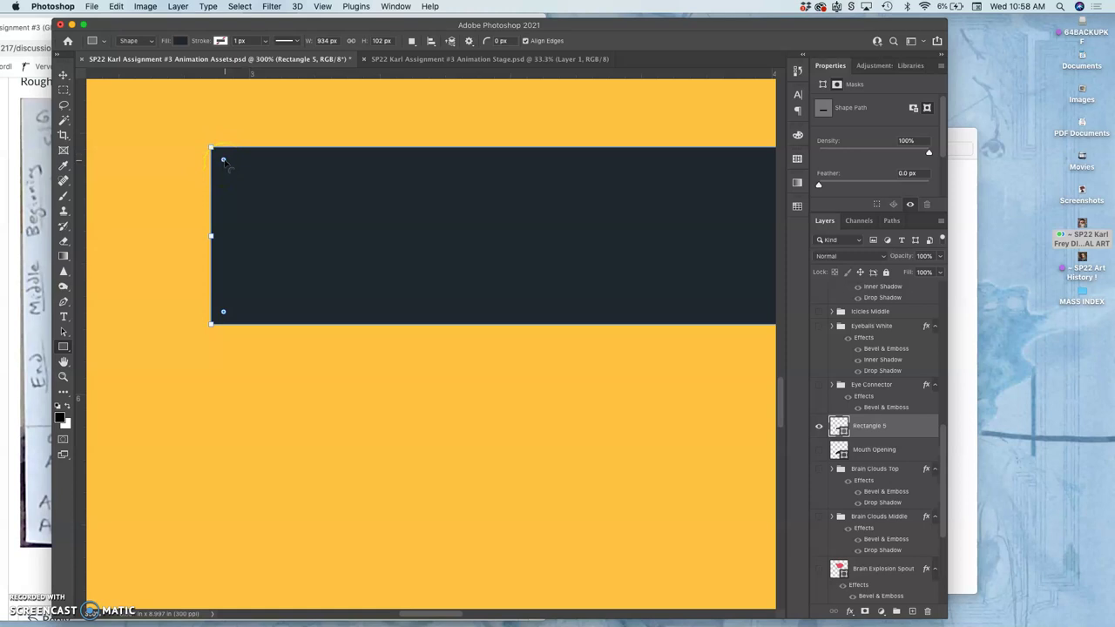
drag(223, 160, 271, 202)
key(super+minus)
key(super+minus)
key(super+minus)
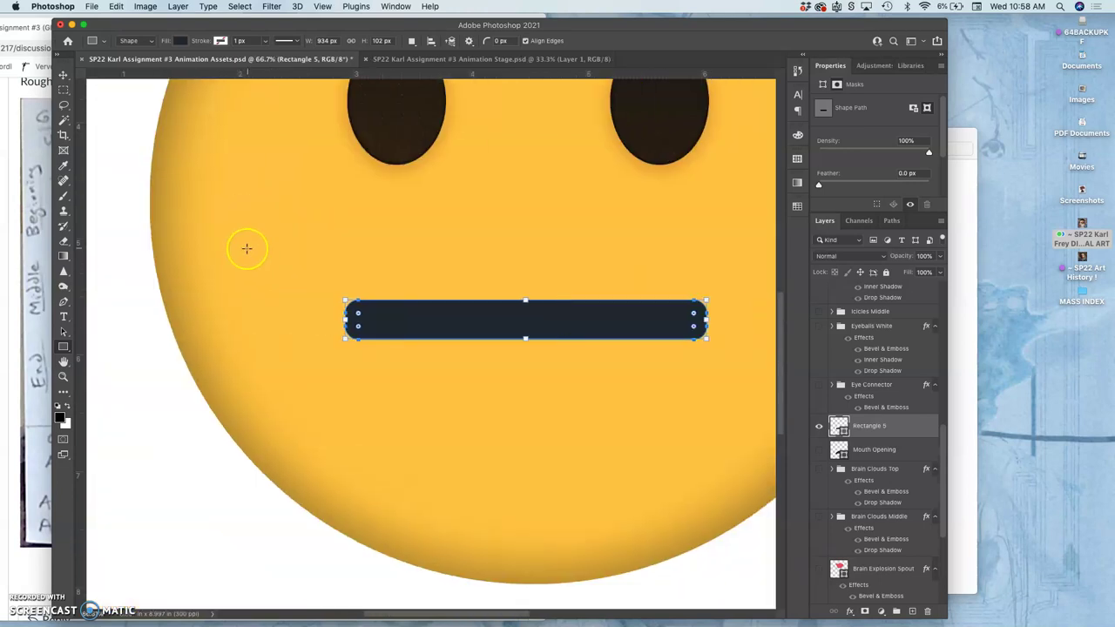
key(super+plus)
key(super+plus)
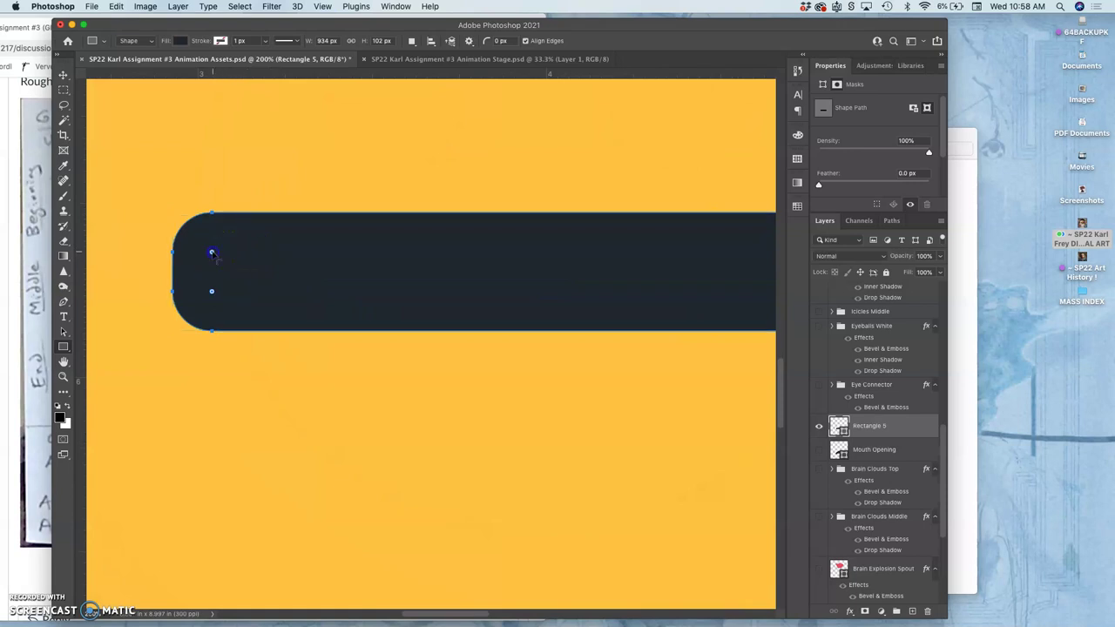
drag(212, 253, 223, 262)
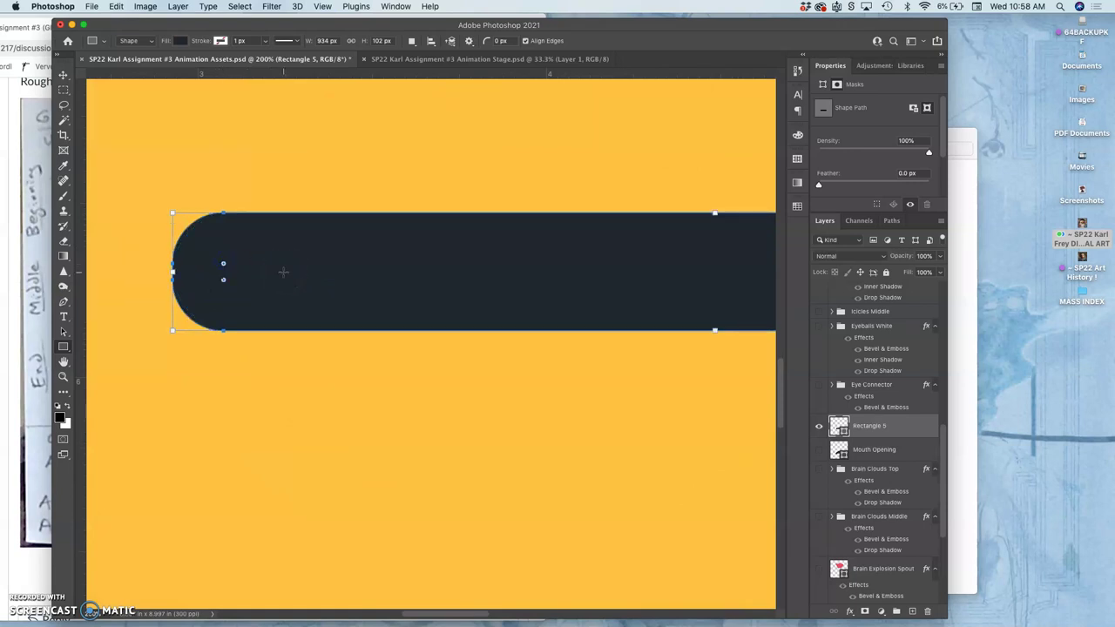
key(super+minus)
key(super+minus)
key(super+minus)
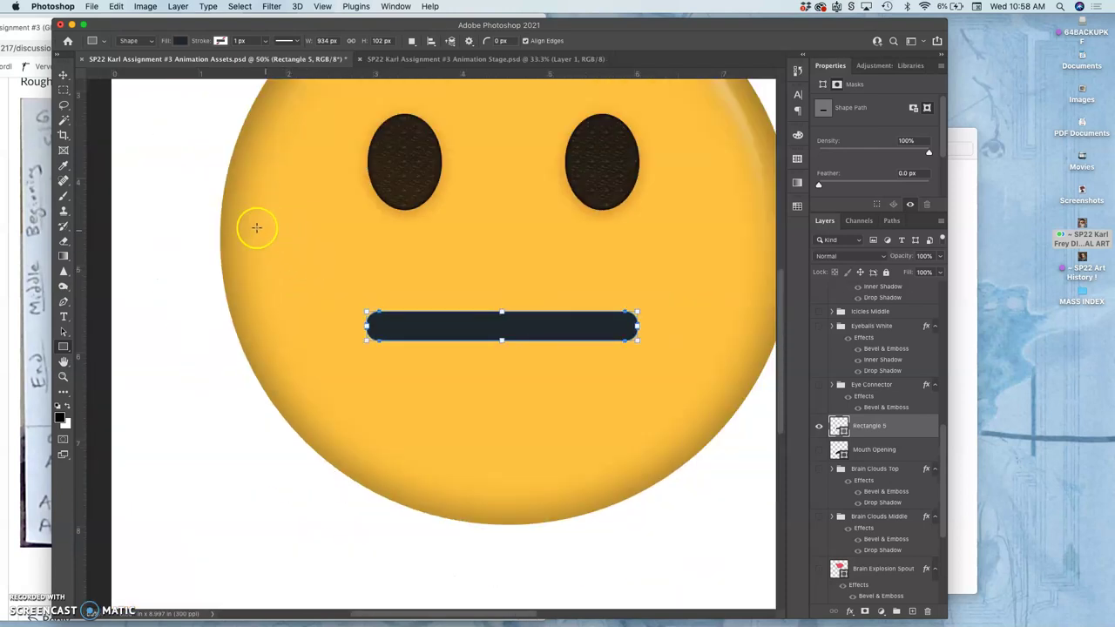
- Switch to the Lasso Tool and zoom out to fit the whole canvas
click(64, 105)
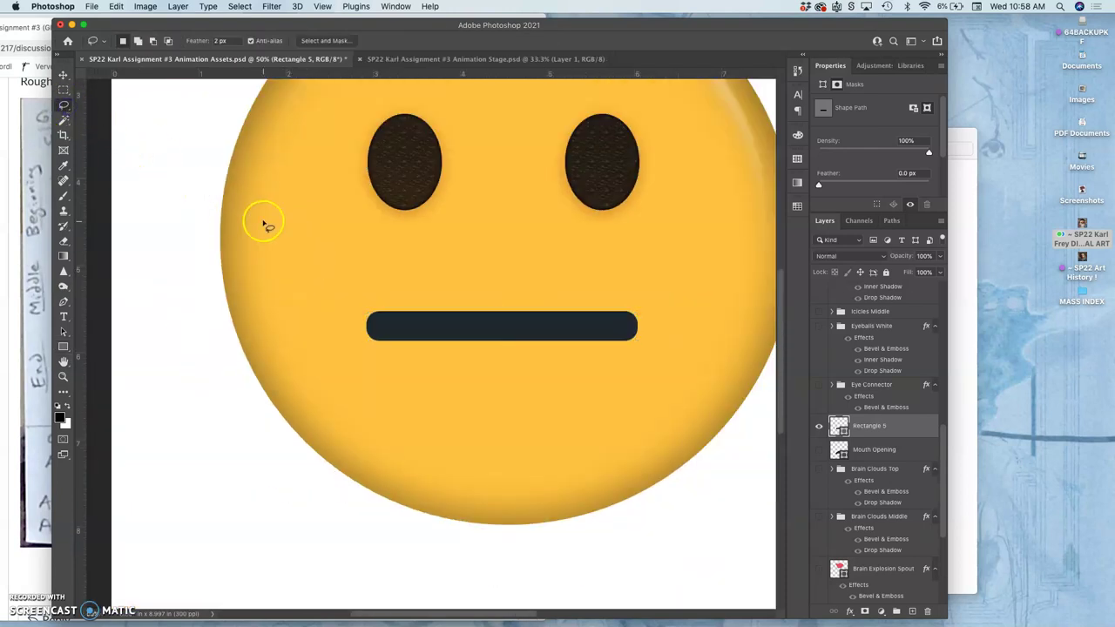
key(super+minus)
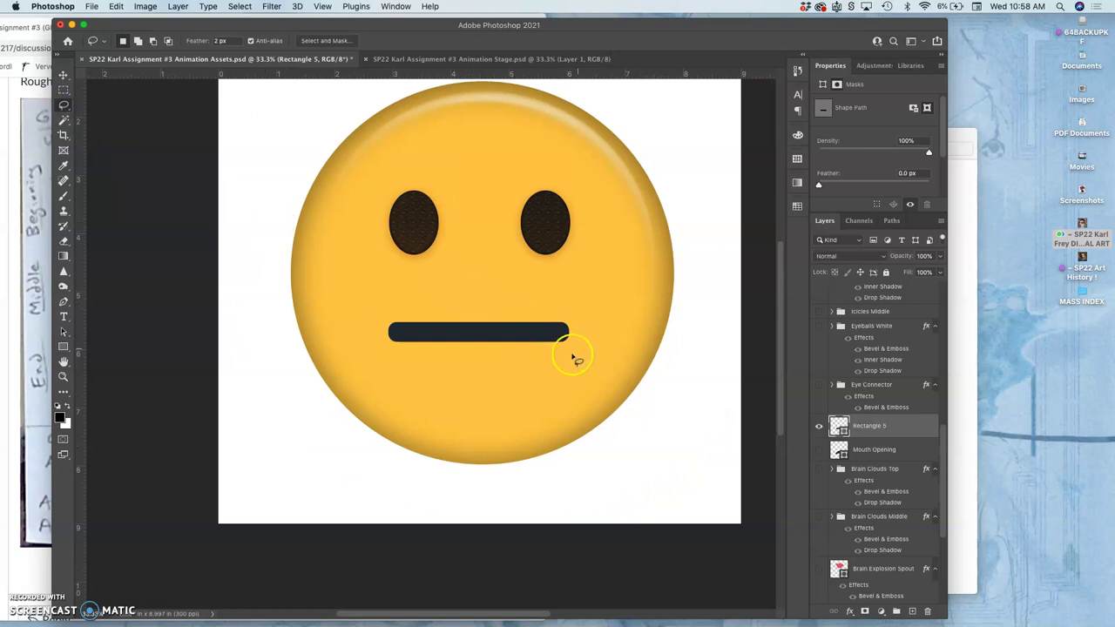
scroll(547, 381, up, 3)
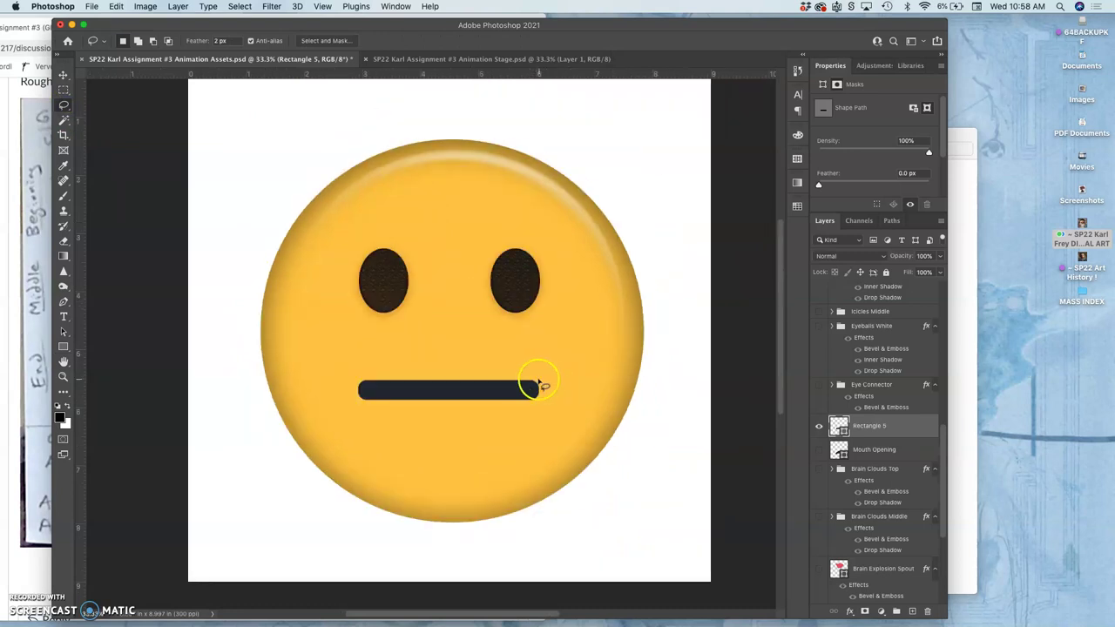
click(30, 259)
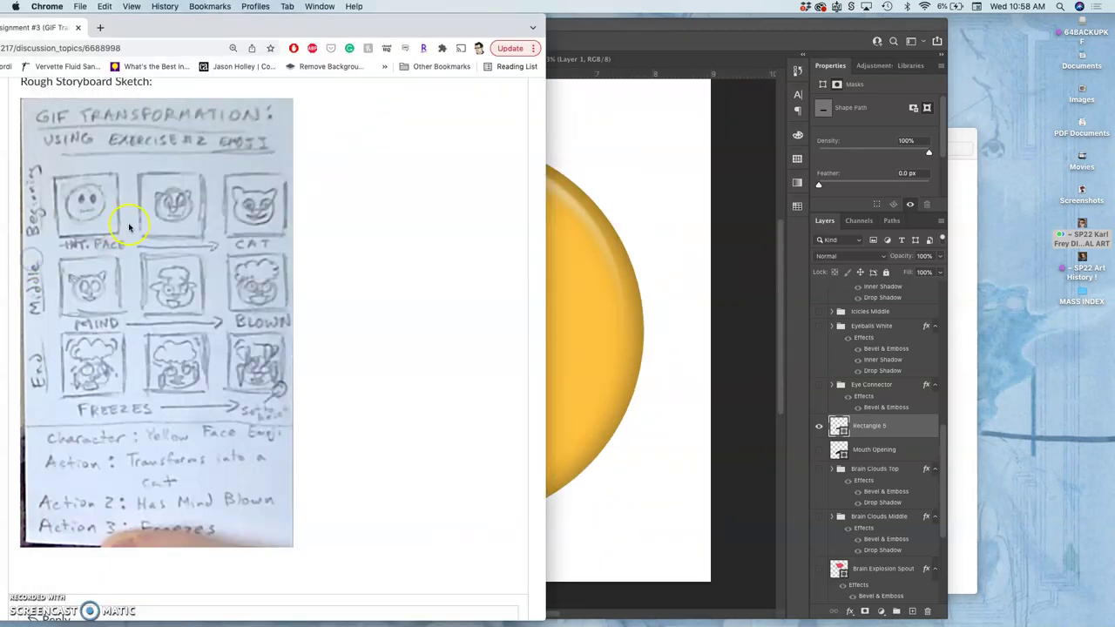
click(652, 253)
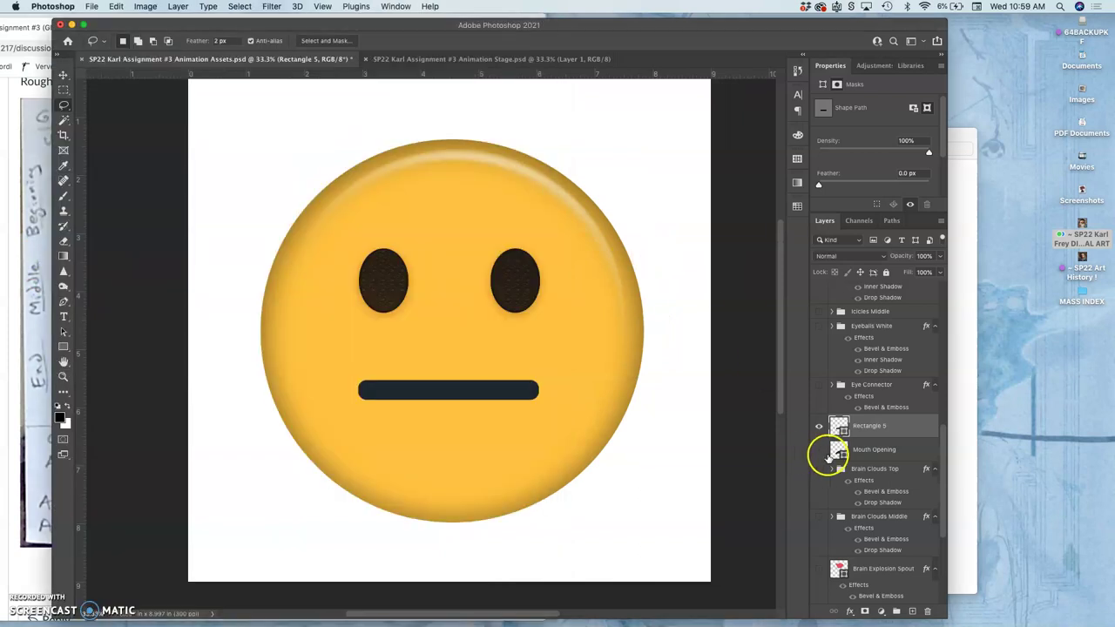
click(818, 451)
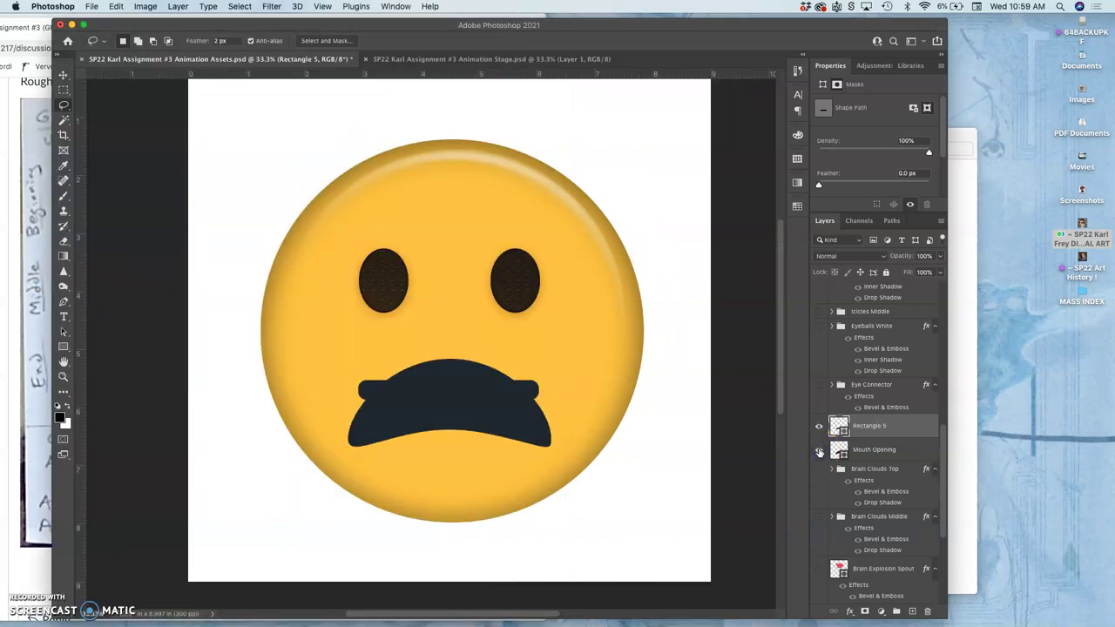
click(818, 453)
scroll(855, 422, up, 5)
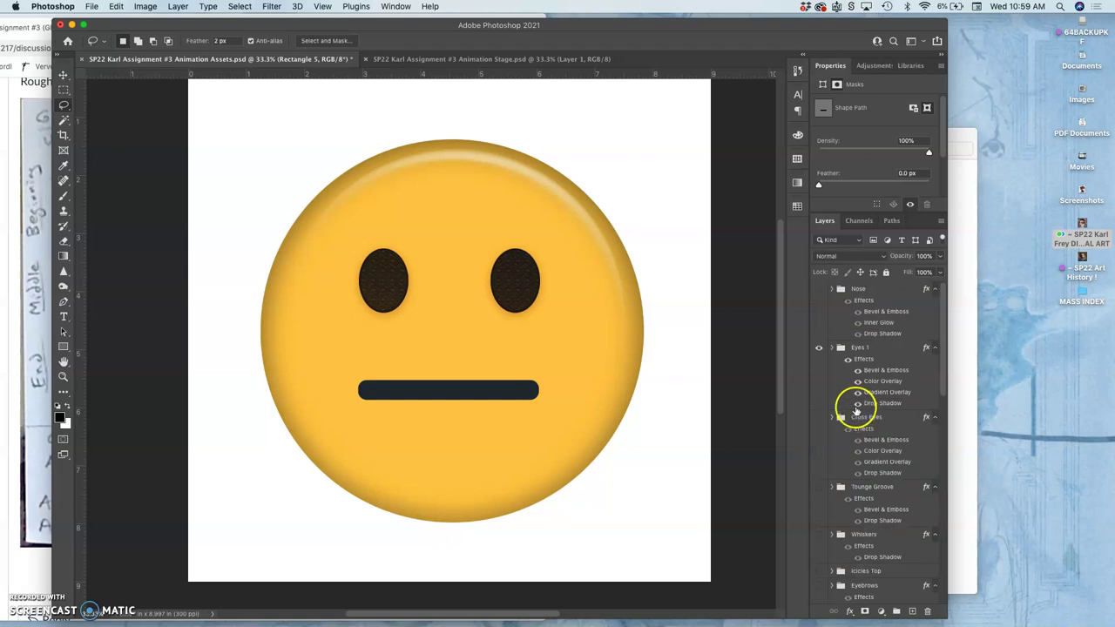
click(818, 418)
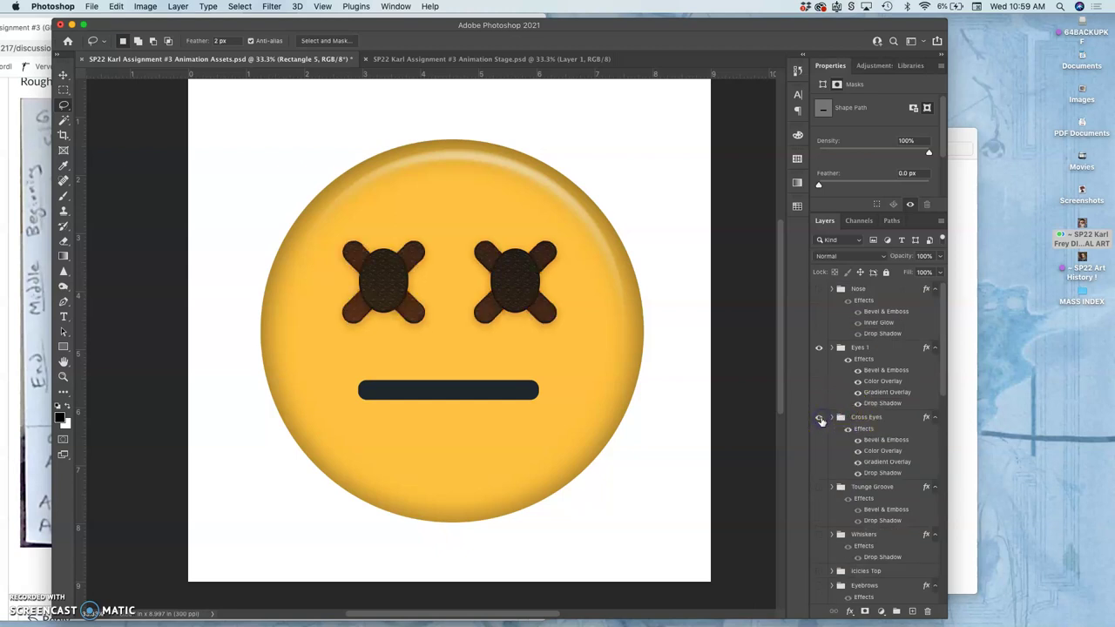
click(819, 419)
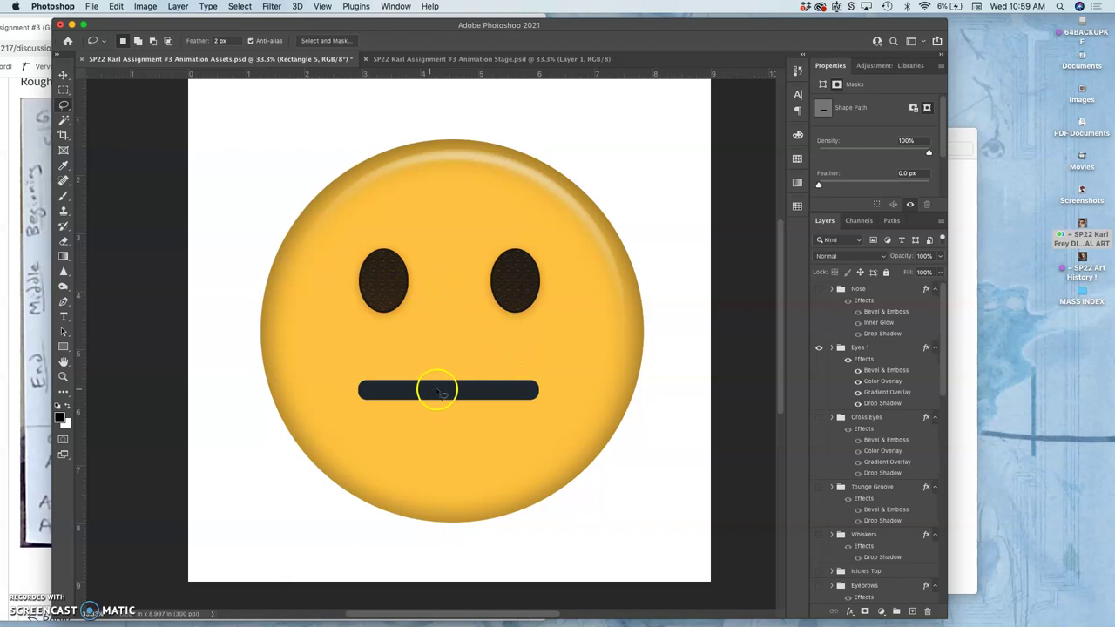
scroll(440, 399, down, 3)
scroll(439, 398, up, 5)
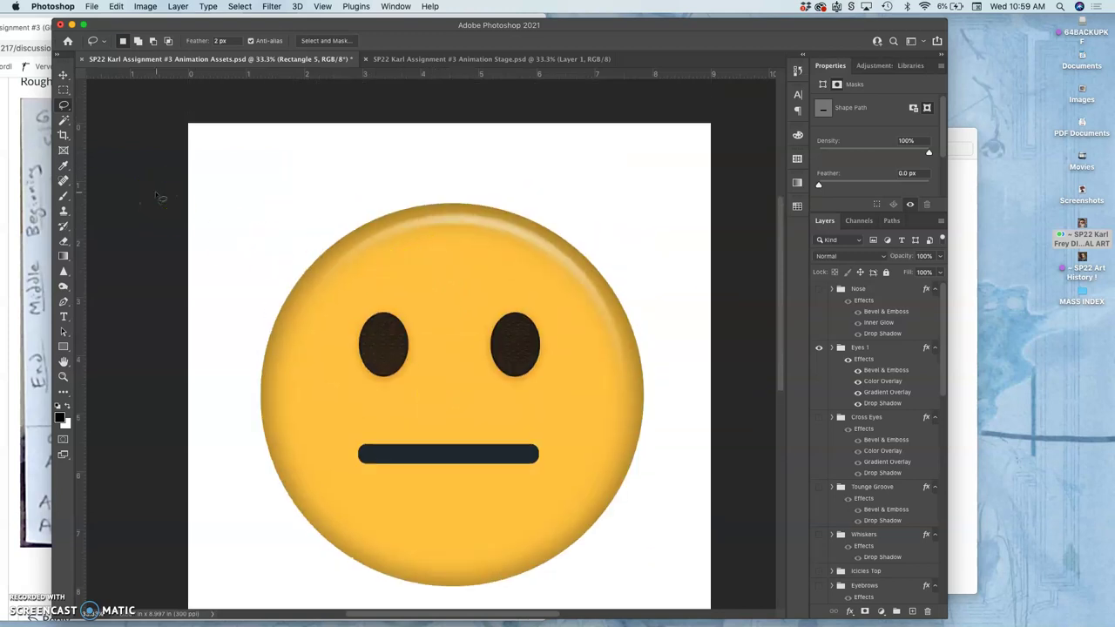
key(super+minus)
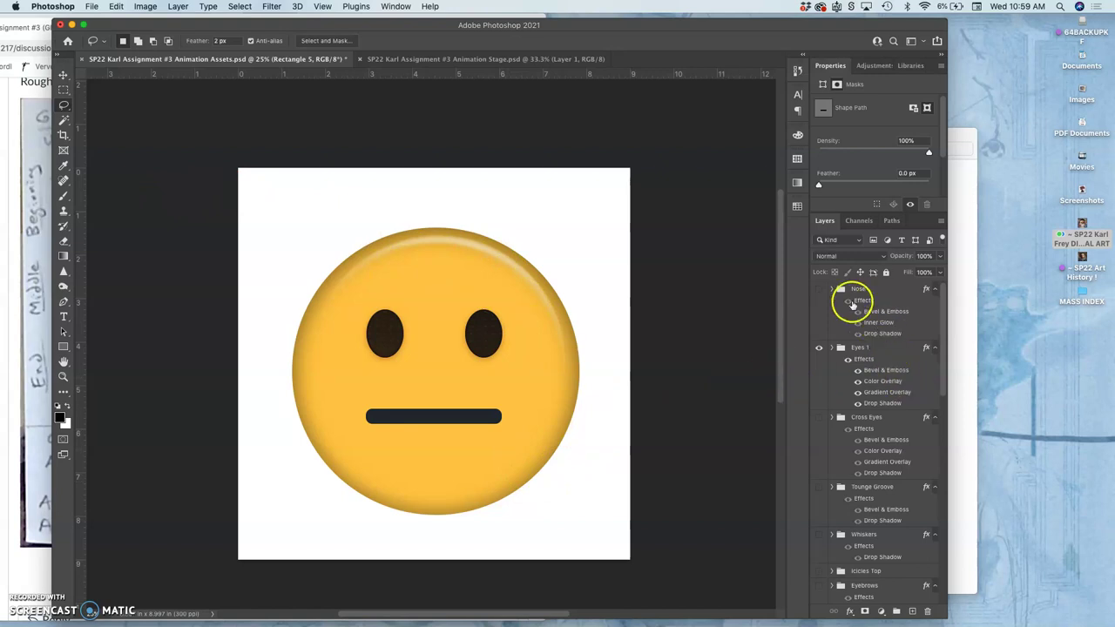
- In the Animation Assets document, select the Eyes 1 group
click(456, 63)
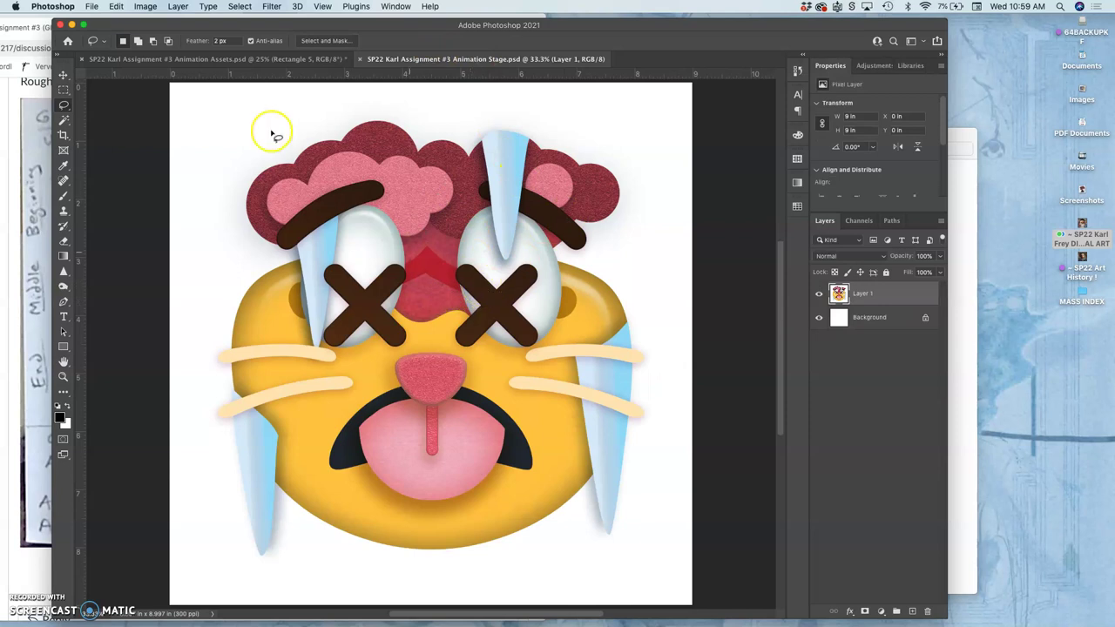
click(202, 61)
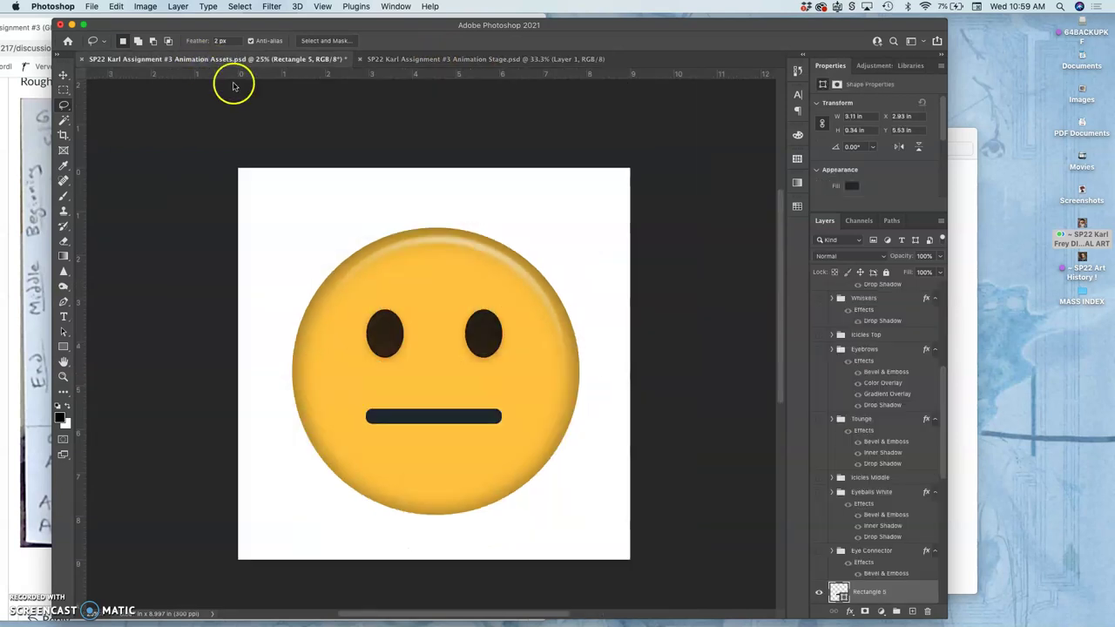
scroll(885, 317, up, 5)
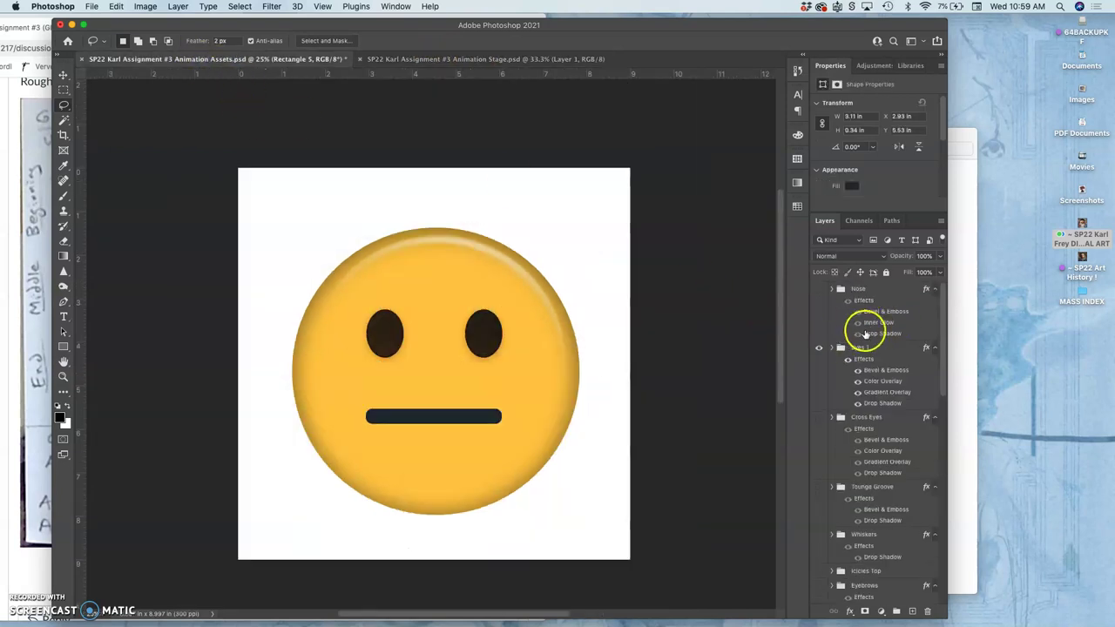
click(862, 348)
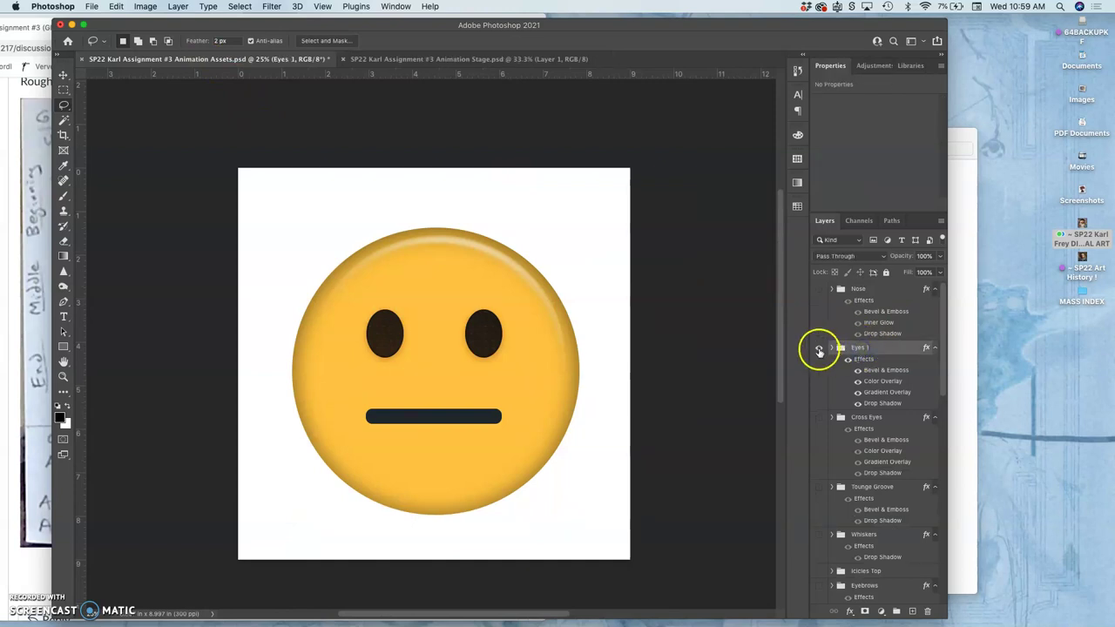
click(819, 349)
click(819, 349)
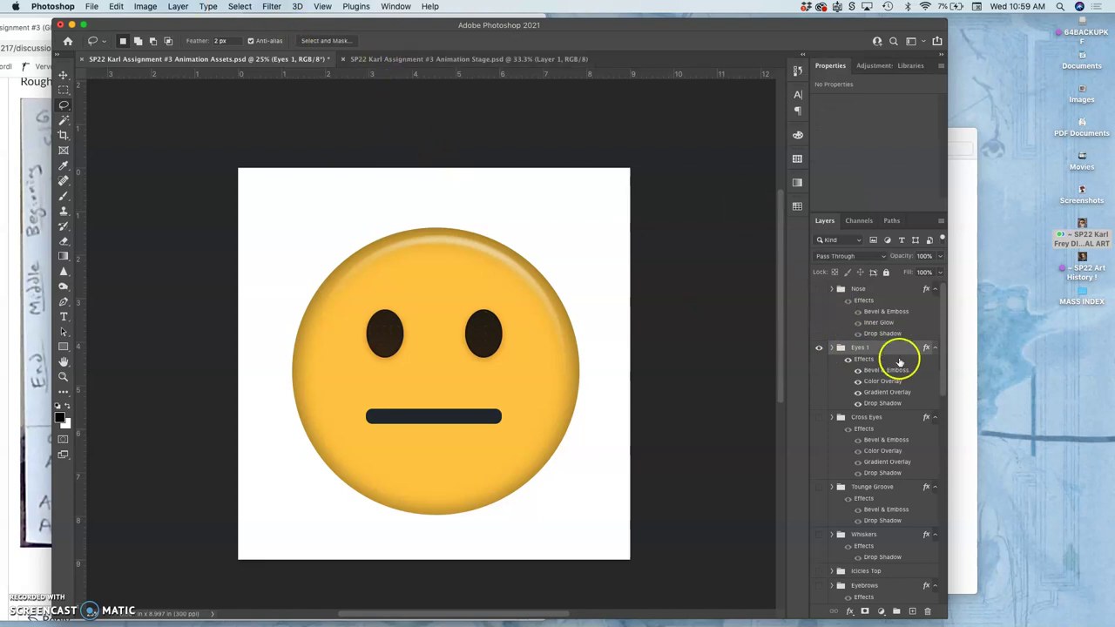
- Stamp the visible neutral face into a new merged Layer 3 with Layer > Merge Visible
right_click(892, 351)
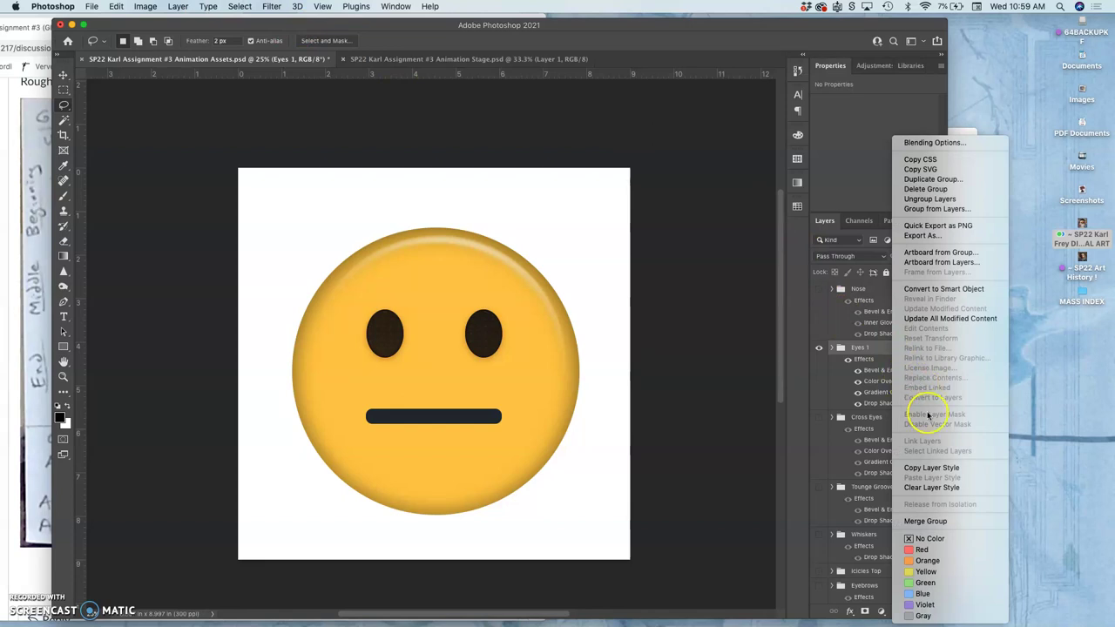
click(873, 352)
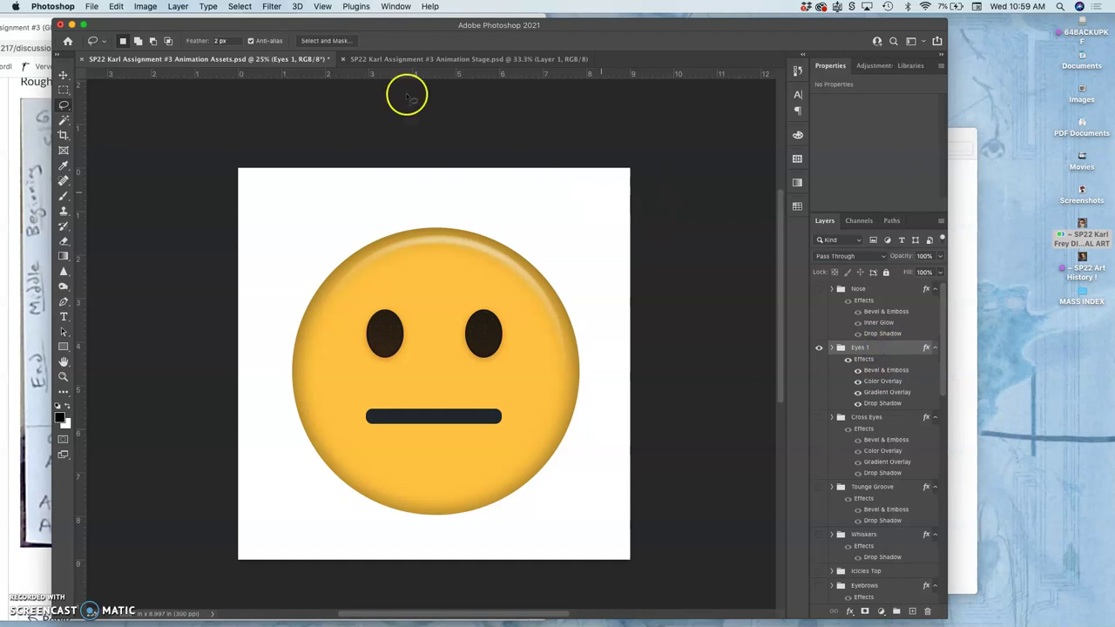
click(183, 8)
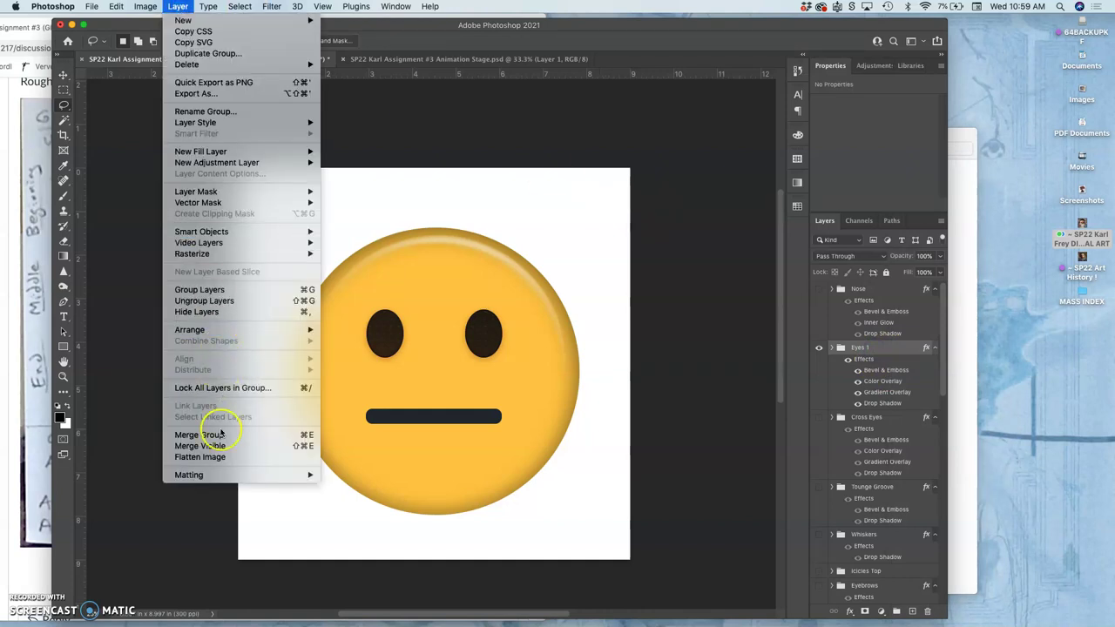
alt+click(219, 446)
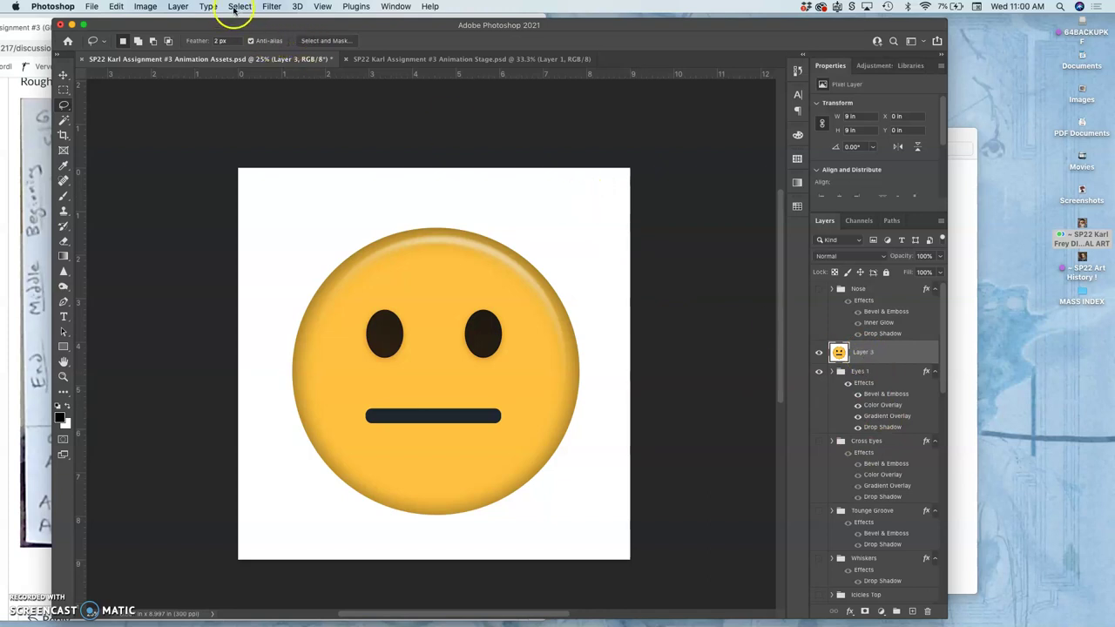
- Select the entire canvas and copy the merged emoji layer
click(118, 6)
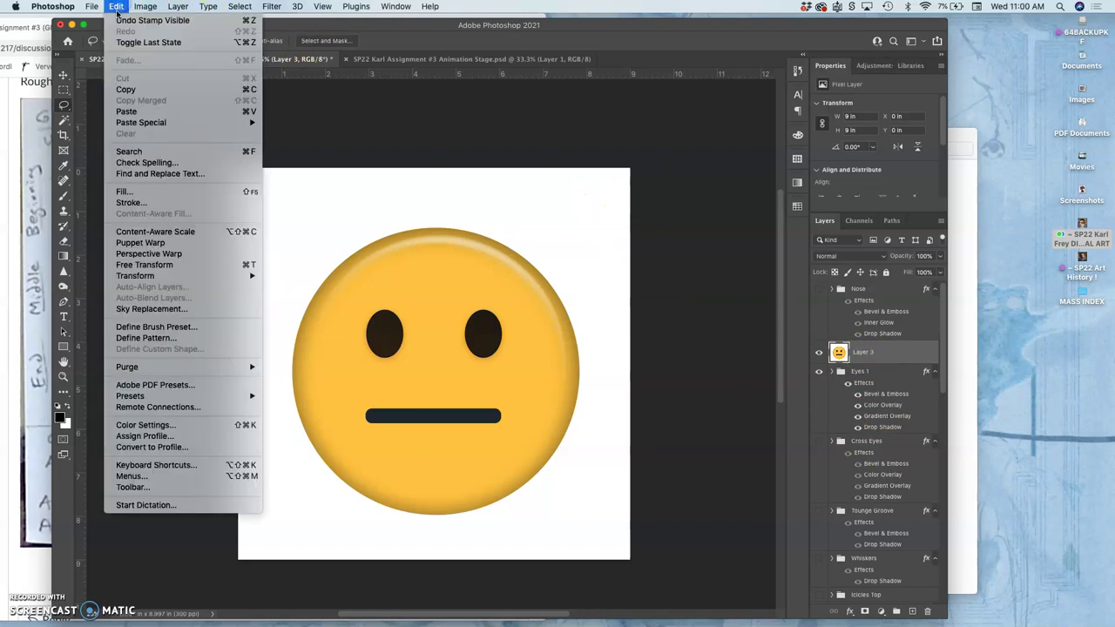
click(242, 37)
click(240, 7)
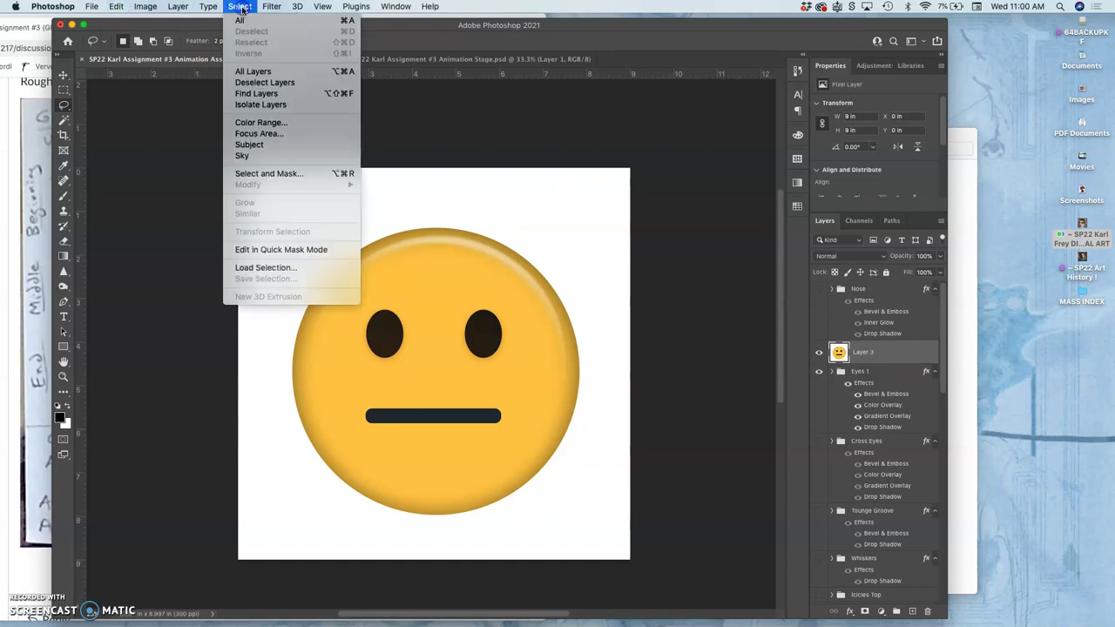
mouse_move(245, 27)
mouse_down()
mouse_move(349, 30)
mouse_move(246, 11)
mouse_up()
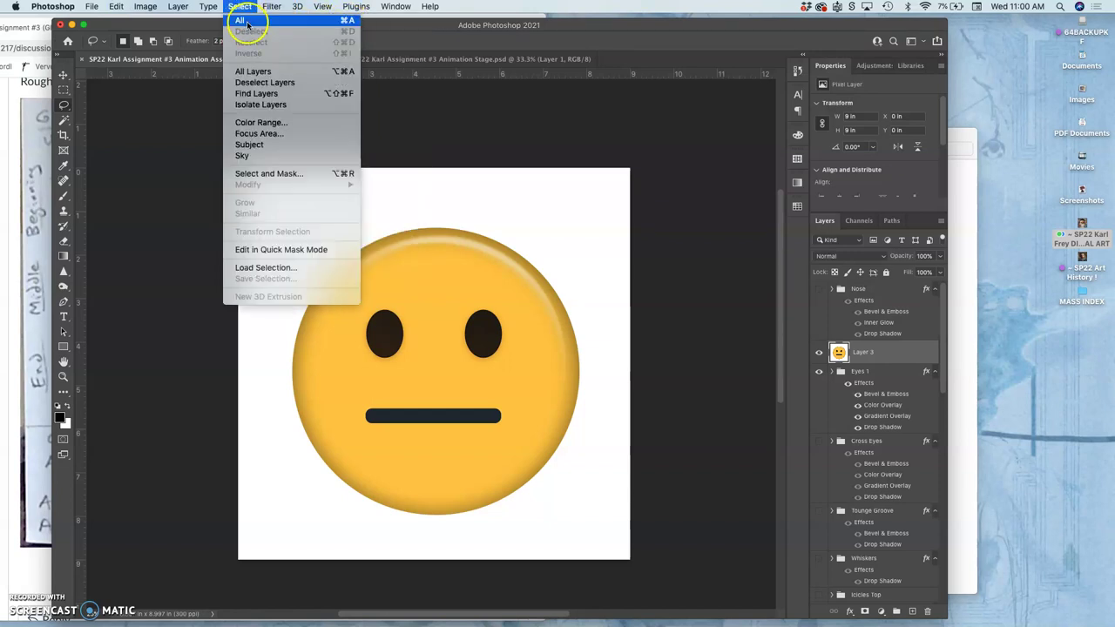
click(242, 20)
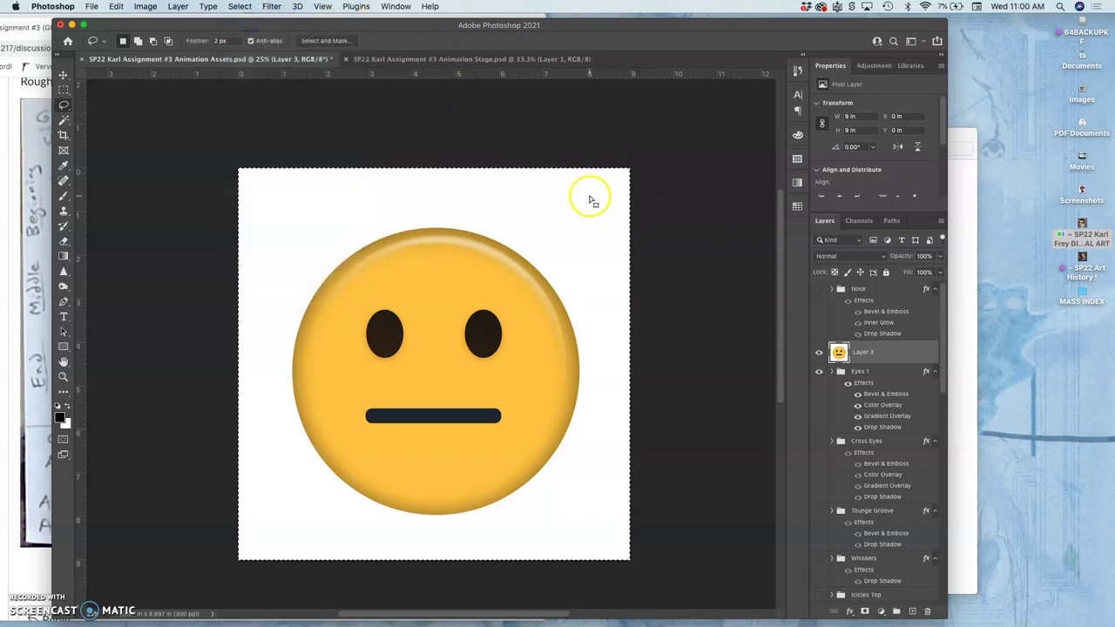
click(116, 7)
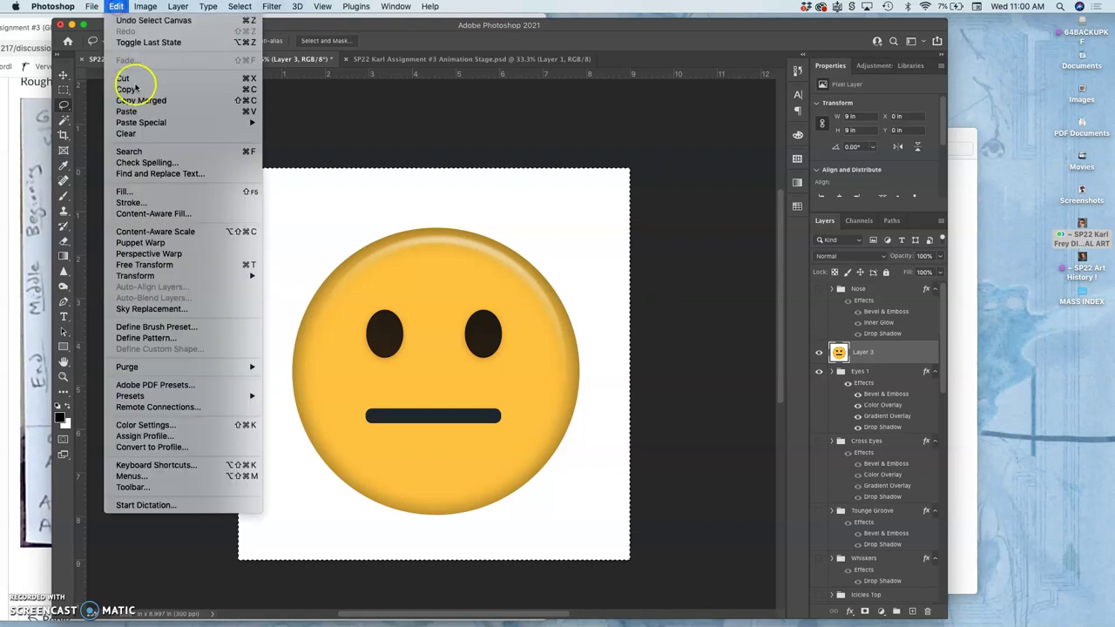
click(136, 92)
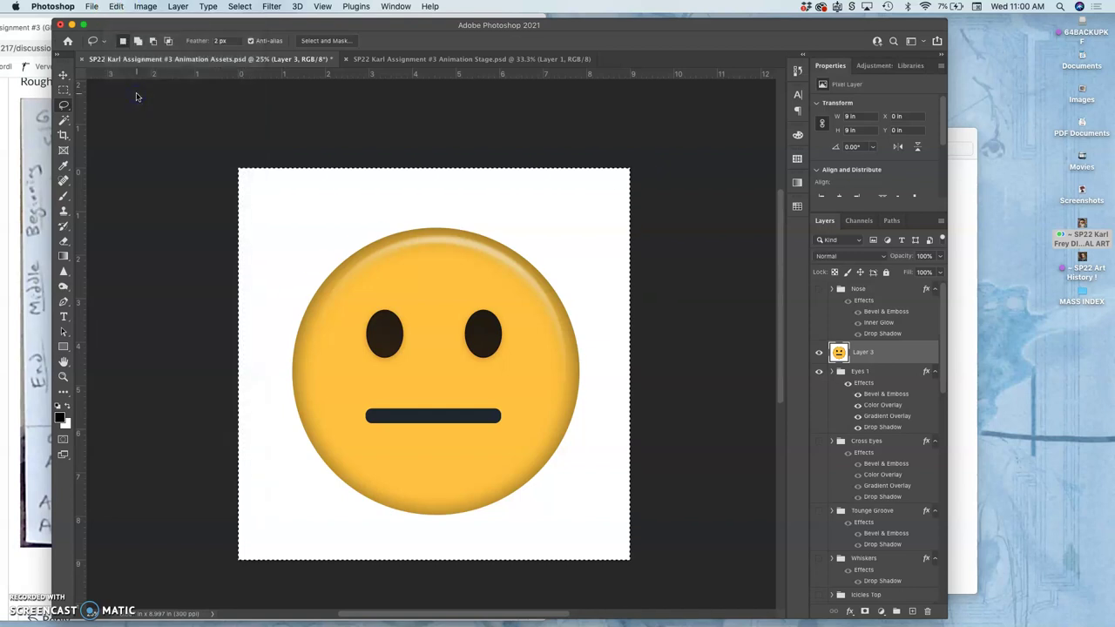
- Paste the emoji into the Animation Stage document as a new layer
click(427, 59)
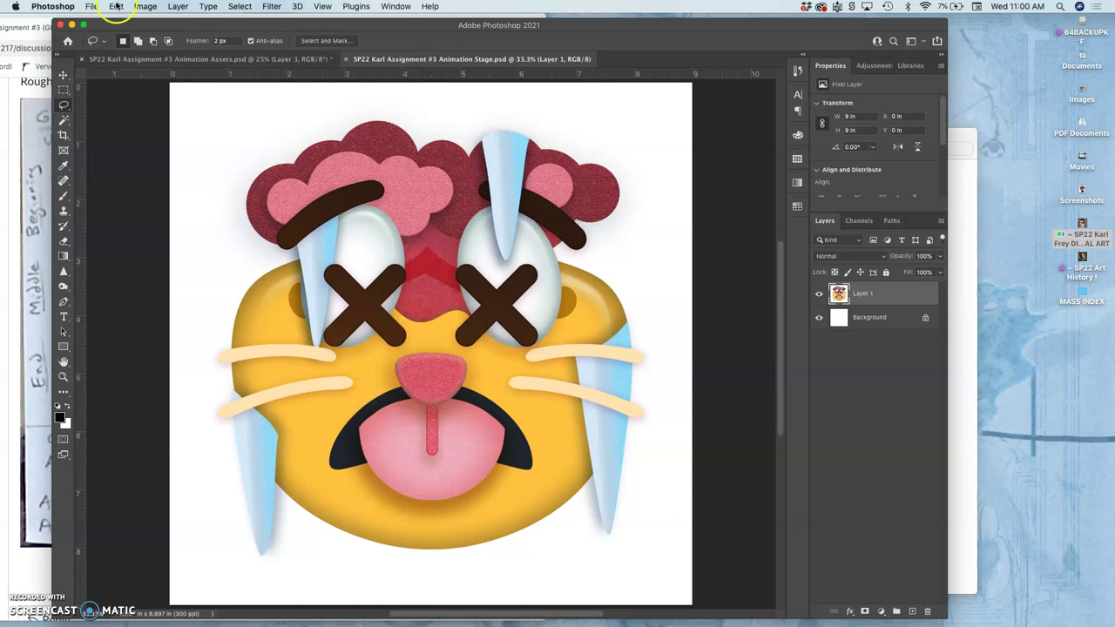
click(116, 7)
click(128, 112)
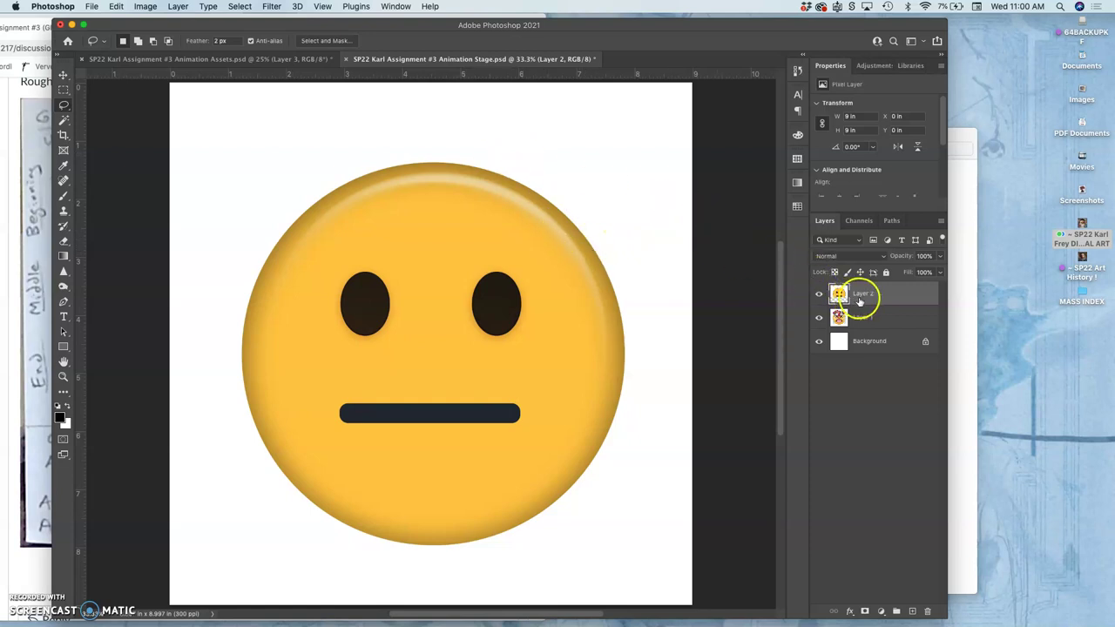
- Delete the pasted Layer 2 in Animation Stage and the merged Layer 3 in Animation Assets
key(BackSpace)
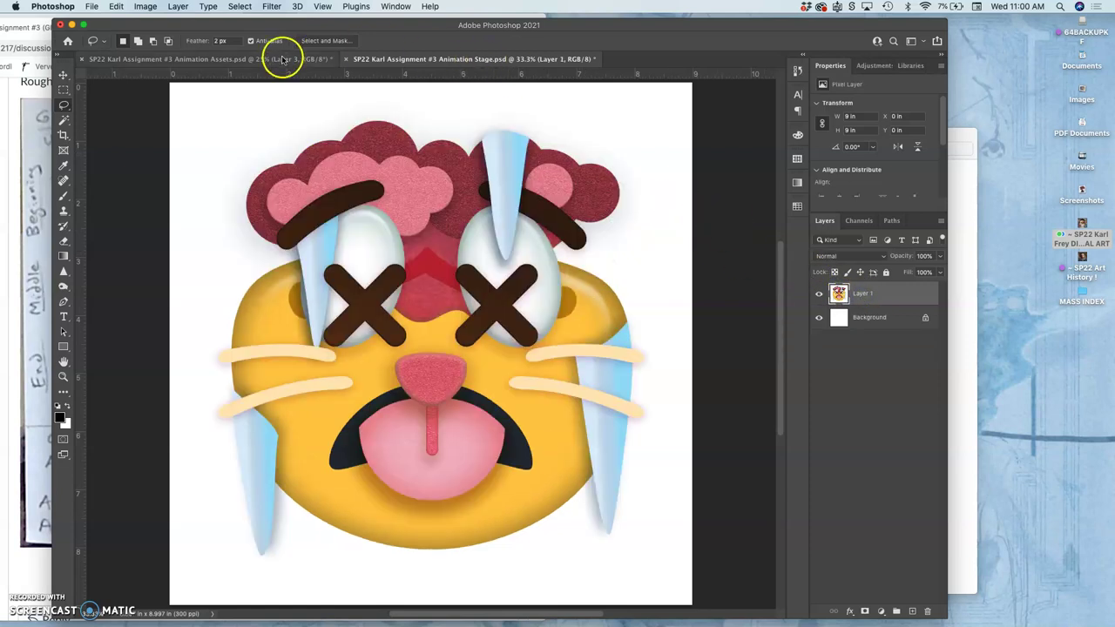
click(278, 61)
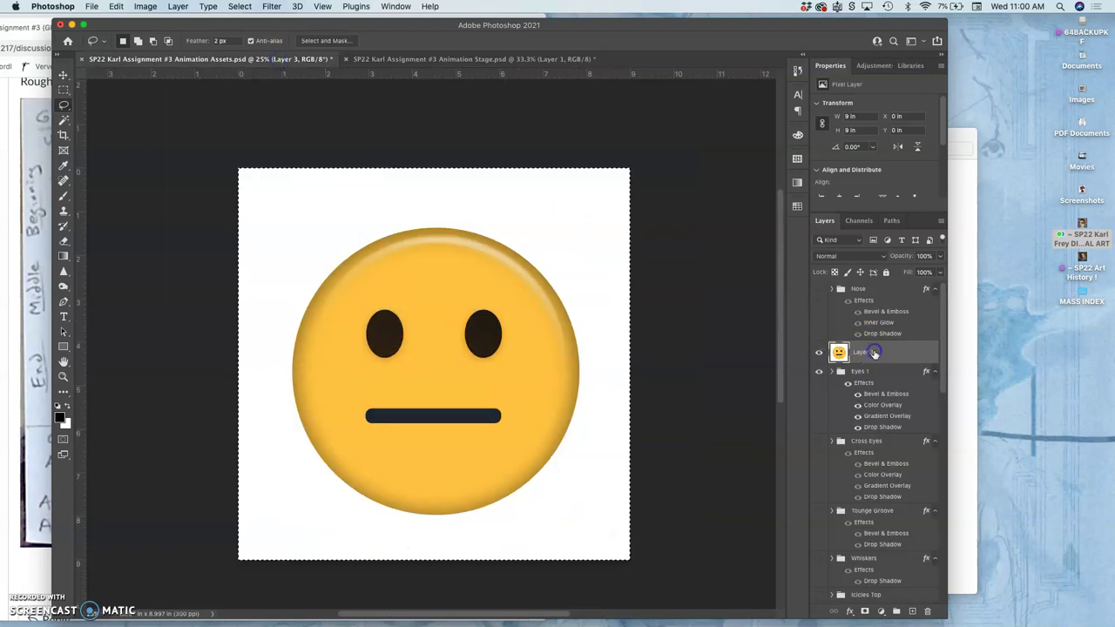
drag(873, 353, 865, 357)
key(super+d)
key(BackSpace)
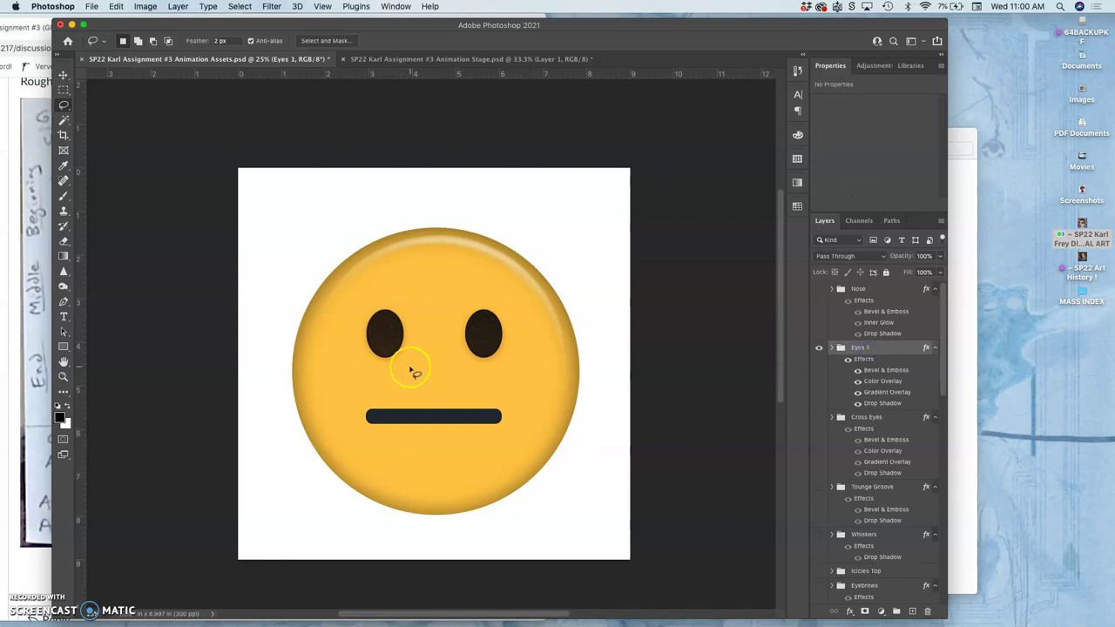
- Re-stamp a merged copy of the neutral face and paste it into Animation Stage as Layer 2
click(873, 347)
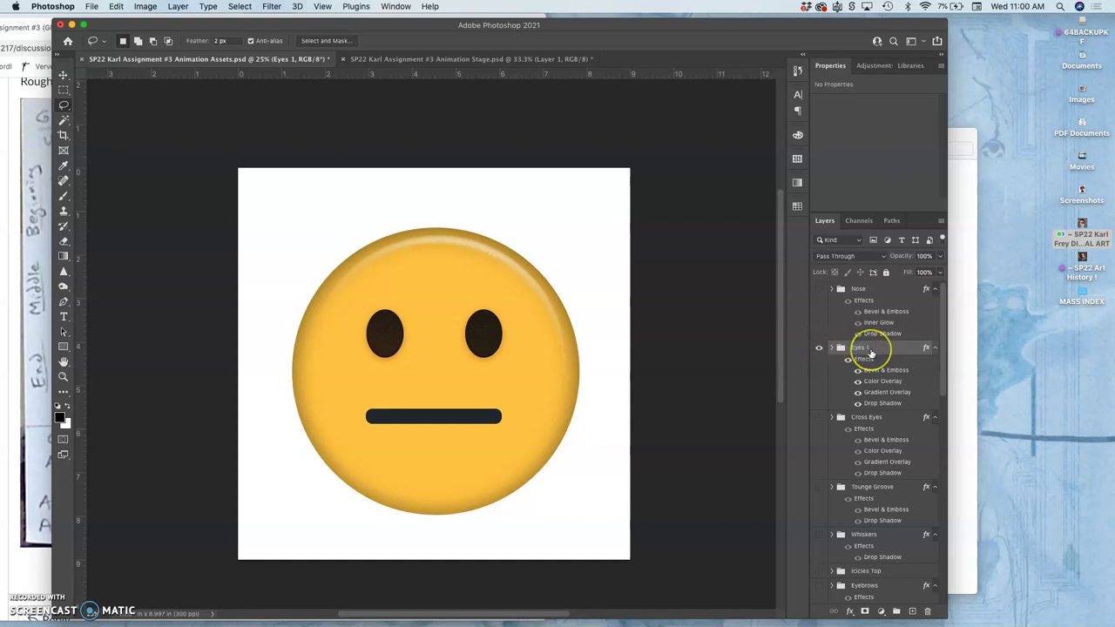
click(178, 6)
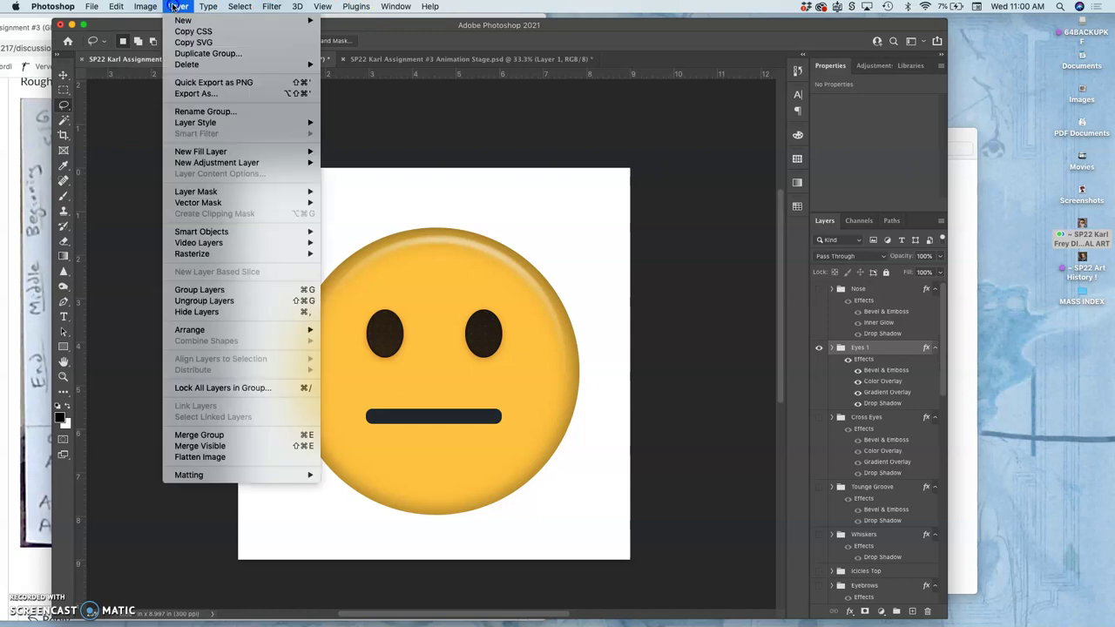
click(209, 441)
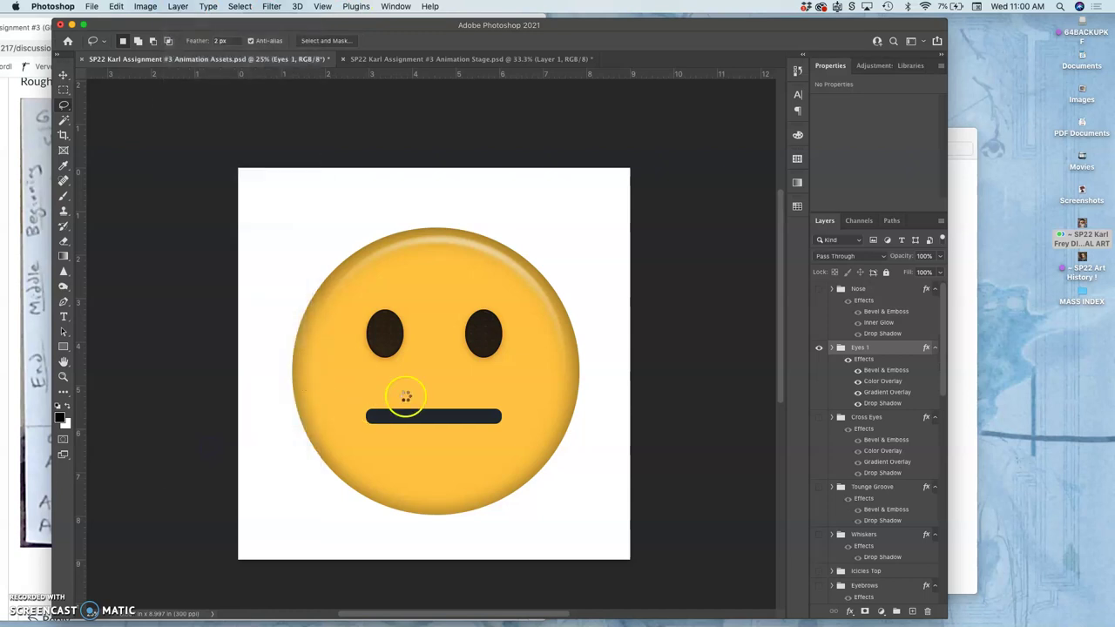
key(super+a)
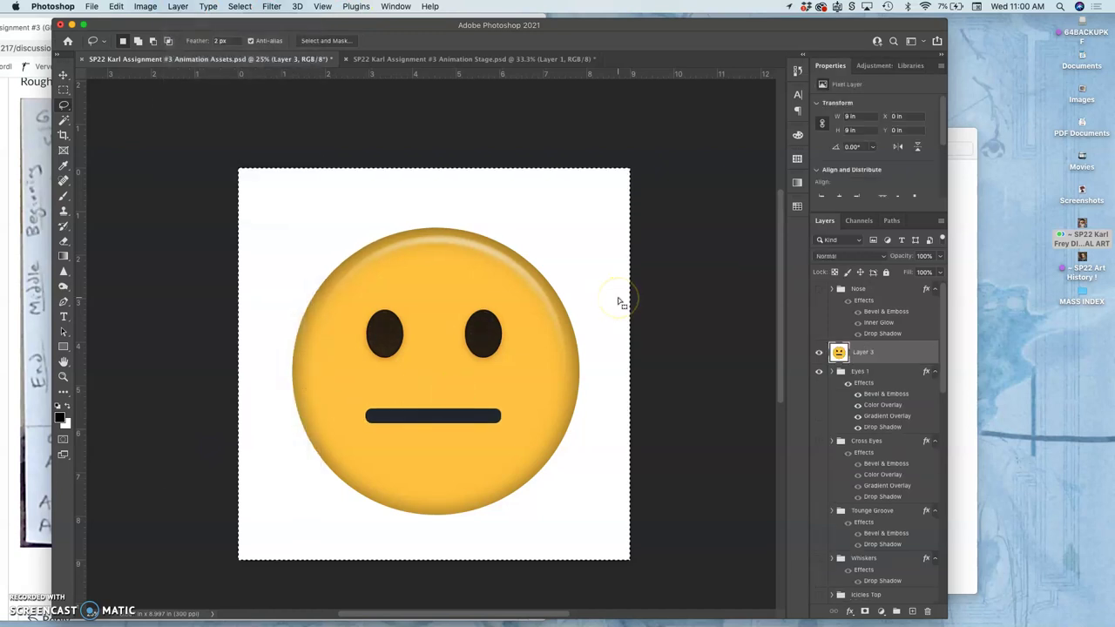
click(416, 59)
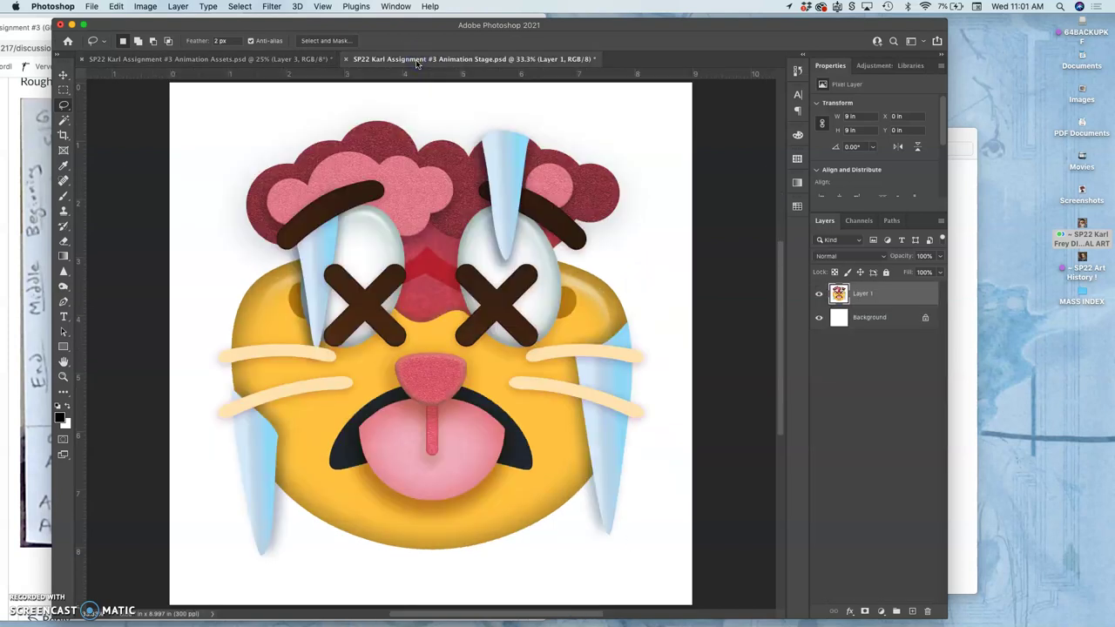
key(super+v)
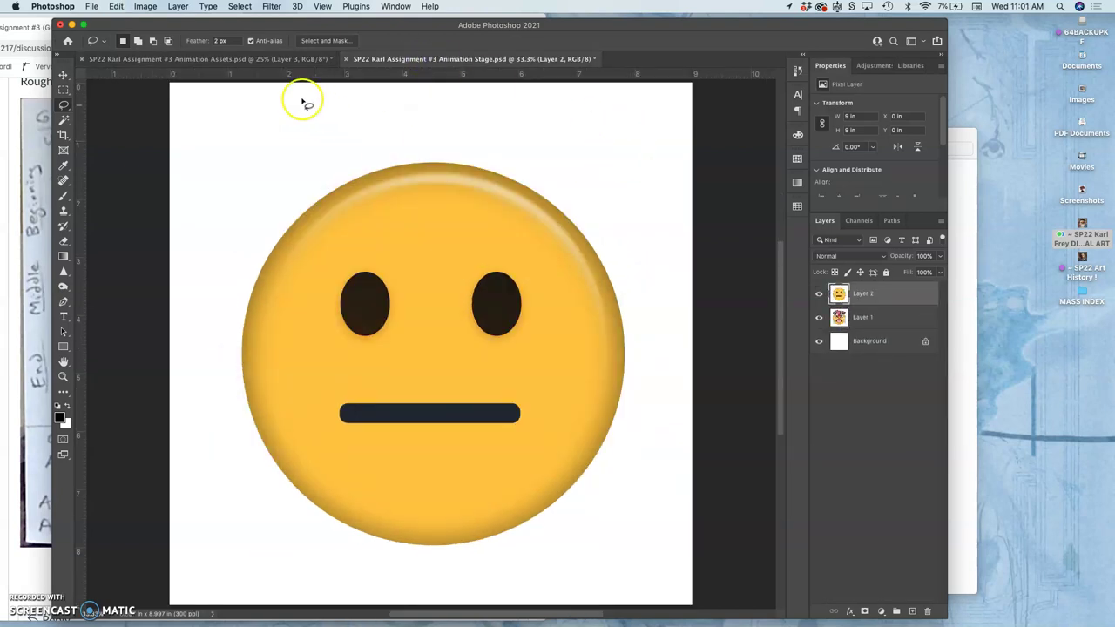